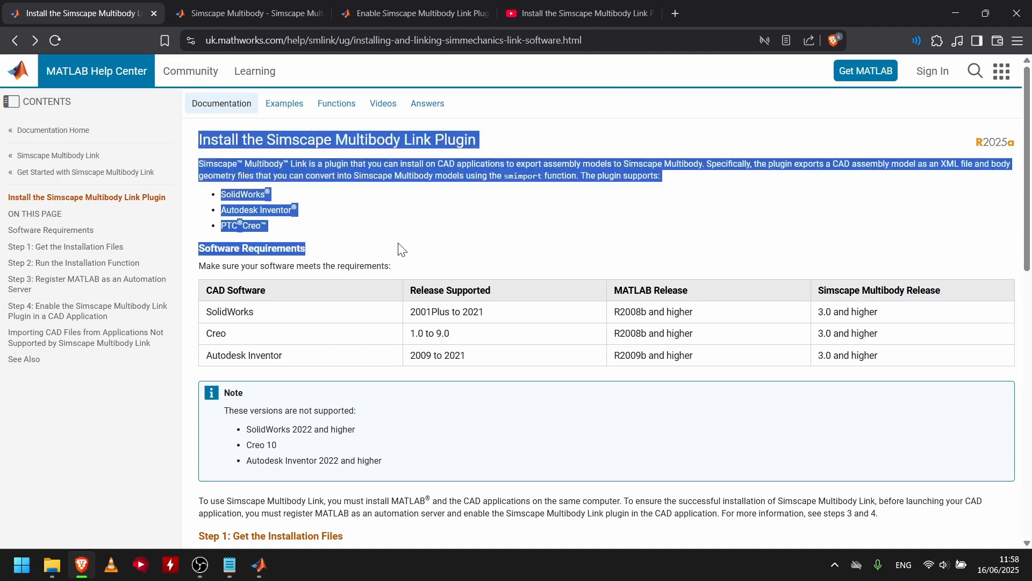
Step: Read the software requirements and the unsupported CAD versions in the Simscape Multibody Link plugin installation guide
{"action": "left_click", "coordinate": [410, 266]}
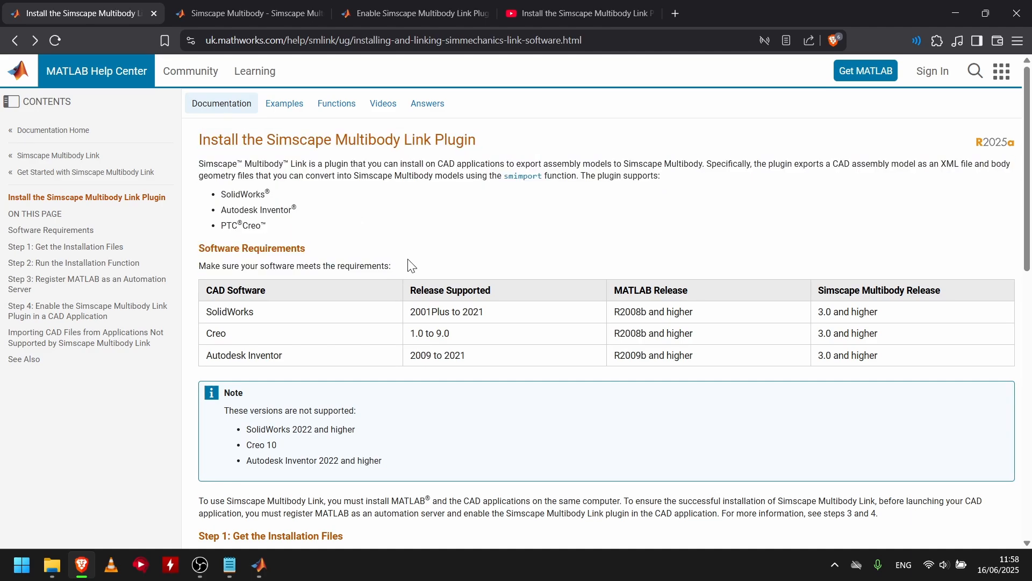
{"action": "left_click_drag", "start_coordinate": [400, 269], "coordinate": [431, 268]}
{"action": "left_click", "coordinate": [194, 145]}
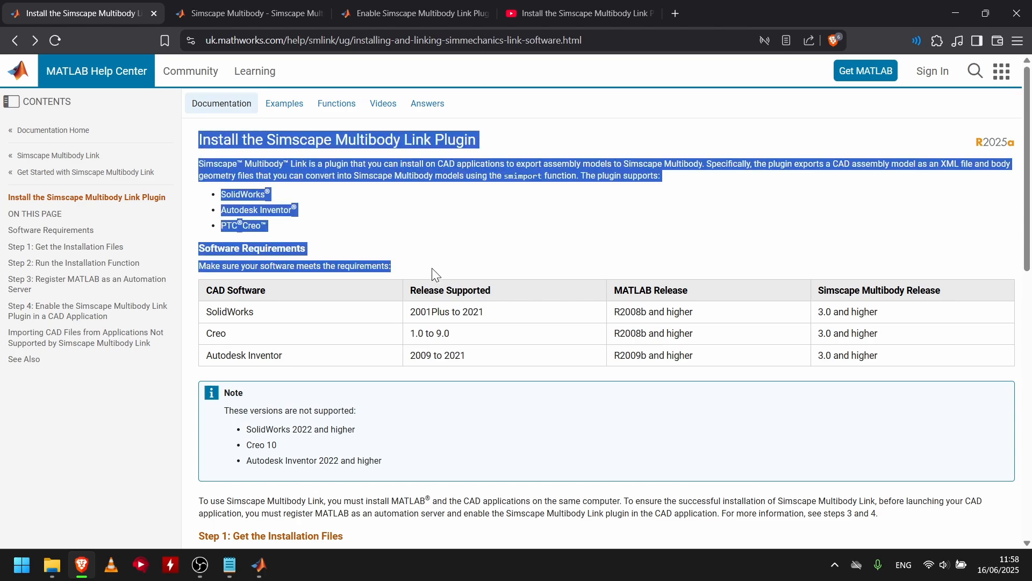
{"action": "left_click", "coordinate": [431, 268]}
{"action": "scroll", "coordinate": [404, 337], "scroll_direction": "down", "scroll_amount": 3}
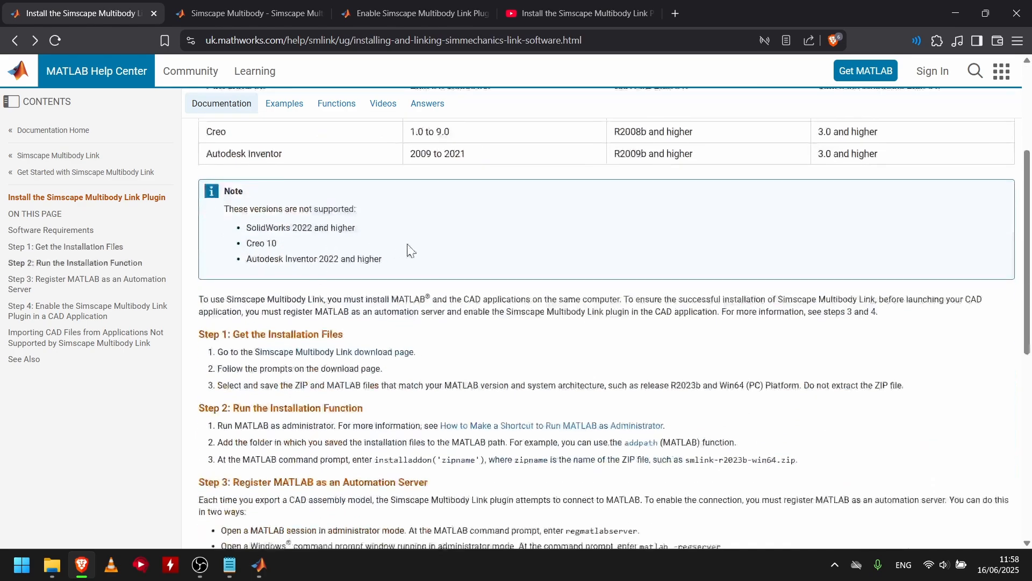
{"action": "scroll", "coordinate": [408, 248], "scroll_direction": "up", "scroll_amount": 2}
{"action": "mouse_move", "coordinate": [247, 376]}
{"action": "left_mouse_down"}
{"action": "mouse_move", "coordinate": [317, 387]}
{"action": "mouse_move", "coordinate": [247, 375]}
{"action": "mouse_move", "coordinate": [311, 377]}
{"action": "mouse_move", "coordinate": [232, 376]}
{"action": "left_mouse_up"}
{"action": "left_click", "coordinate": [302, 380]}
{"action": "left_click", "coordinate": [247, 375]}
{"action": "left_click", "coordinate": [311, 378]}
{"action": "left_click", "coordinate": [388, 370]}
{"action": "scroll", "coordinate": [392, 369], "scroll_direction": "down", "scroll_amount": 3}
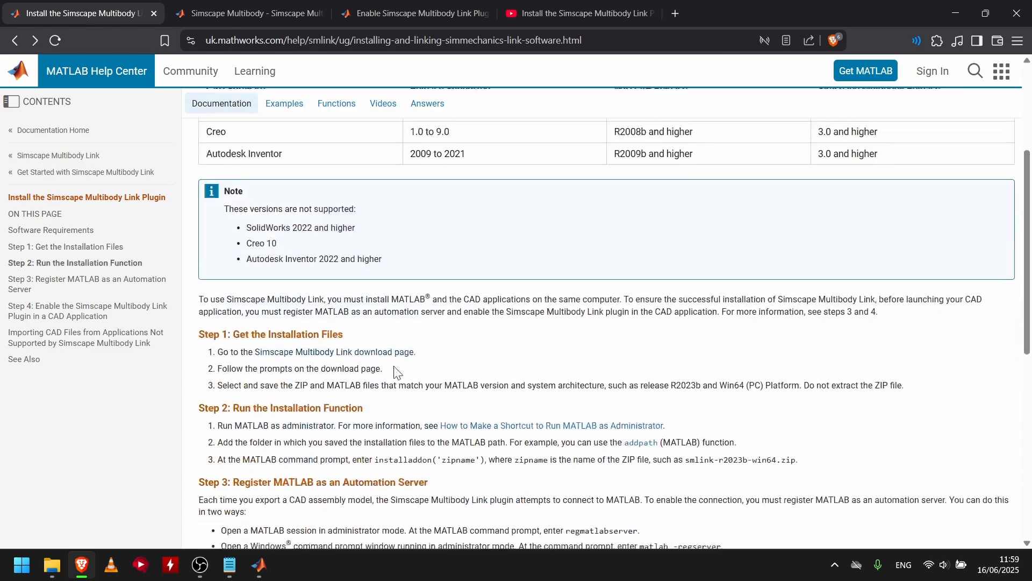
Step: Search Windows for "creo" to check the installed Creo version, and return to the requirements table in the guide
{"action": "scroll", "coordinate": [394, 371], "scroll_direction": "up", "scroll_amount": 5}
{"action": "key", "text": "super"}
{"action": "type", "text": "creo"}
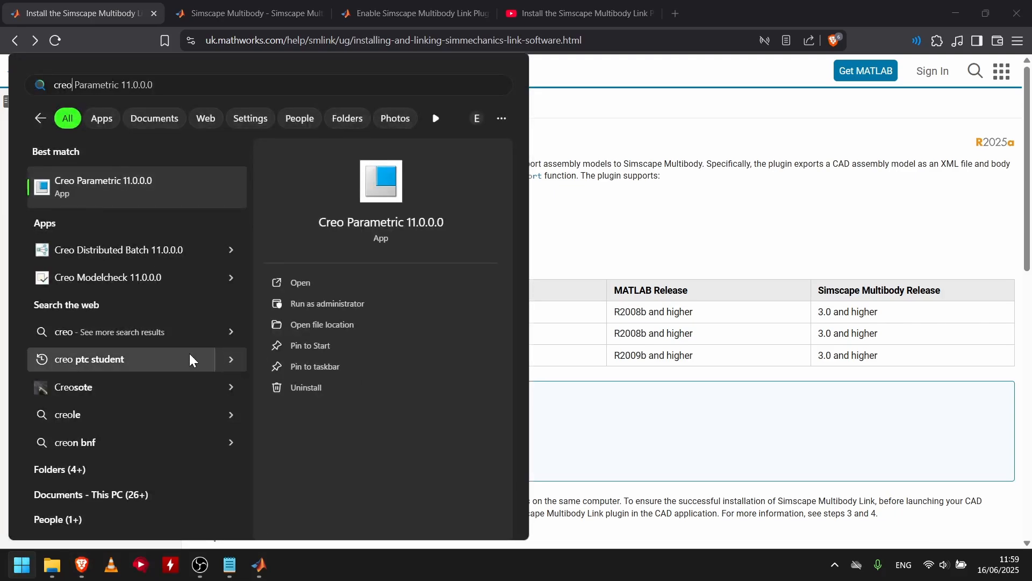
{"action": "left_click", "coordinate": [618, 231]}
{"action": "scroll", "coordinate": [372, 249], "scroll_direction": "down", "scroll_amount": 1}
{"action": "scroll", "coordinate": [368, 323], "scroll_direction": "up", "scroll_amount": 2}
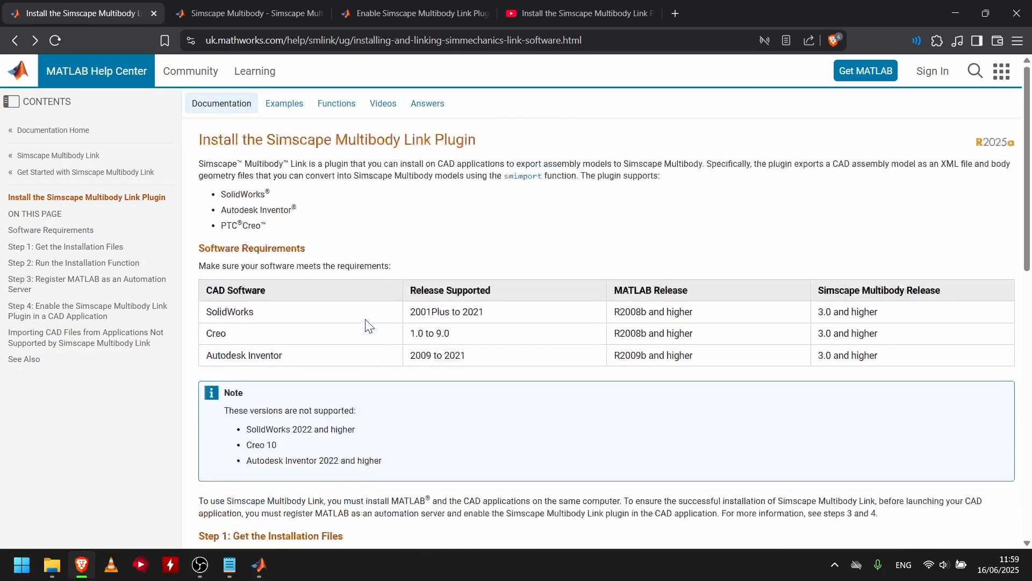
Step: Switch to MATLAB, search the Add-On Explorer for "simscape multibody" to check whether it is installed, and close the explorer
{"action": "scroll", "coordinate": [367, 325], "scroll_direction": "down", "scroll_amount": 3}
{"action": "scroll", "coordinate": [340, 310], "scroll_direction": "down", "scroll_amount": 1}
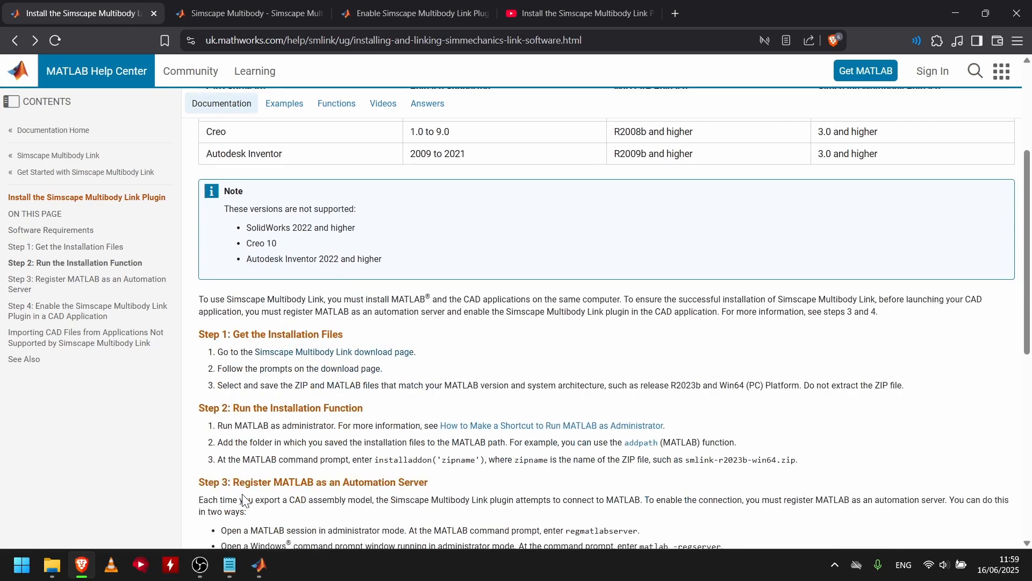
{"action": "left_click", "coordinate": [260, 573]}
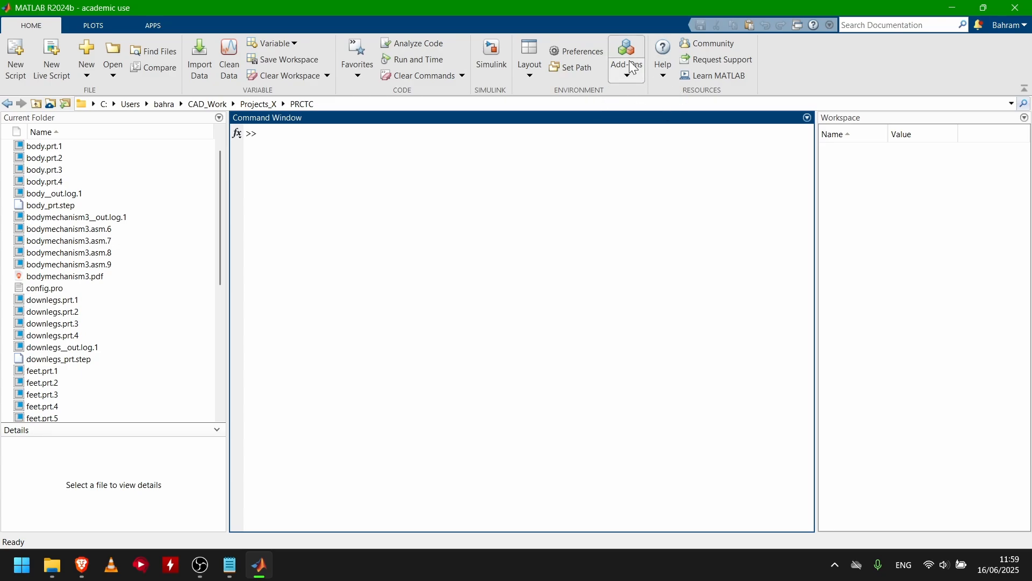
{"action": "left_click", "coordinate": [643, 71]}
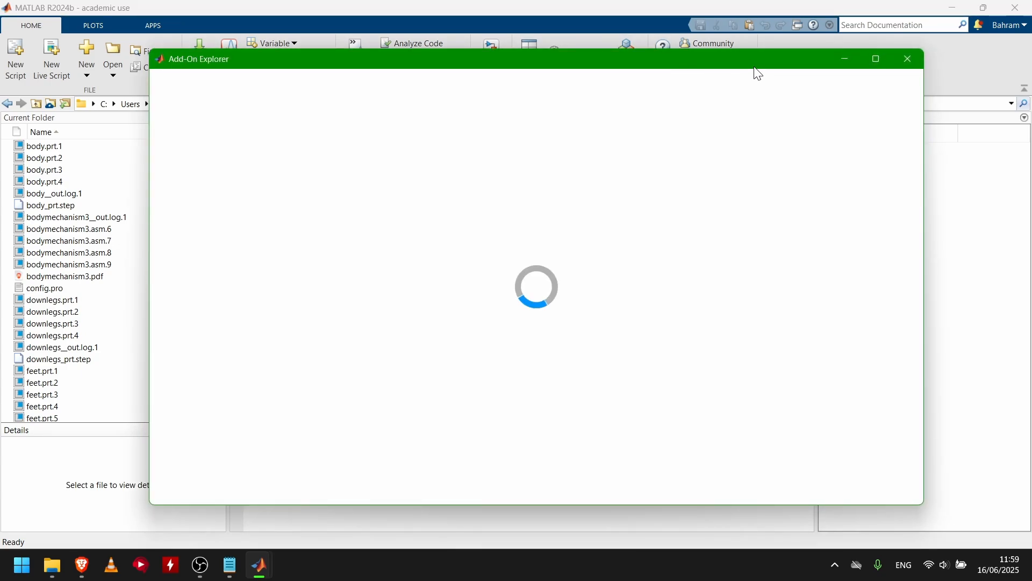
{"action": "left_click_drag", "start_coordinate": [694, 68], "coordinate": [717, 60]}
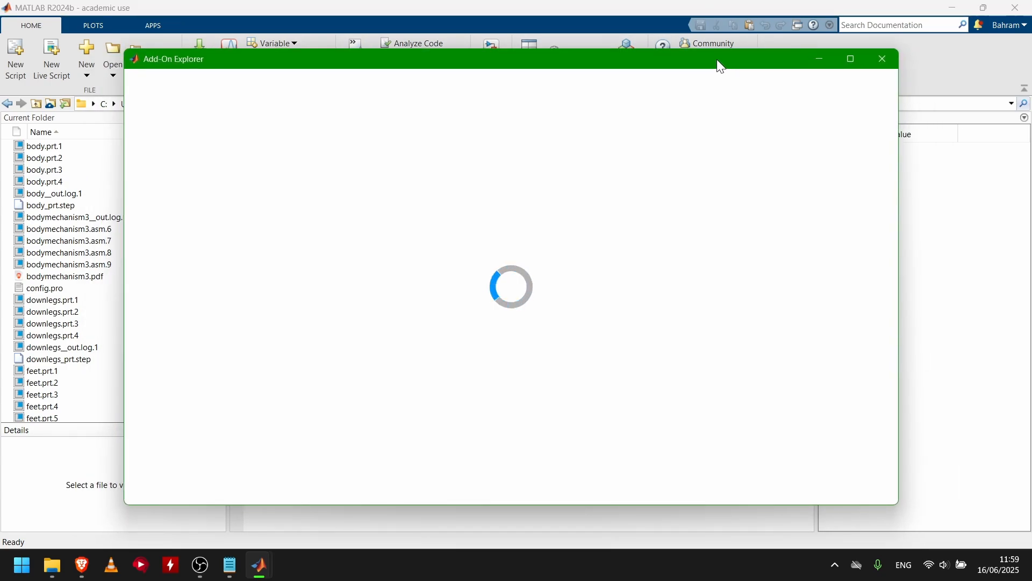
{"action": "left_click", "coordinate": [703, 99]}
{"action": "type", "text": "simsca"}
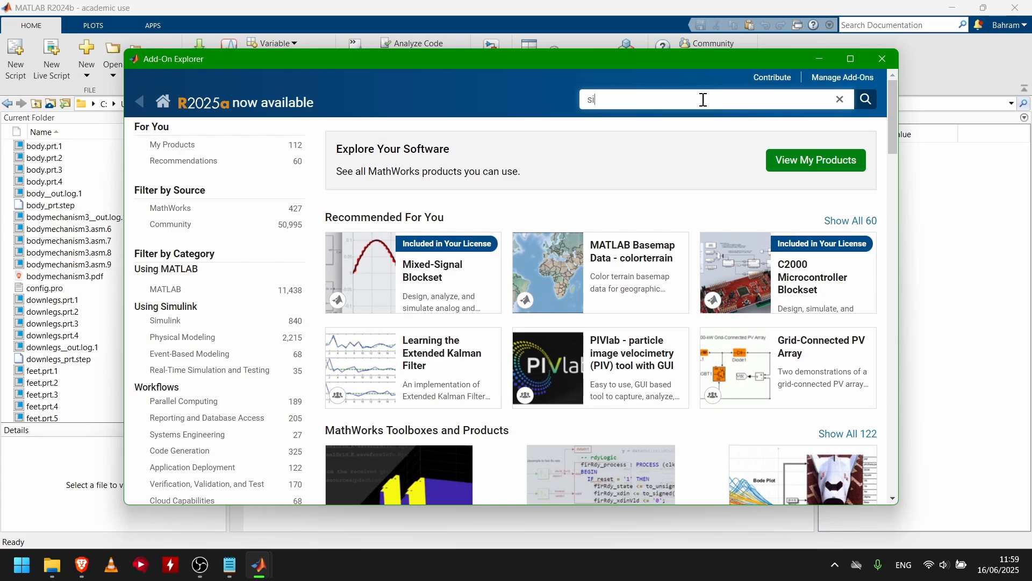
{"action": "type", "text": "pe multibody"}
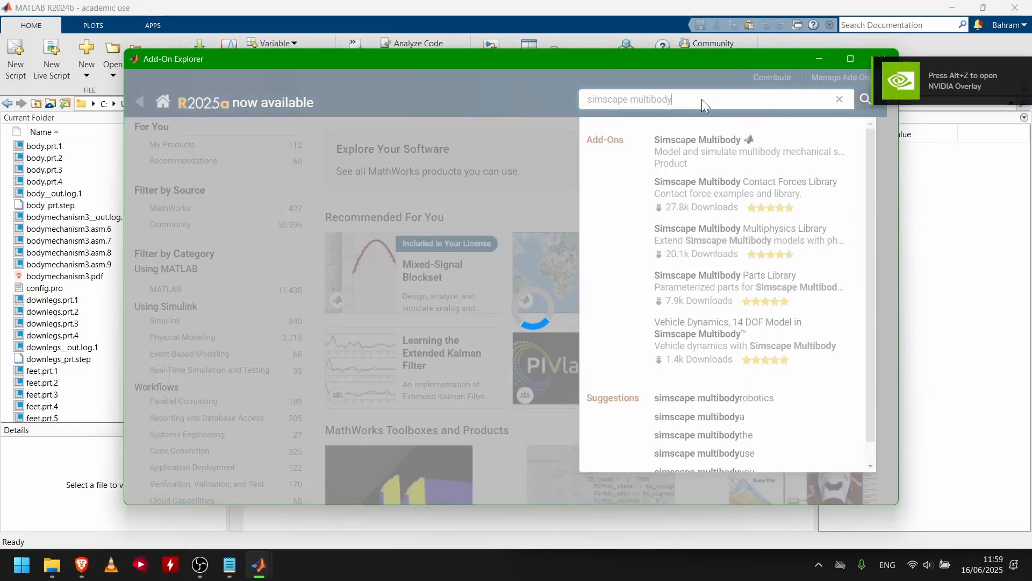
{"action": "key", "text": "Return"}
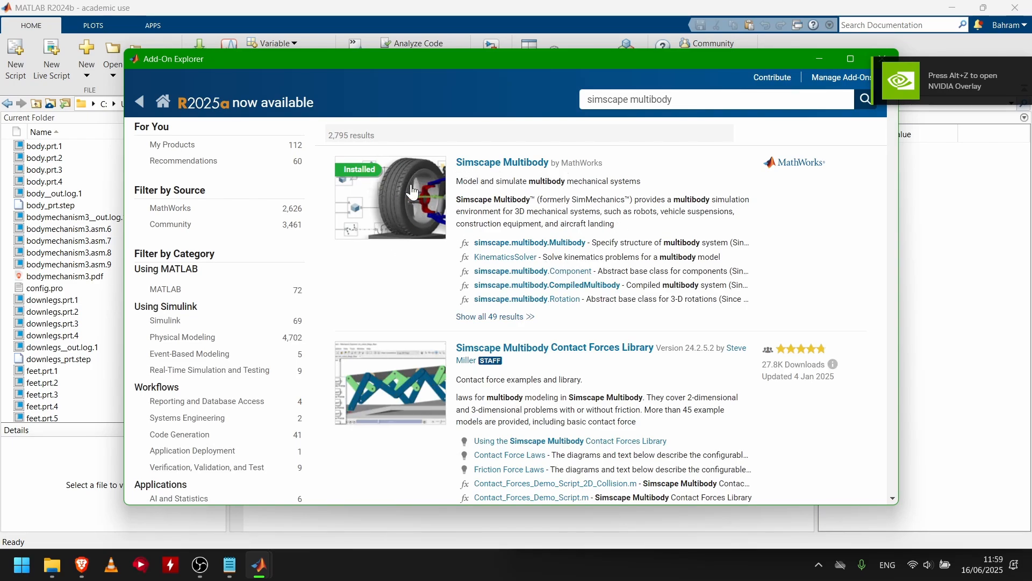
{"action": "left_click_drag", "start_coordinate": [744, 57], "coordinate": [712, 59]}
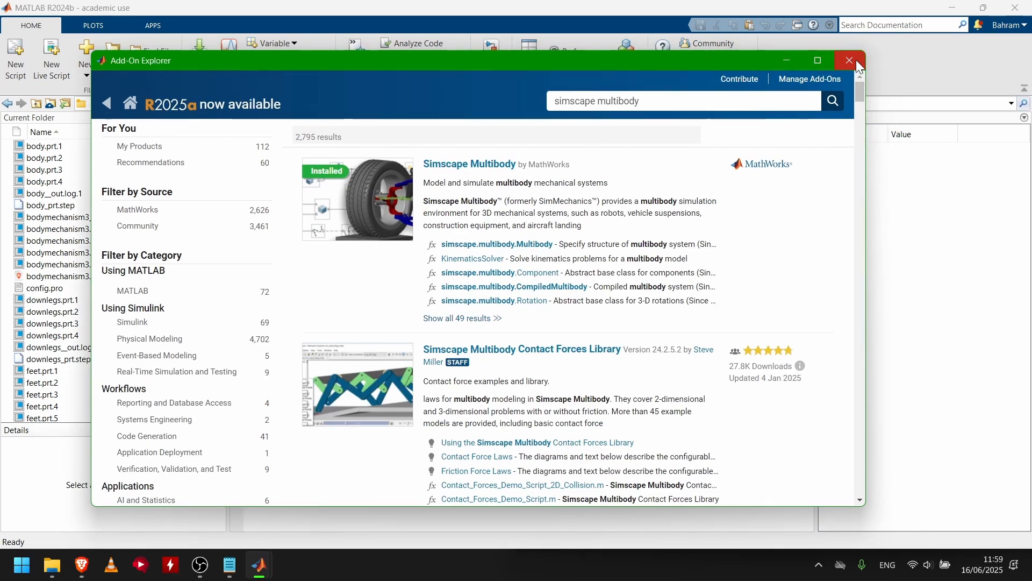
{"action": "left_click", "coordinate": [854, 61]}
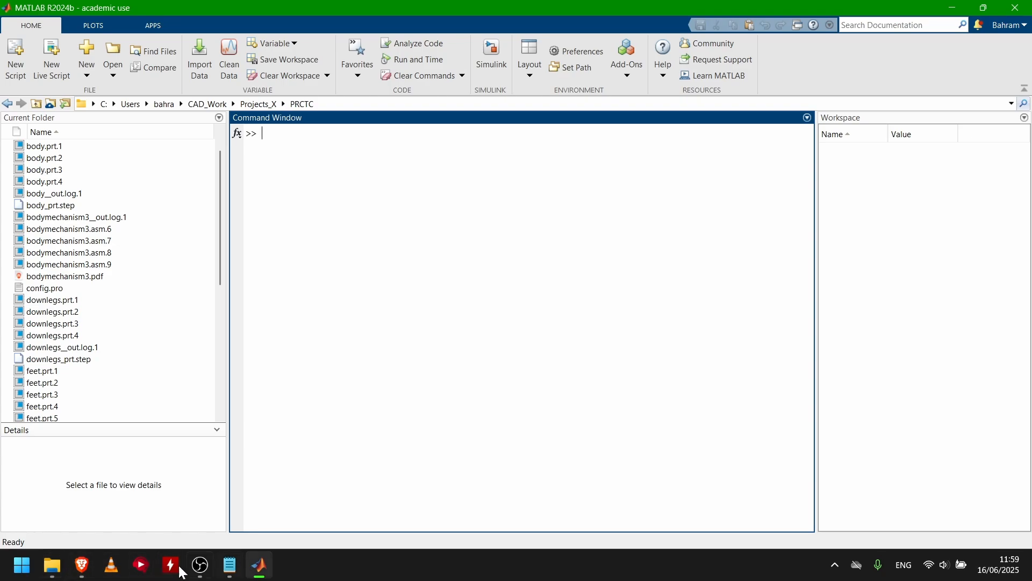
Step: Switch back to the browser and review the guide's instructions for getting the installation files
{"action": "mouse_move", "coordinate": [79, 574]}
{"action": "left_click", "coordinate": [86, 489]}
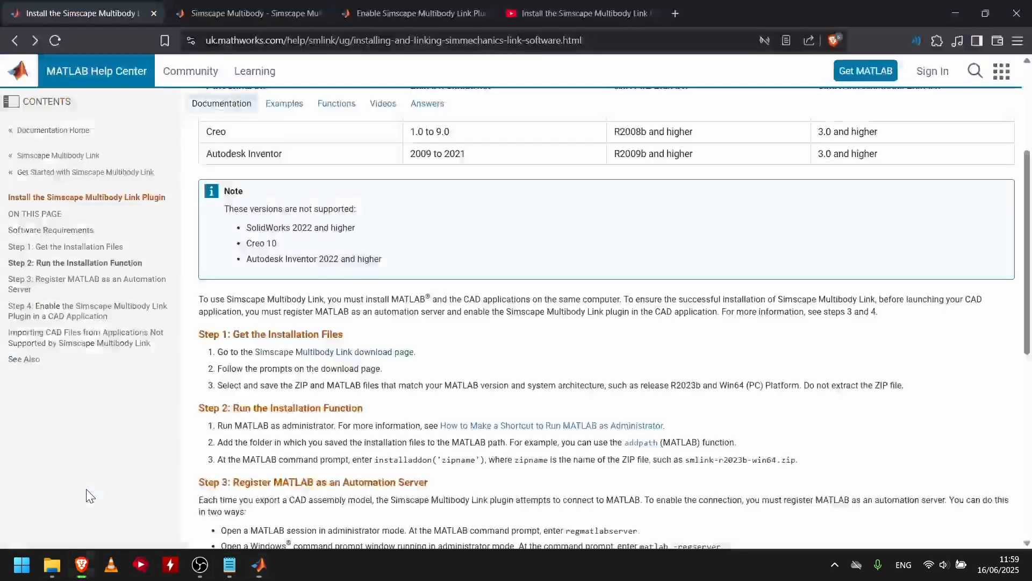
{"action": "scroll", "coordinate": [399, 276], "scroll_direction": "up", "scroll_amount": 1}
{"action": "scroll", "coordinate": [387, 280], "scroll_direction": "down", "scroll_amount": 2}
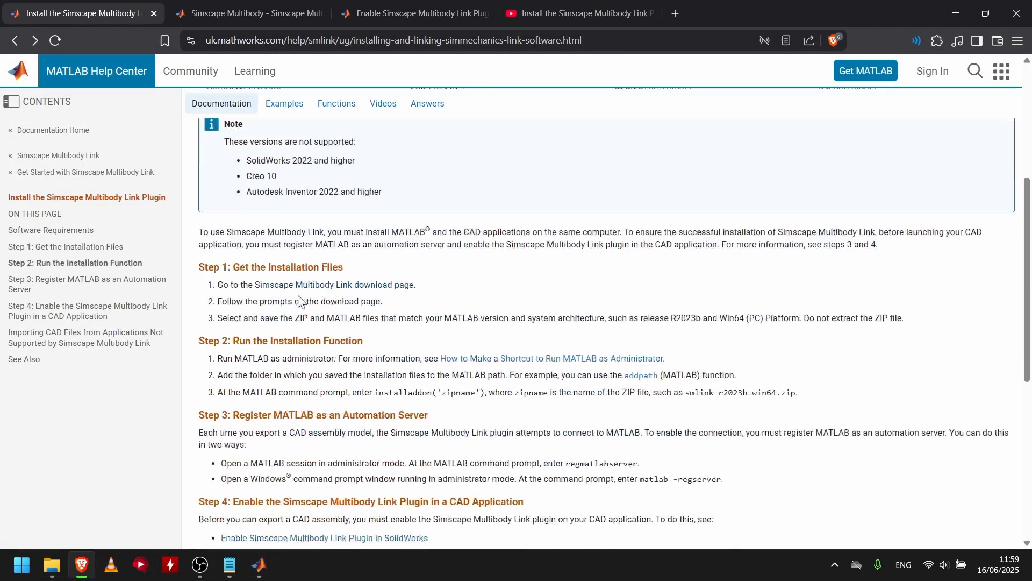
{"action": "scroll", "coordinate": [262, 285], "scroll_direction": "up", "scroll_amount": 4}
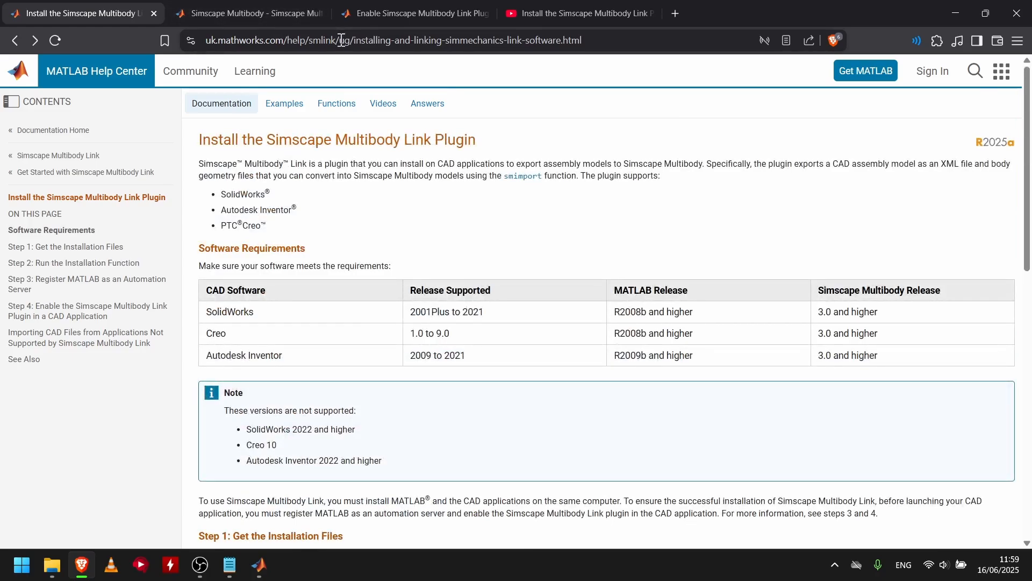
{"action": "scroll", "coordinate": [301, 271], "scroll_direction": "down", "scroll_amount": 5}
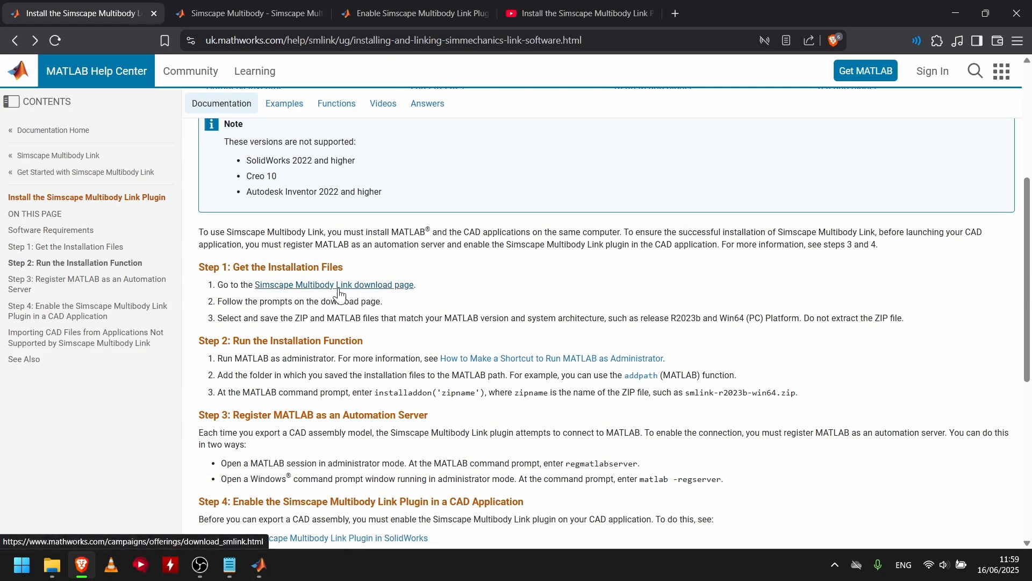
Step: Show the already opened Simscape Multibody Link download page and look through its list of releases
{"action": "scroll", "coordinate": [350, 245], "scroll_direction": "up", "scroll_amount": 4}
{"action": "left_click", "coordinate": [225, 8]}
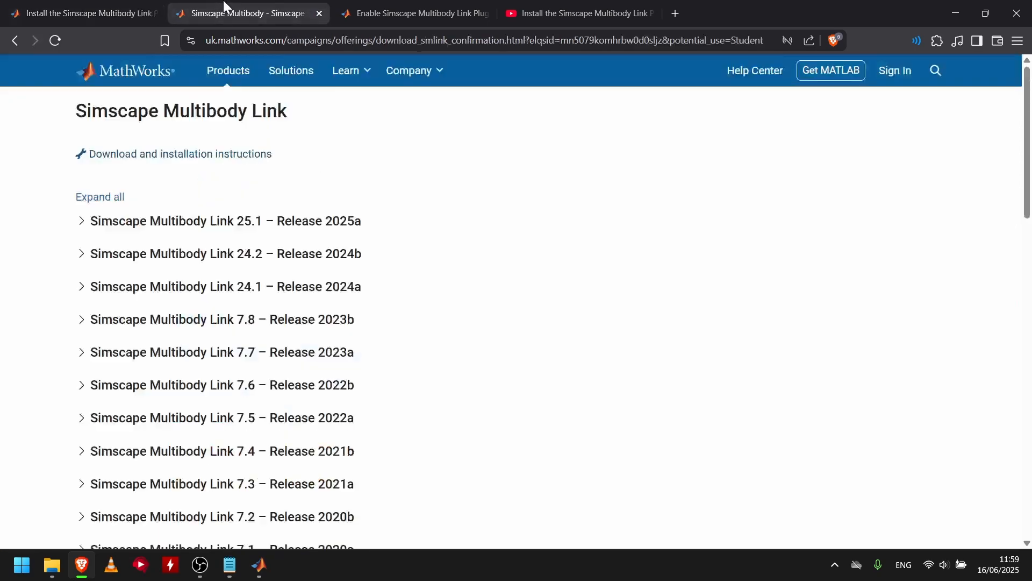
{"action": "scroll", "coordinate": [177, 449], "scroll_direction": "down", "scroll_amount": 6}
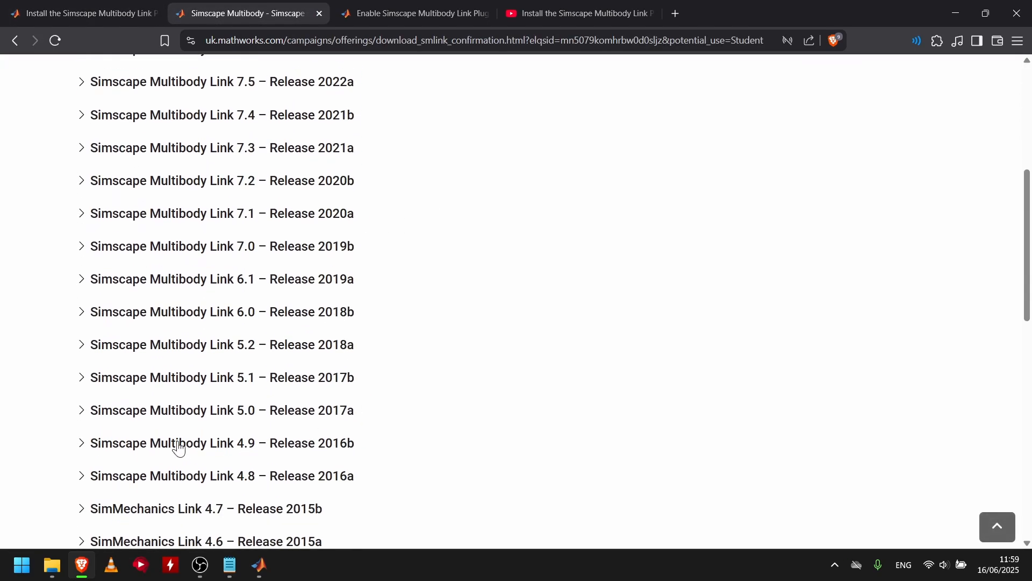
{"action": "scroll", "coordinate": [256, 293], "scroll_direction": "up", "scroll_amount": 6}
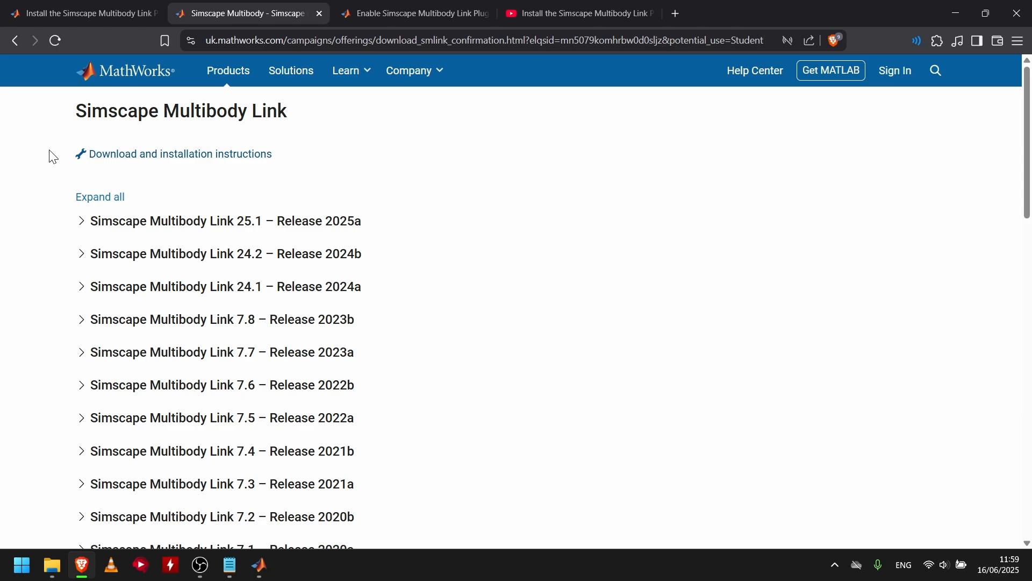
{"action": "left_click_drag", "start_coordinate": [75, 107], "coordinate": [239, 157]}
{"action": "left_click", "coordinate": [308, 143]}
{"action": "left_click_drag", "start_coordinate": [62, 120], "coordinate": [407, 173]}
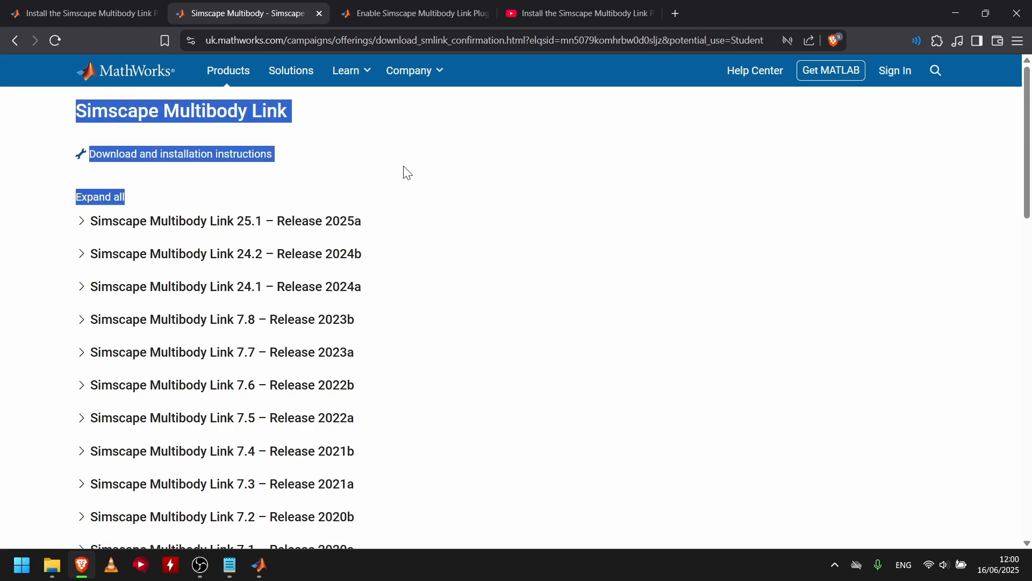
{"action": "left_click", "coordinate": [28, 218]}
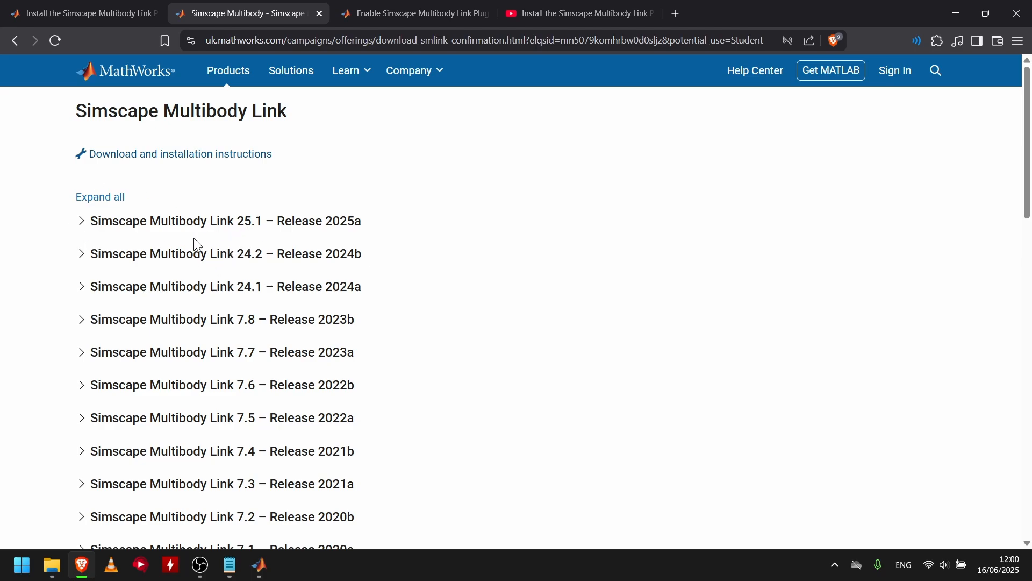
{"action": "scroll", "coordinate": [195, 239], "scroll_direction": "down", "scroll_amount": 1}
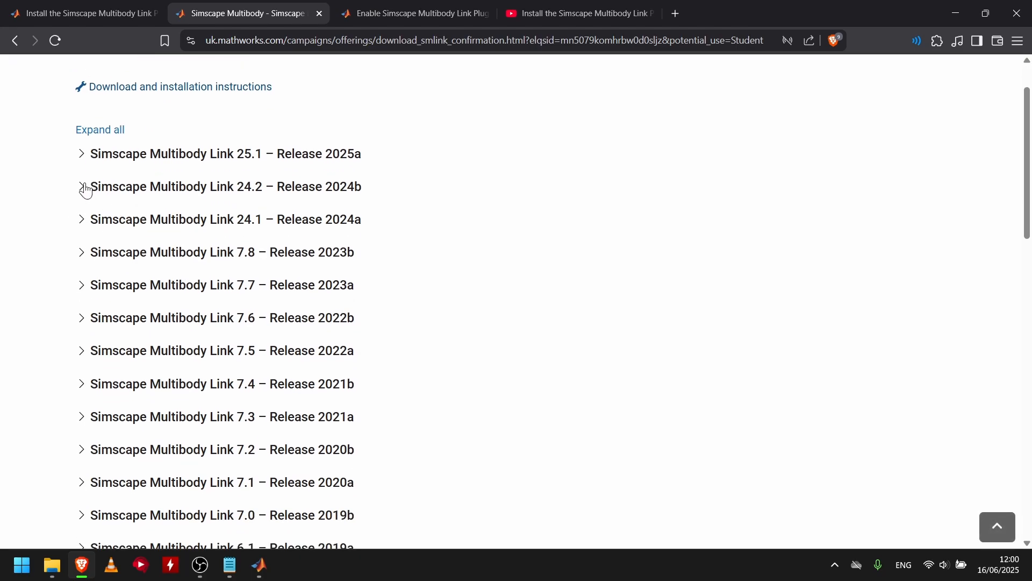
Step: Check the release of the running MATLAB, and view the files offered under Simscape Multibody Link 24.2 – Release 2024b in the browser
{"action": "left_click", "coordinate": [258, 564]}
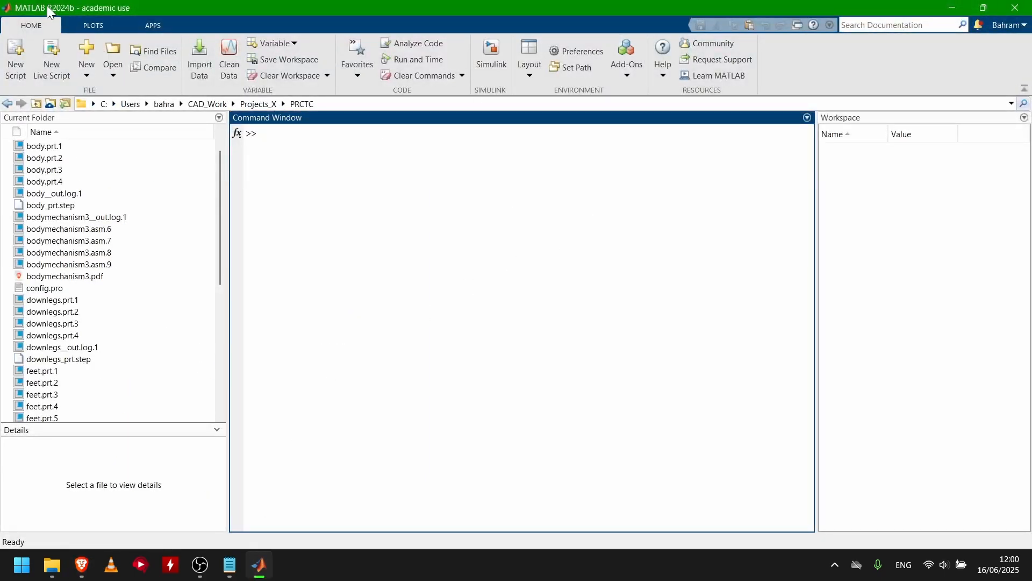
{"action": "left_click", "coordinate": [82, 564]}
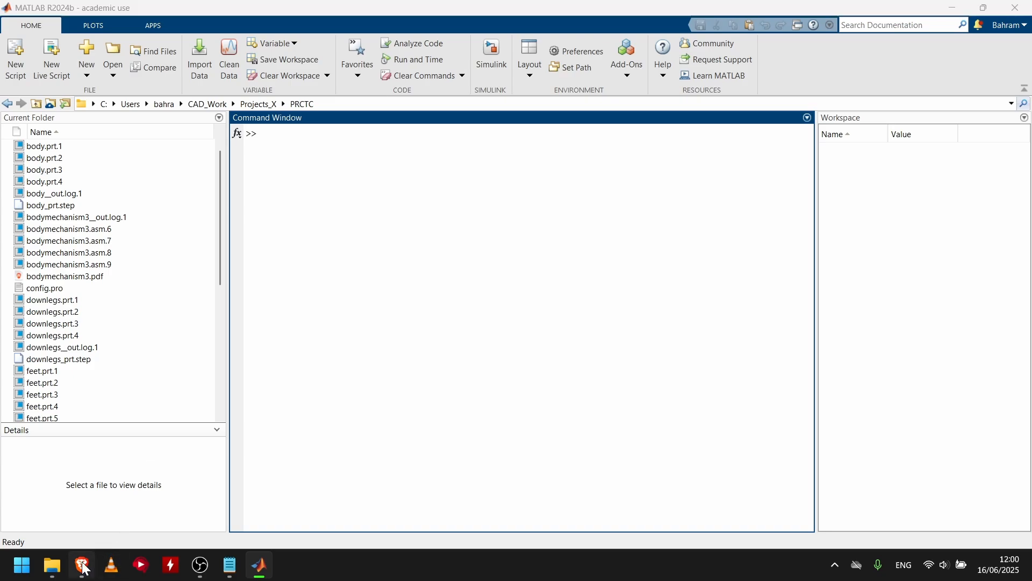
{"action": "left_click", "coordinate": [80, 187]}
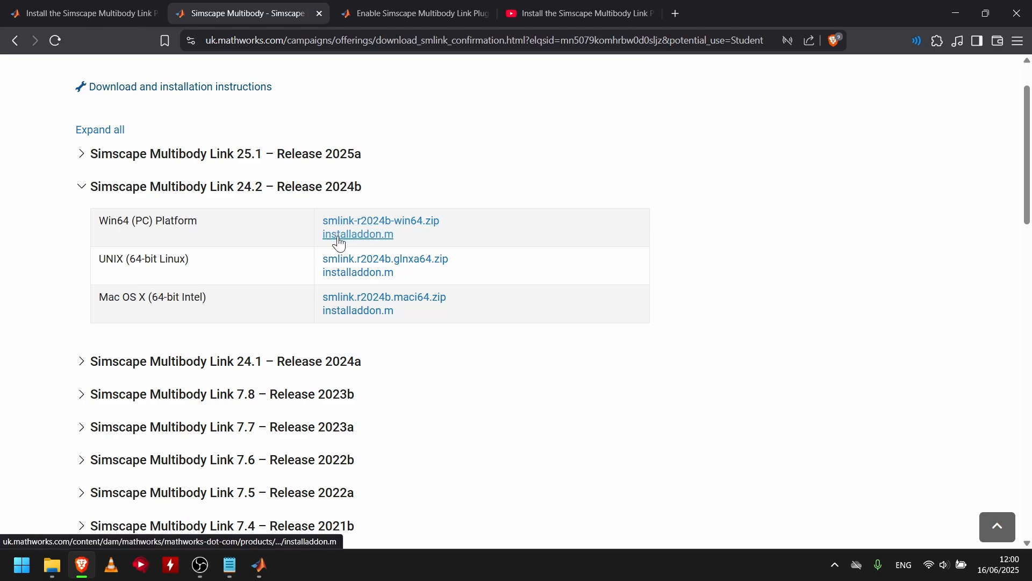
{"action": "left_click", "coordinate": [81, 186]}
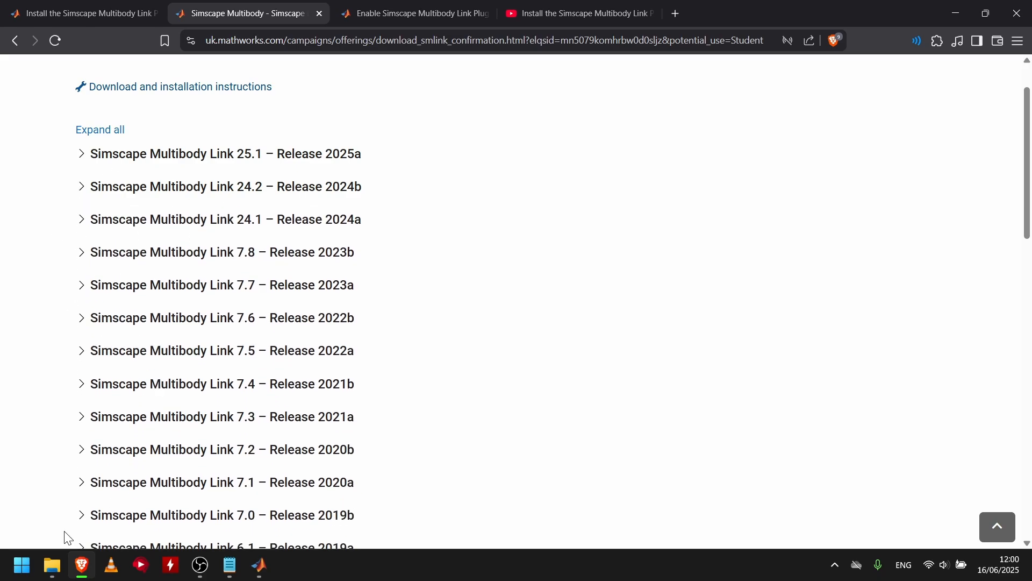
Step: Locate the downloaded installaddon and smlink-r2024b-win64 files in File Explorer's MATLAB folder, and return to the browser
{"action": "mouse_move", "coordinate": [53, 565]}
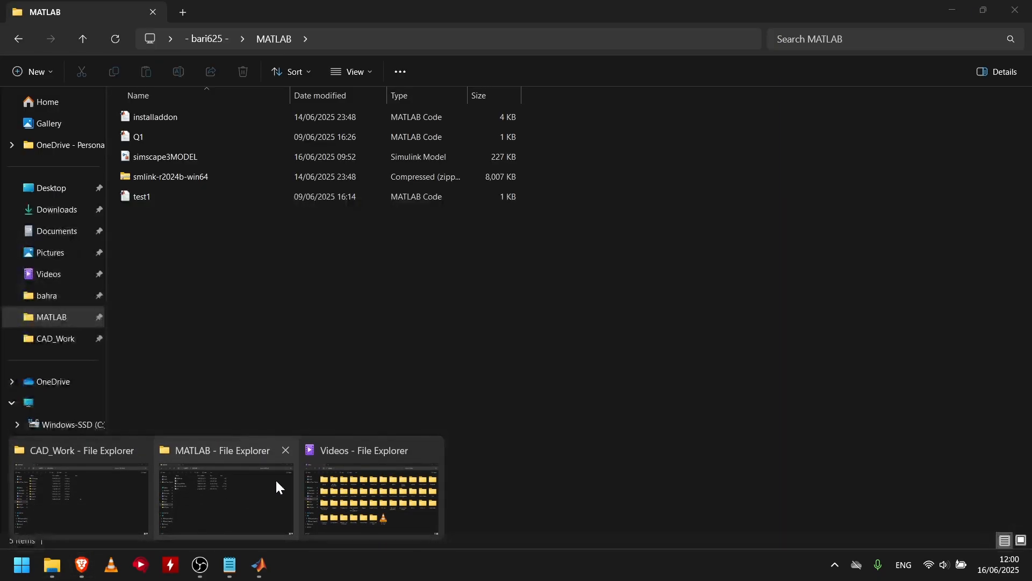
{"action": "left_click", "coordinate": [248, 485]}
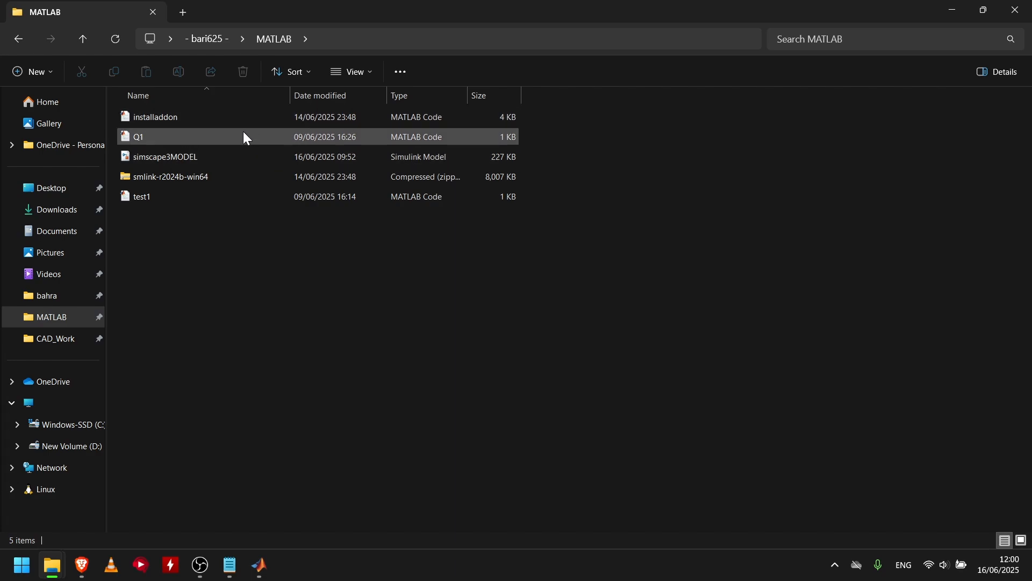
{"action": "left_click", "coordinate": [183, 115]}
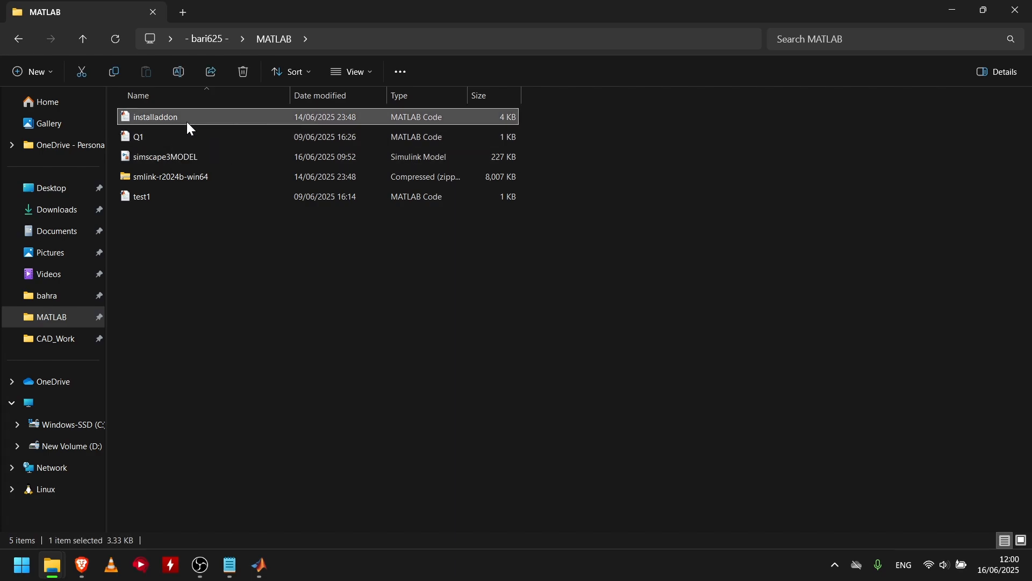
{"action": "left_click", "coordinate": [224, 179], "text": "ctrl"}
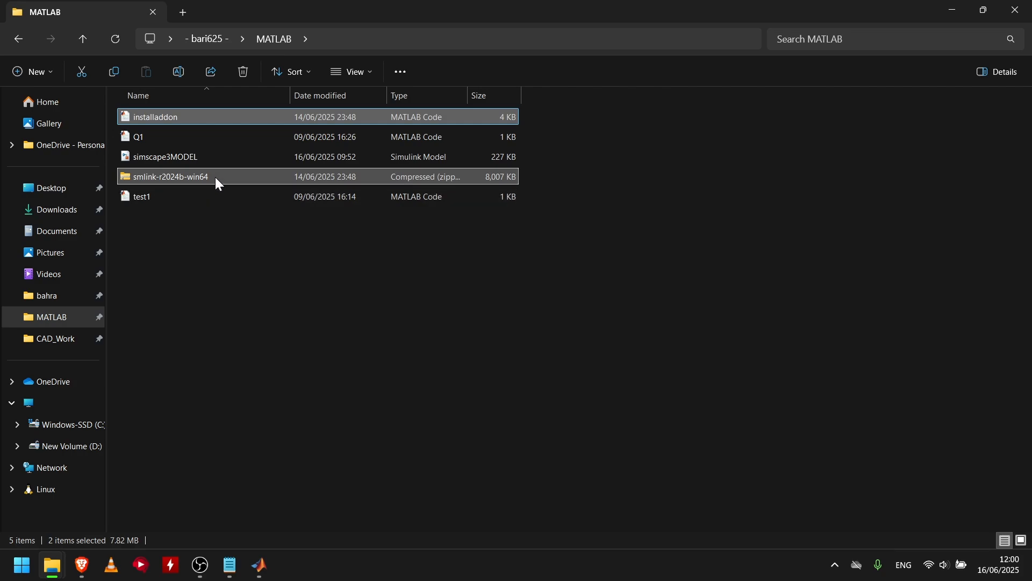
{"action": "left_click", "coordinate": [232, 261]}
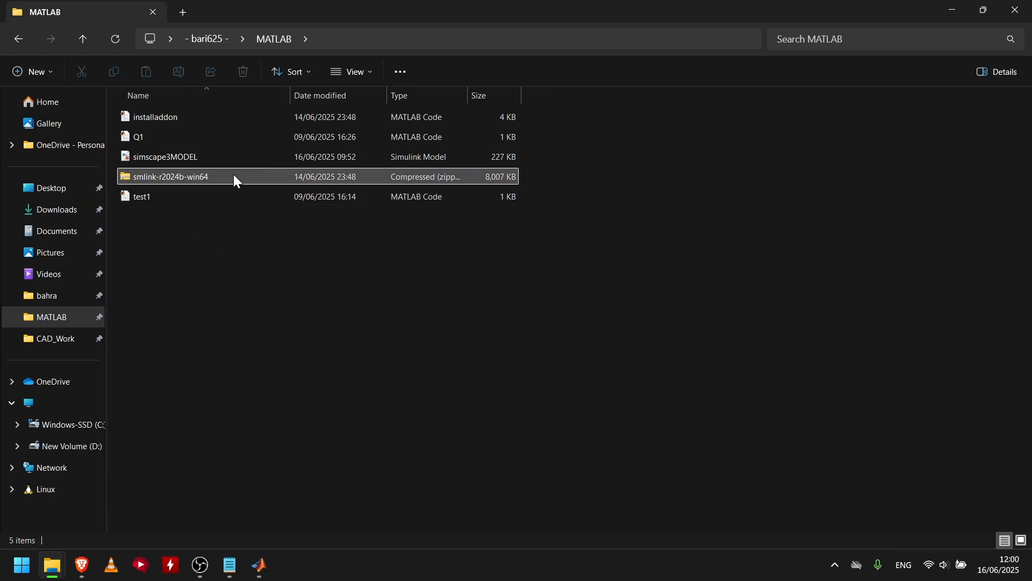
{"action": "left_click", "coordinate": [81, 565]}
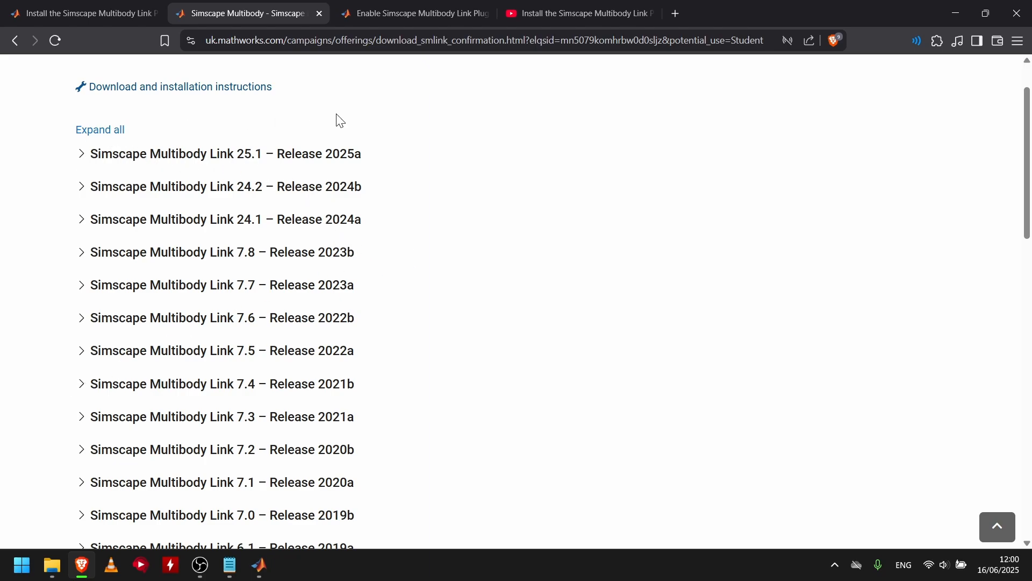
{"action": "scroll", "coordinate": [426, 233], "scroll_direction": "up", "scroll_amount": 1}
{"action": "scroll", "coordinate": [377, 301], "scroll_direction": "down", "scroll_amount": 2}
{"action": "scroll", "coordinate": [318, 436], "scroll_direction": "up", "scroll_amount": 2}
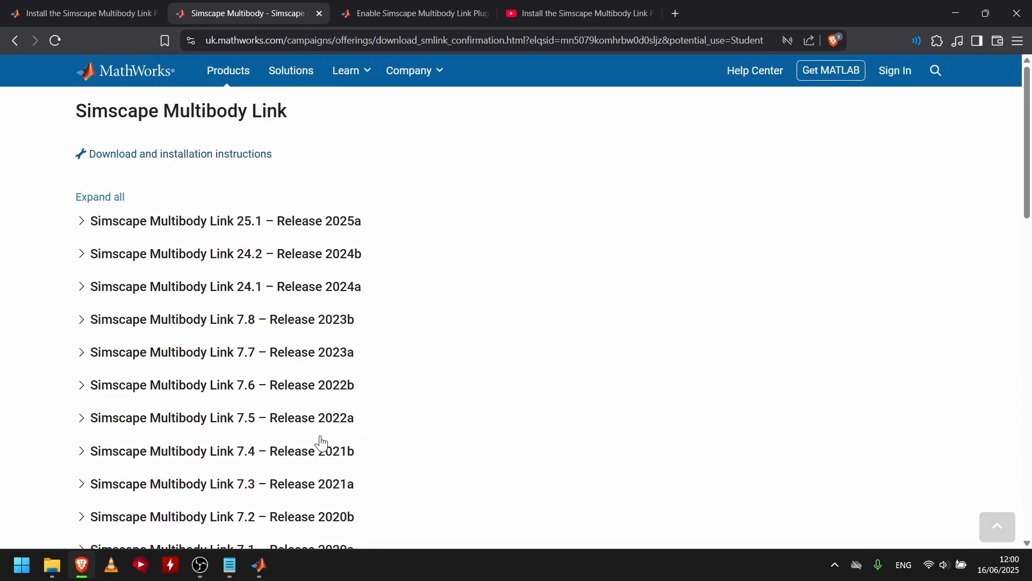
Step: Switch to the File Explorer window showing the MATLAB folder and copy the folder's full path
{"action": "left_click", "coordinate": [266, 570]}
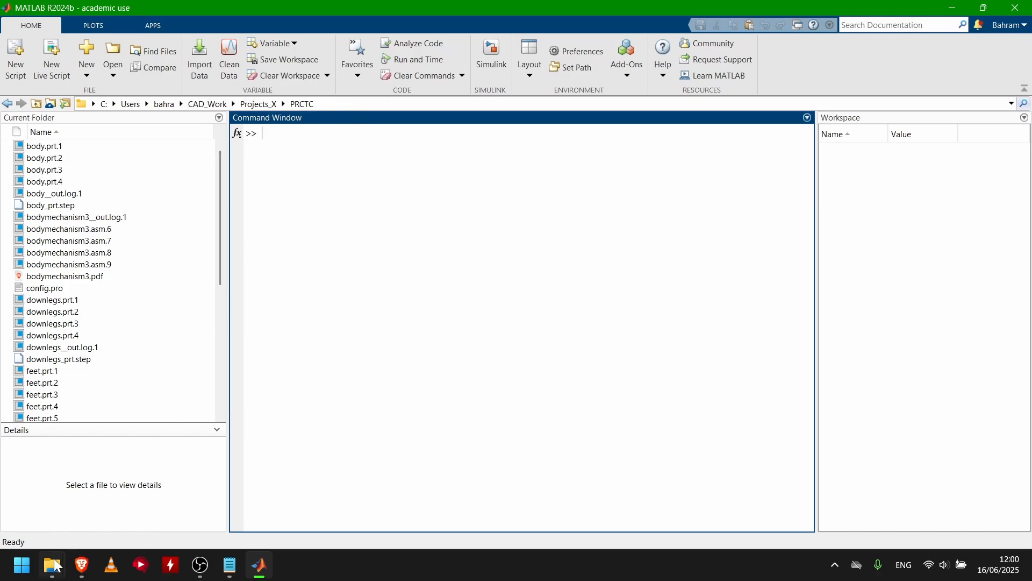
{"action": "mouse_move", "coordinate": [54, 565]}
{"action": "left_click", "coordinate": [236, 498]}
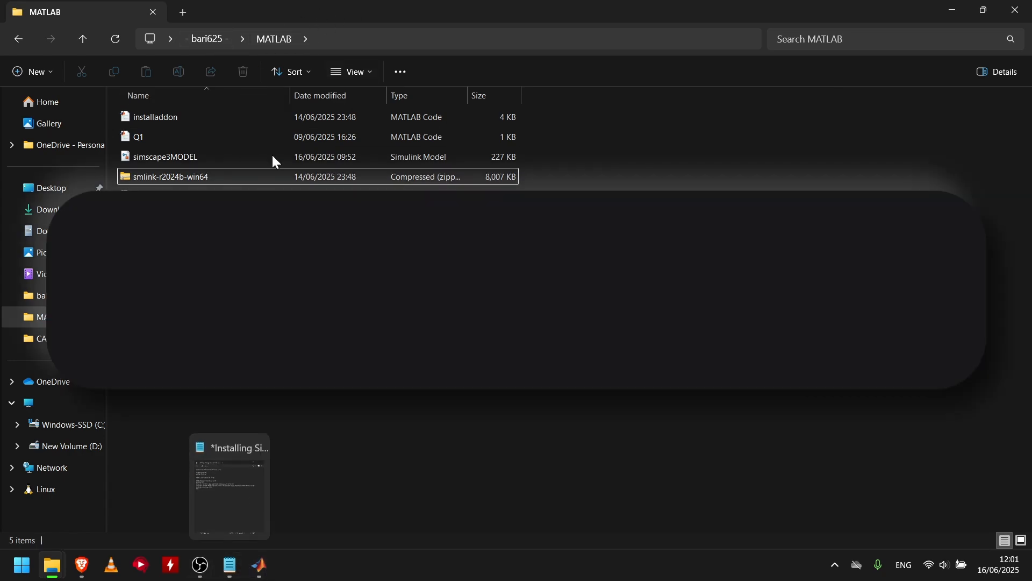
{"action": "left_click", "coordinate": [357, 35]}
{"action": "key", "text": "ctrl+c"}
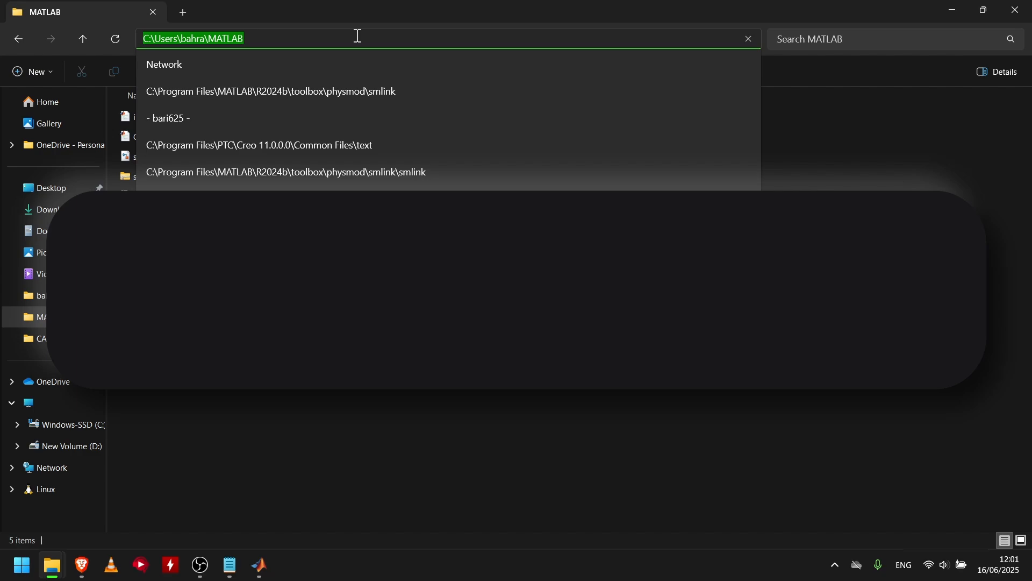
{"action": "key", "text": "Escape"}
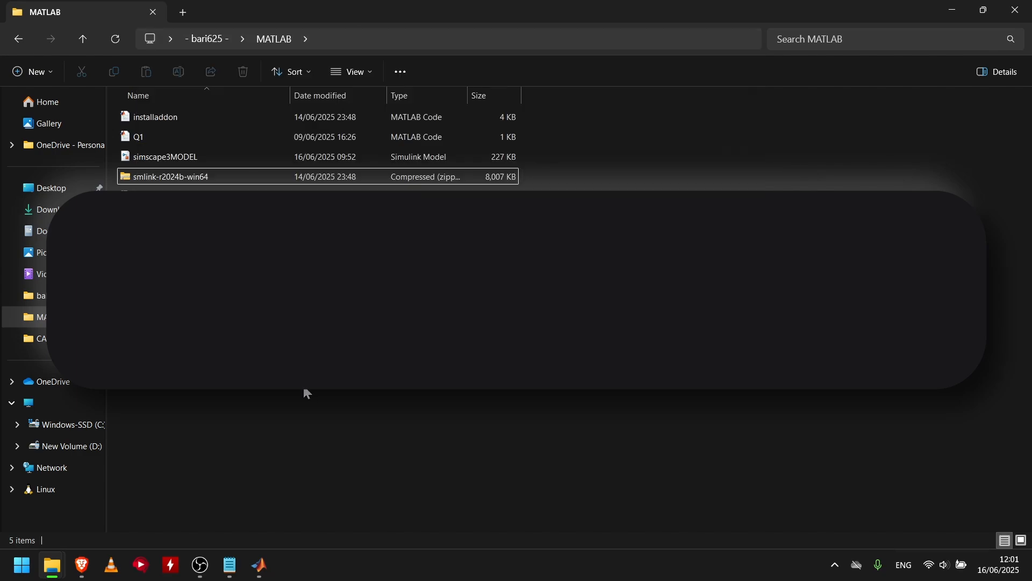
Step: Switch to MATLAB and set its current folder to the copied MATLAB folder path
{"action": "left_click", "coordinate": [259, 565]}
{"action": "left_click", "coordinate": [341, 102]}
{"action": "key", "text": "ctrl+a"}
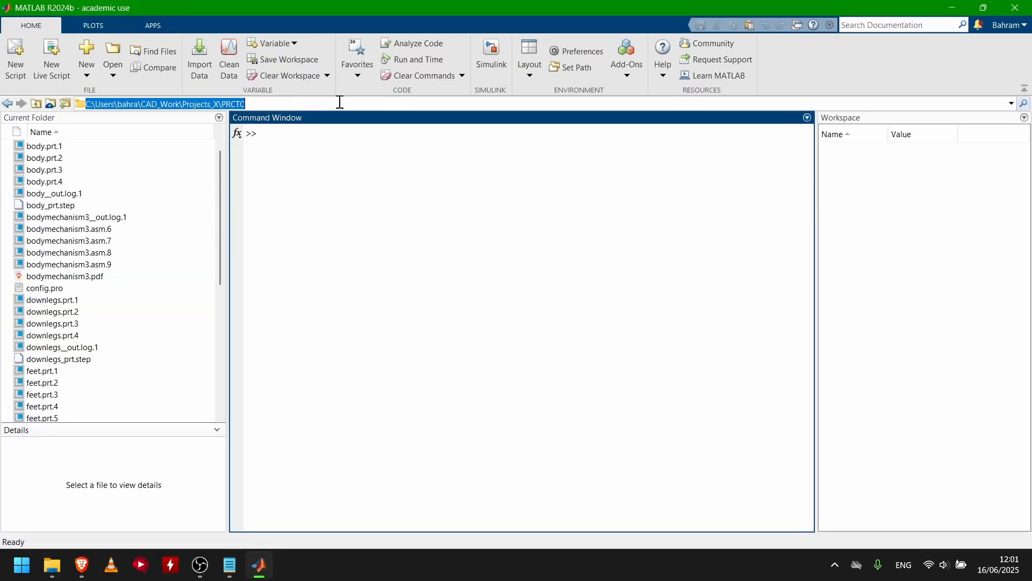
{"action": "key", "text": "BackSpace"}
{"action": "key", "text": "ctrl+v"}
{"action": "key", "text": "Return"}
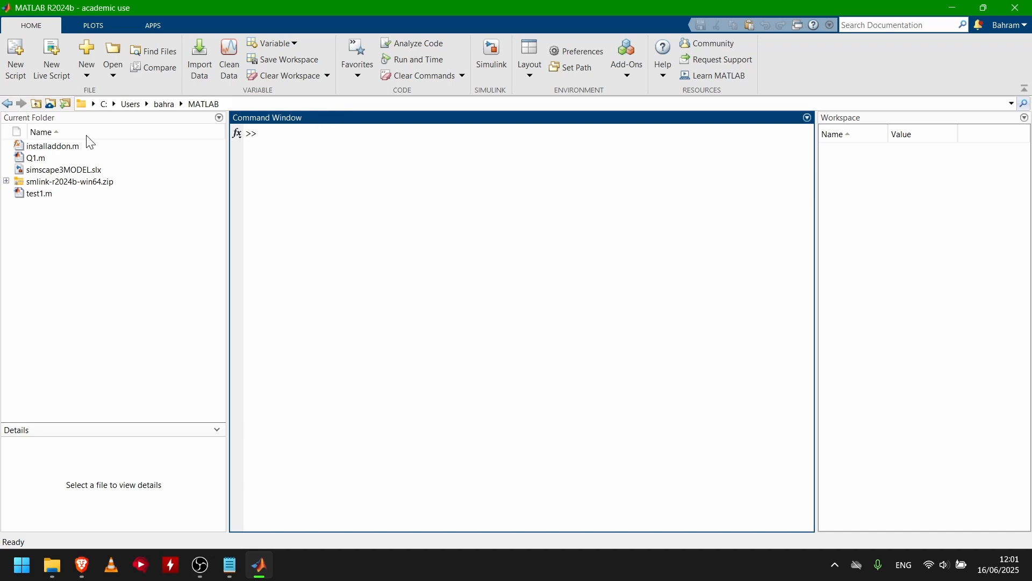
Step: Run installaddon('smlink-r2024b-win64.zip') in the Command Window, copying the archive's name from the current folder, and look through the output
{"action": "left_click", "coordinate": [51, 147]}
{"action": "left_click", "coordinate": [312, 141]}
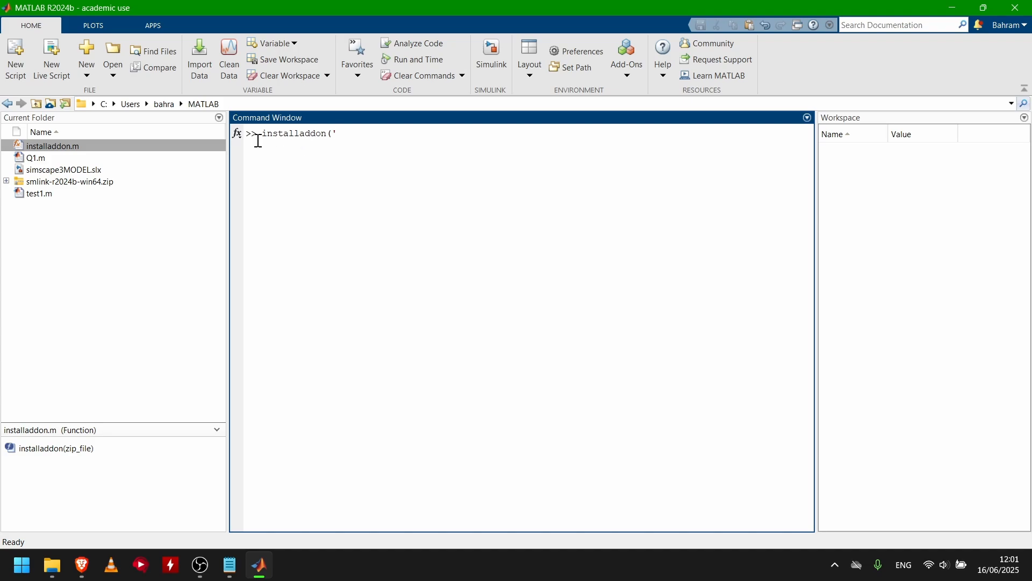
{"action": "left_click", "coordinate": [92, 184]}
{"action": "left_click", "coordinate": [114, 182]}
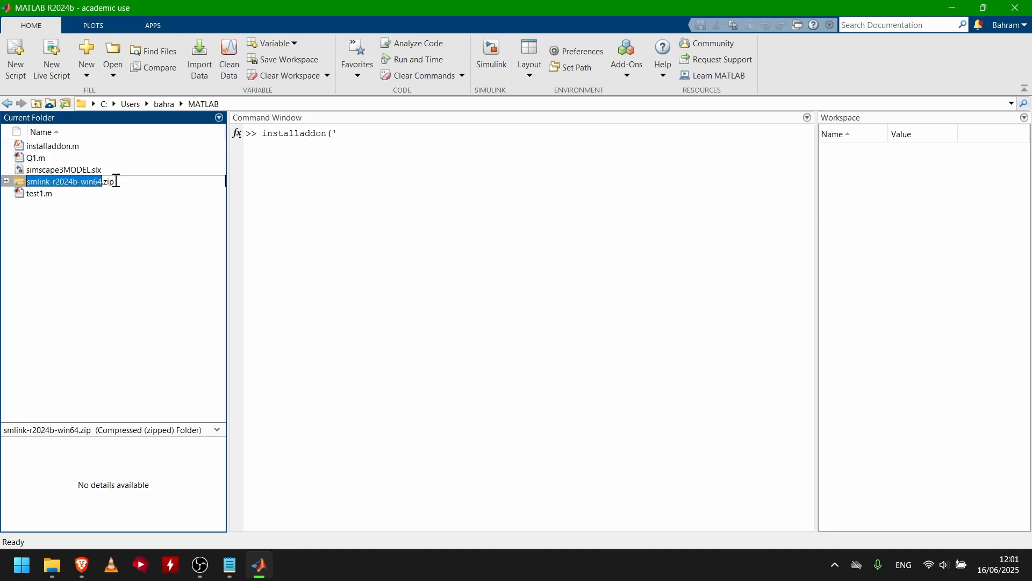
{"action": "left_click_drag", "start_coordinate": [114, 183], "coordinate": [25, 183]}
{"action": "key", "text": "ctrl+c"}
{"action": "left_click", "coordinate": [360, 143]}
{"action": "key", "text": "ctrl+v"}
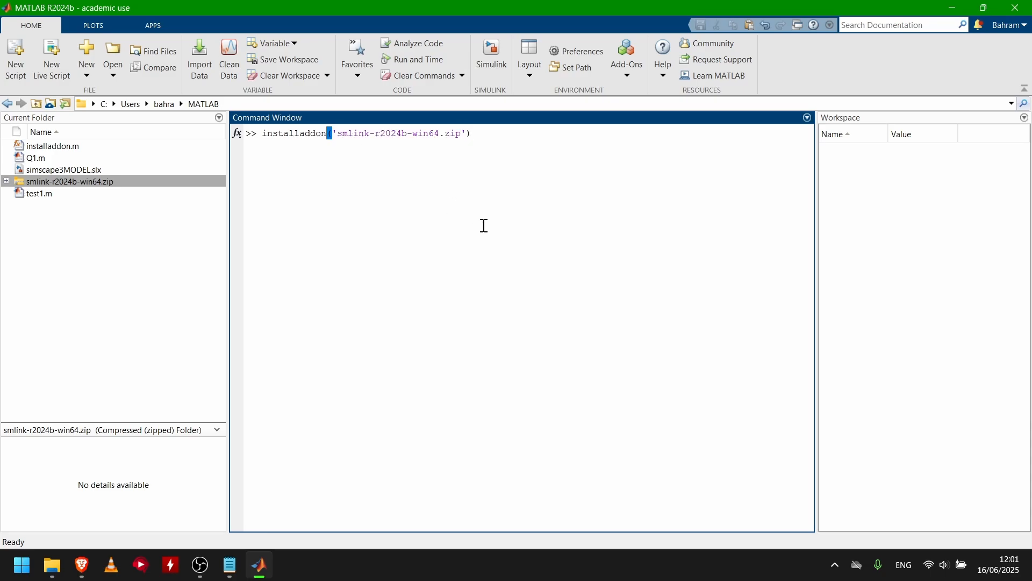
{"action": "key", "text": "Return"}
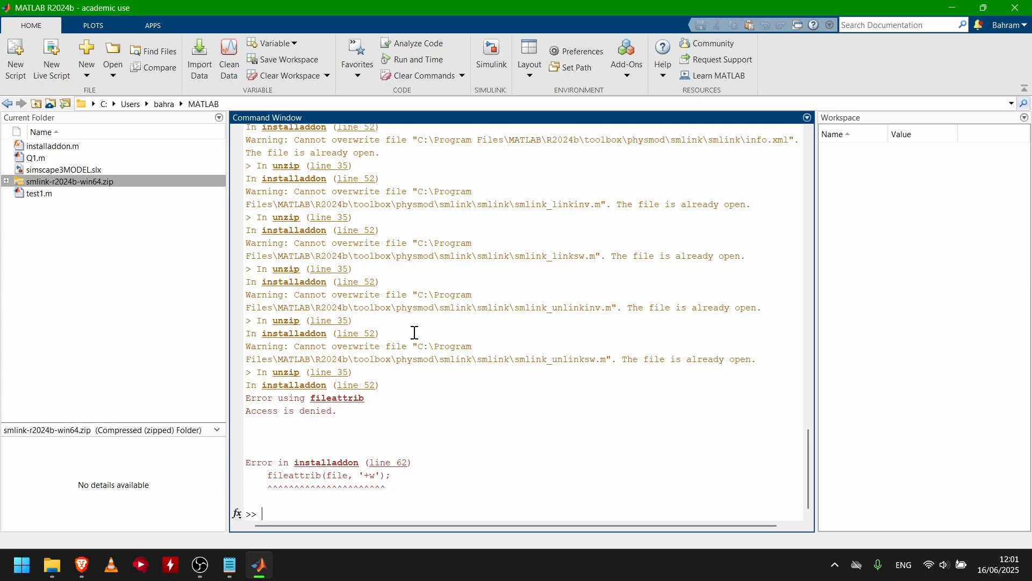
{"action": "scroll", "coordinate": [495, 316], "scroll_direction": "up", "scroll_amount": 10}
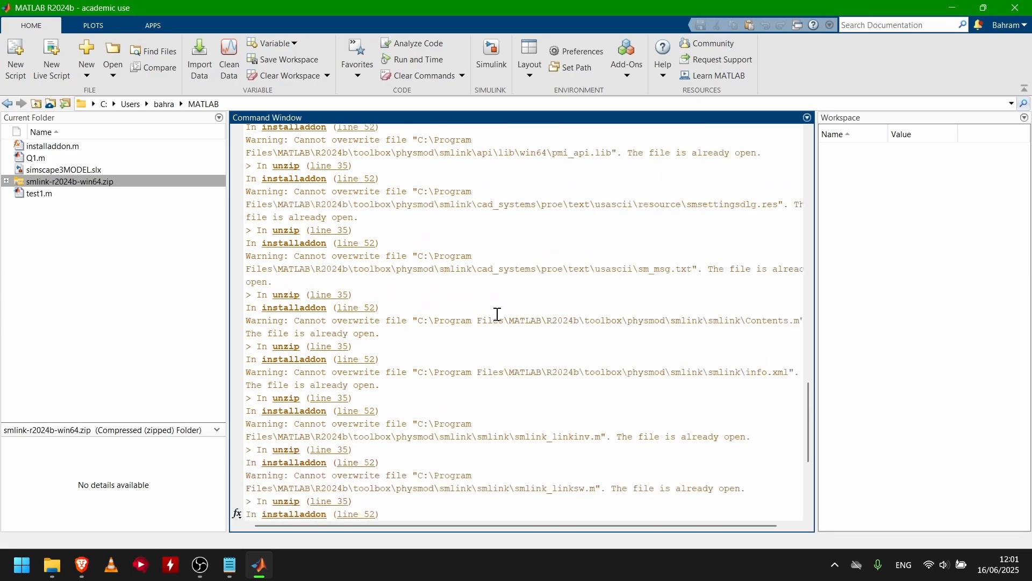
{"action": "scroll", "coordinate": [505, 301], "scroll_direction": "up", "scroll_amount": 6}
{"action": "left_click_drag", "start_coordinate": [809, 310], "coordinate": [804, 172]}
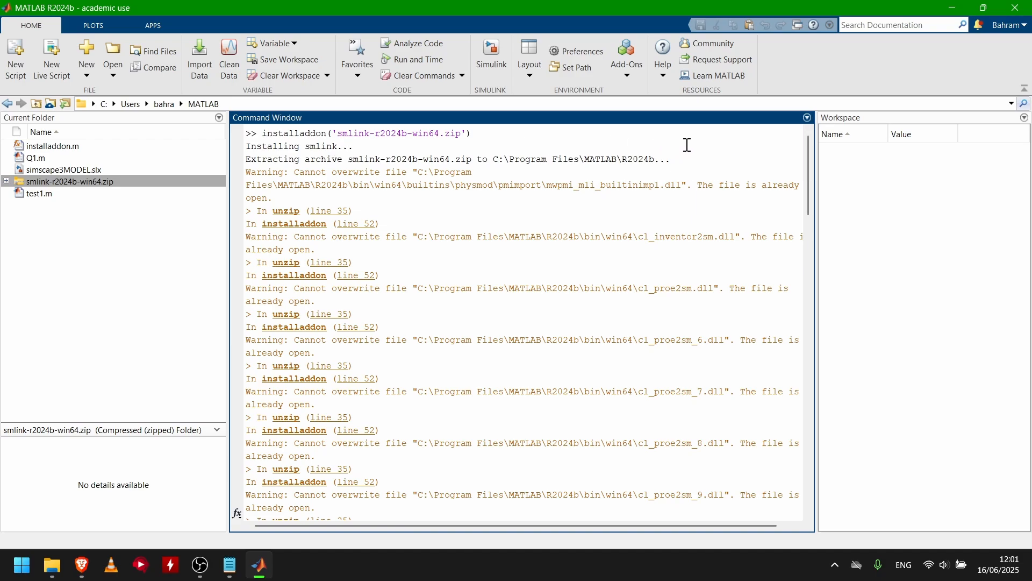
{"action": "scroll", "coordinate": [593, 513], "scroll_direction": "down", "scroll_amount": 15}
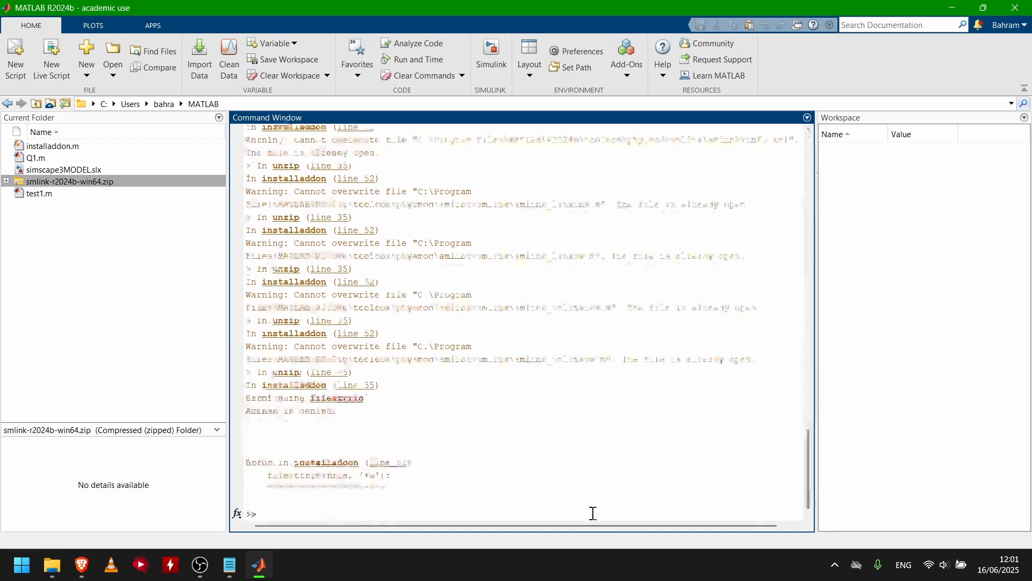
Step: Select regmatlabserver in the Notepad installation notes and start entering that command in MATLAB's Command Window
{"action": "left_click", "coordinate": [230, 565]}
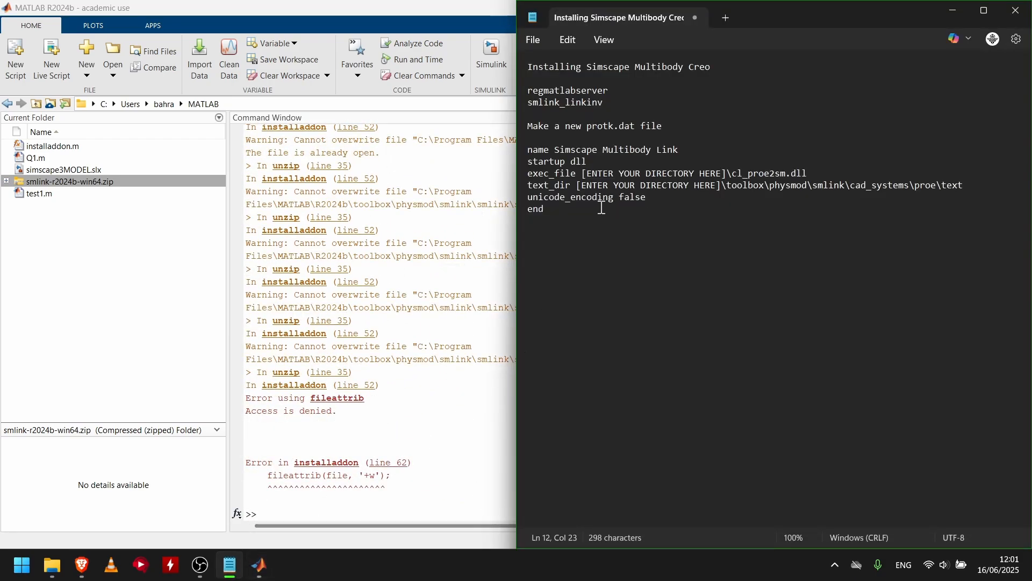
{"action": "left_click_drag", "start_coordinate": [528, 90], "coordinate": [611, 95]}
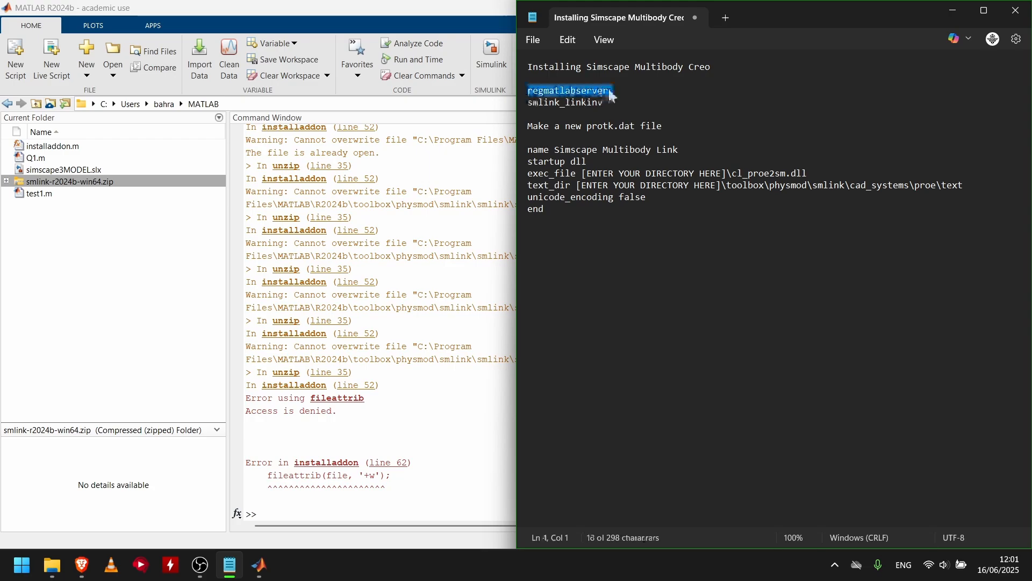
{"action": "left_click", "coordinate": [604, 92]}
{"action": "triple_click", "coordinate": [597, 90]}
{"action": "left_click", "coordinate": [394, 423]}
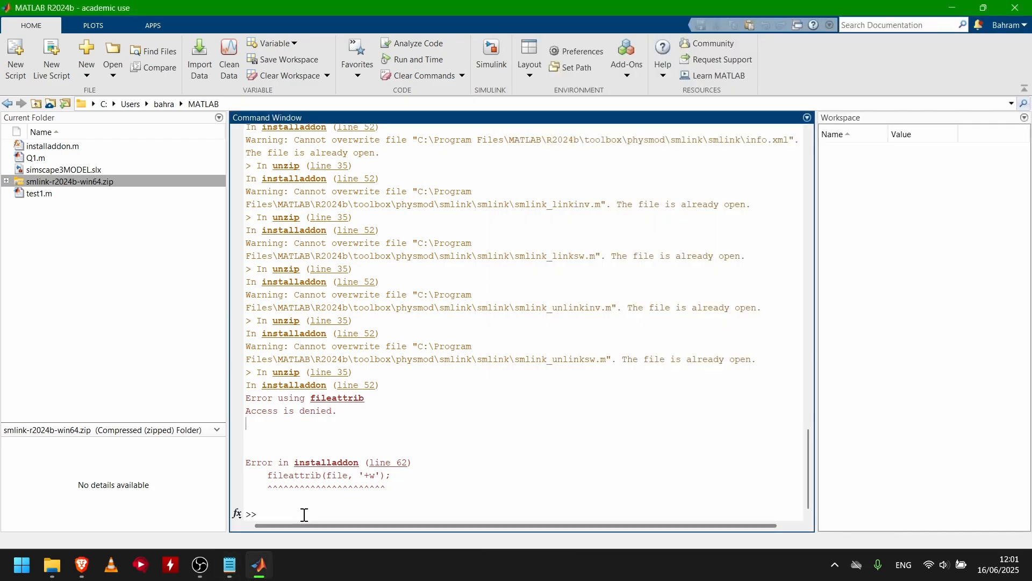
{"action": "type", "text": "regmat"}
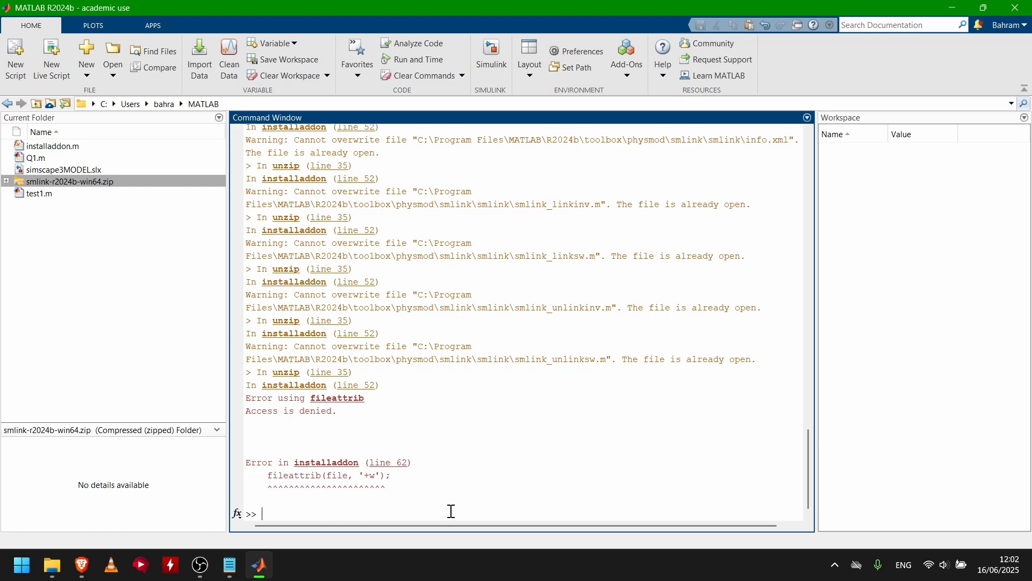
Step: Copy smlink_linkinv from the Notepad notes and place it at the MATLAB command prompt without running it
{"action": "key", "text": "alt+Tab"}
{"action": "triple_click", "coordinate": [540, 107]}
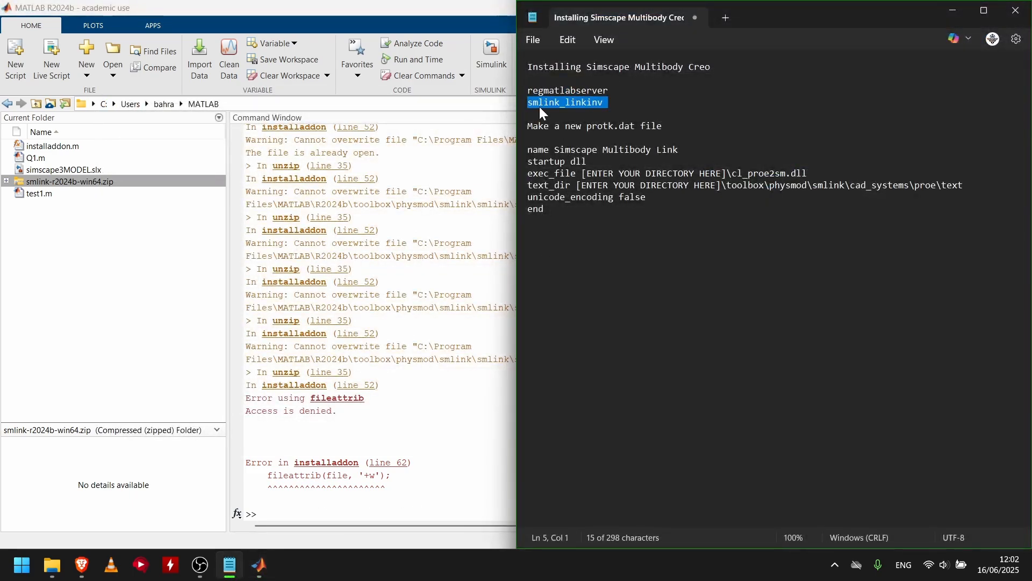
{"action": "left_click", "coordinate": [566, 102]}
{"action": "left_click_drag", "start_coordinate": [529, 102], "coordinate": [618, 102]}
{"action": "key", "text": "ctrl+c"}
{"action": "left_click", "coordinate": [361, 502]}
{"action": "key", "text": "ctrl+v"}
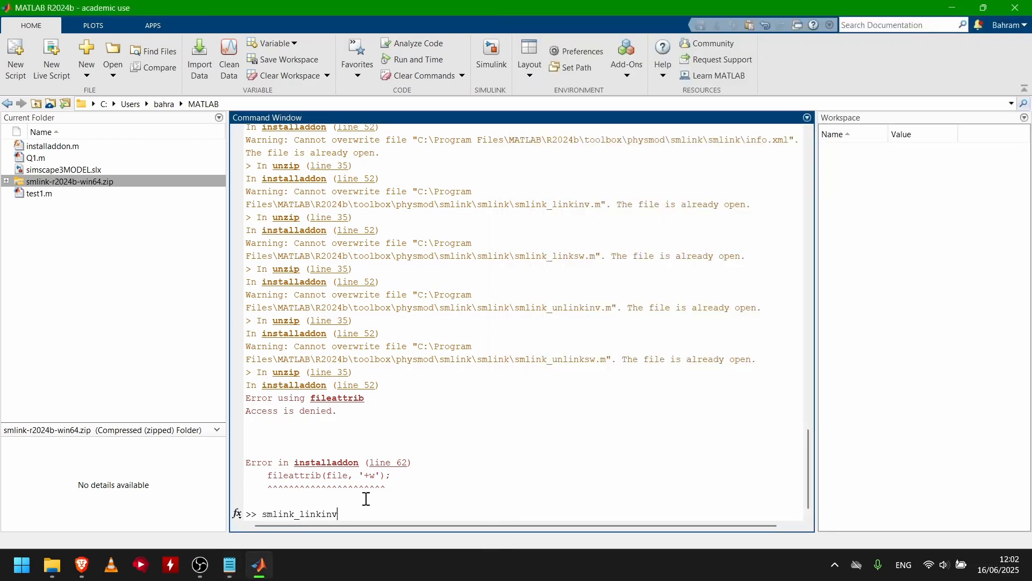
Step: Delete the smlink_linkinv entry from the command prompt and clear the Command Window with clc
{"action": "key", "text": "ctrl+a"}
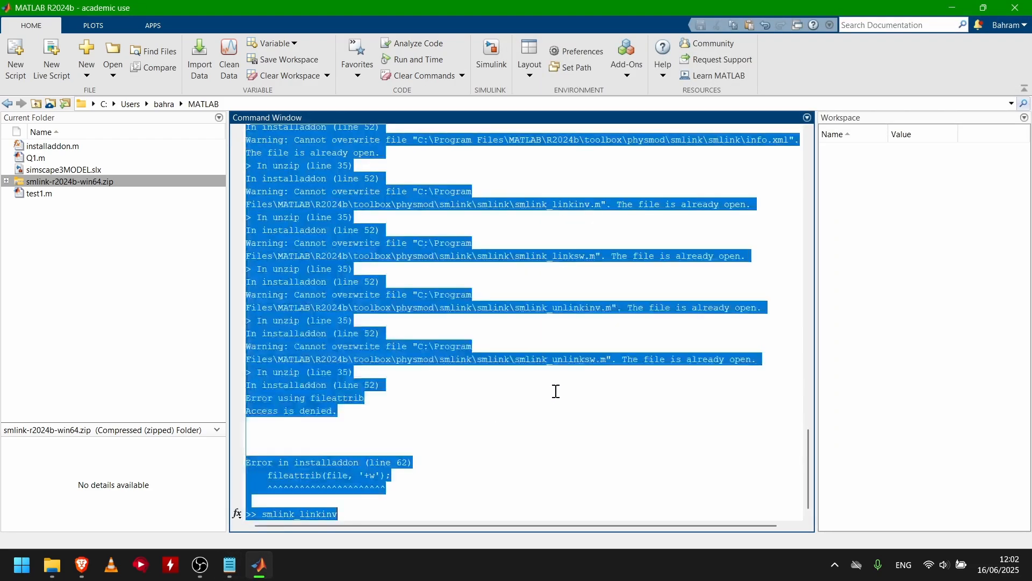
{"action": "left_click", "coordinate": [555, 391]}
{"action": "key", "text": "BackSpace"}
{"action": "key", "text": "BackSpace"}
{"action": "key", "text": "BackSpace"}
{"action": "key", "text": "BackSpace"}
{"action": "key", "text": "BackSpace"}
{"action": "key", "text": "BackSpace"}
{"action": "key", "text": "BackSpace"}
{"action": "key", "text": "BackSpace"}
{"action": "key", "text": "BackSpace"}
{"action": "key", "text": "BackSpace"}
{"action": "key", "text": "BackSpace"}
{"action": "key", "text": "BackSpace"}
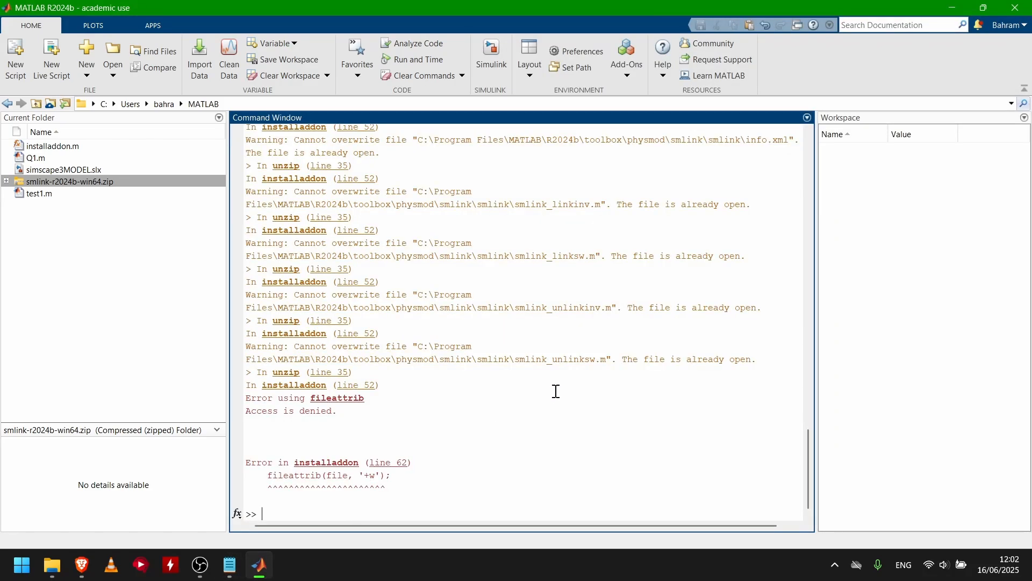
{"action": "type", "text": "clc"}
{"action": "key", "text": "Return"}
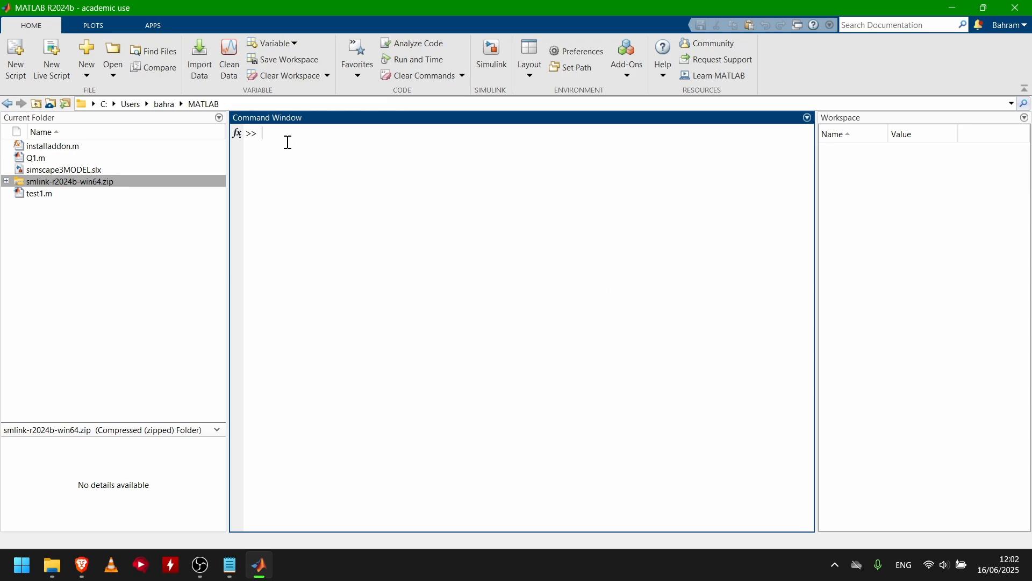
Step: Return to the Notepad notes and review the instruction to make a new protk.dat file and the registry lines listed under it
{"action": "key", "text": "alt+Tab"}
{"action": "left_click", "coordinate": [278, 209]}
{"action": "key", "text": "alt+Tab"}
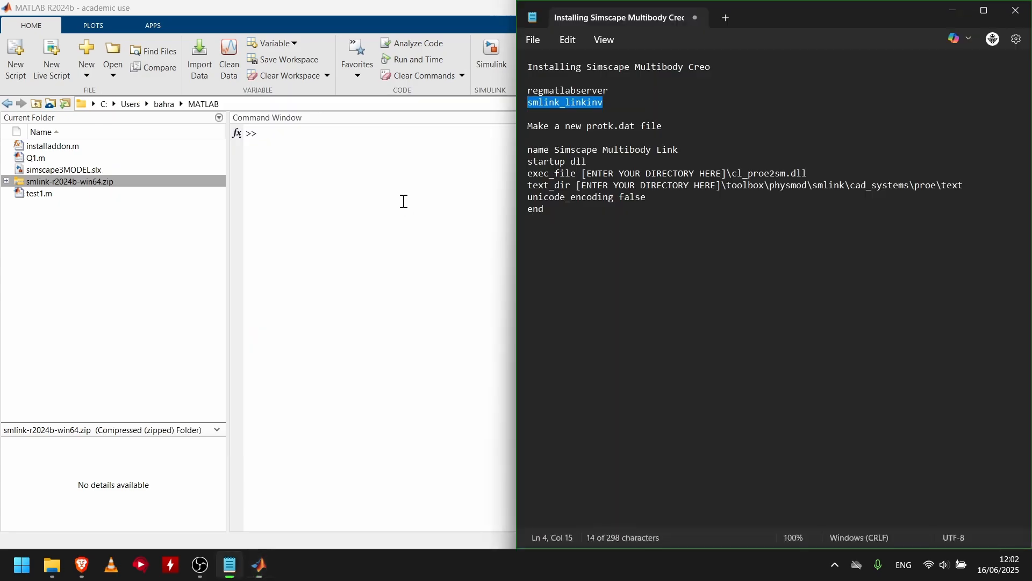
{"action": "left_click_drag", "start_coordinate": [587, 127], "coordinate": [637, 129]}
{"action": "left_click", "coordinate": [632, 127]}
{"action": "left_click", "coordinate": [633, 127]}
{"action": "left_click", "coordinate": [636, 132]}
{"action": "left_click", "coordinate": [589, 129]}
{"action": "left_click", "coordinate": [636, 129]}
{"action": "left_click", "coordinate": [638, 130]}
{"action": "left_click_drag", "start_coordinate": [559, 210], "coordinate": [533, 152]}
{"action": "left_click", "coordinate": [523, 155]}
{"action": "left_click_drag", "start_coordinate": [559, 209], "coordinate": [530, 149]}
{"action": "left_click", "coordinate": [557, 210]}
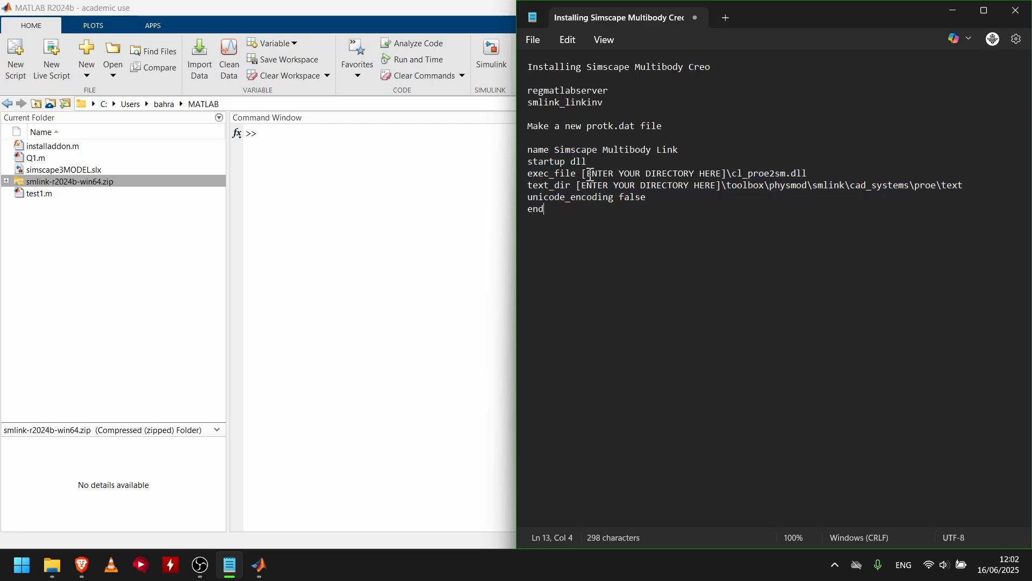
Step: Open the myprotk file from the CAD_Work folder and examine the directory and DLL file name in its exec_file line
{"action": "left_click", "coordinate": [409, 365]}
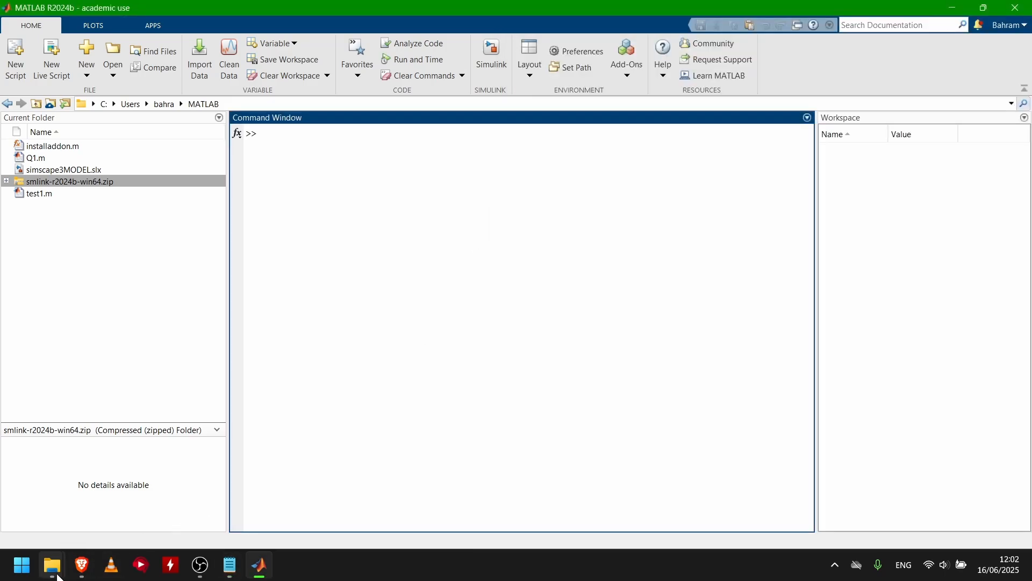
{"action": "mouse_move", "coordinate": [52, 565]}
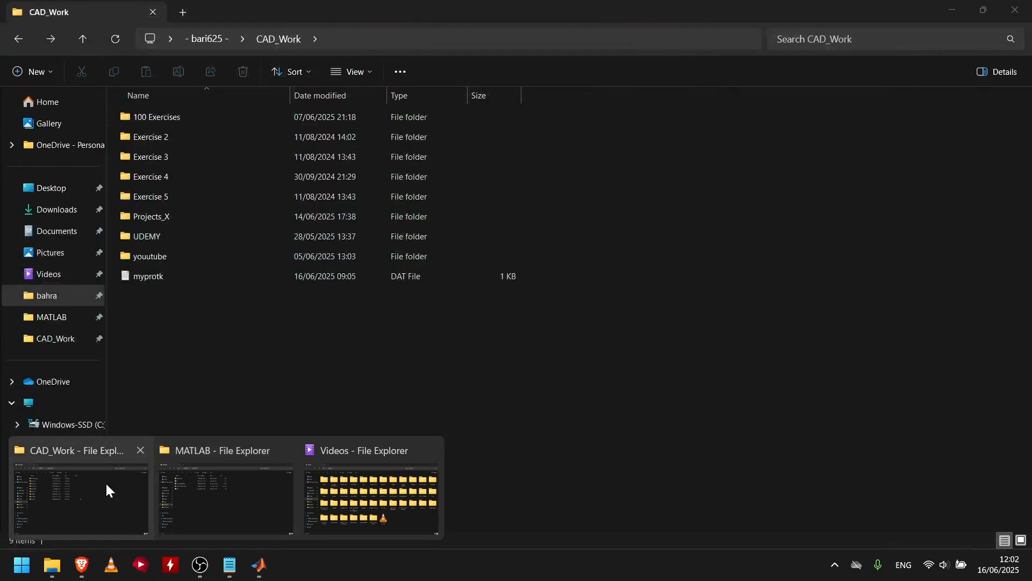
{"action": "left_click", "coordinate": [107, 483]}
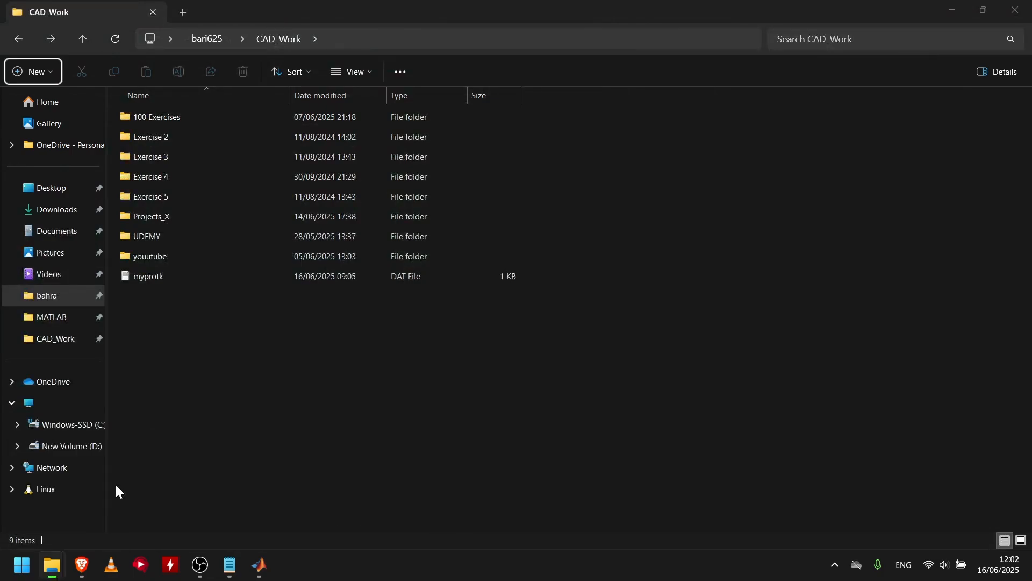
{"action": "double_click", "coordinate": [182, 280]}
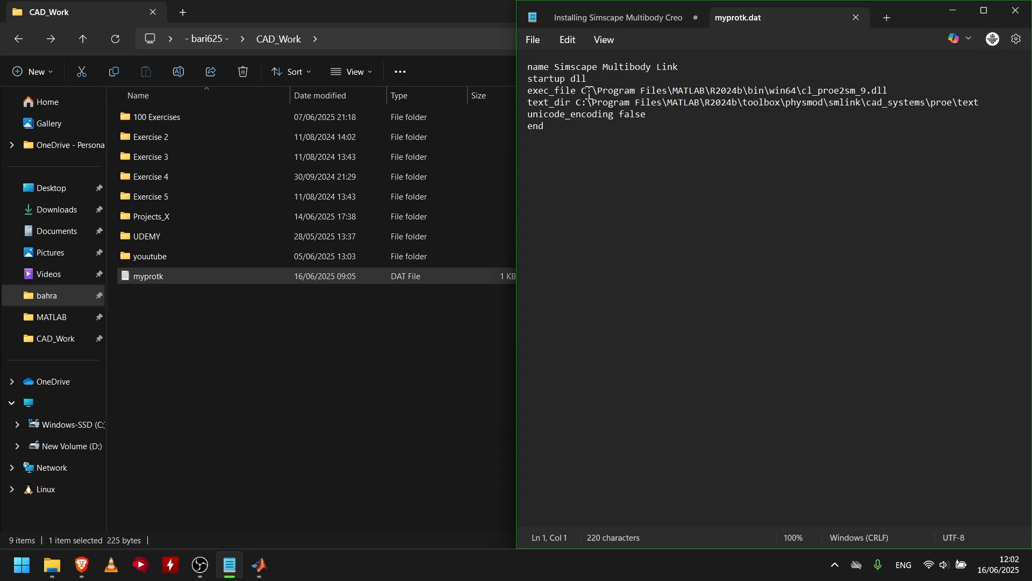
{"action": "left_click_drag", "start_coordinate": [582, 91], "coordinate": [804, 93]}
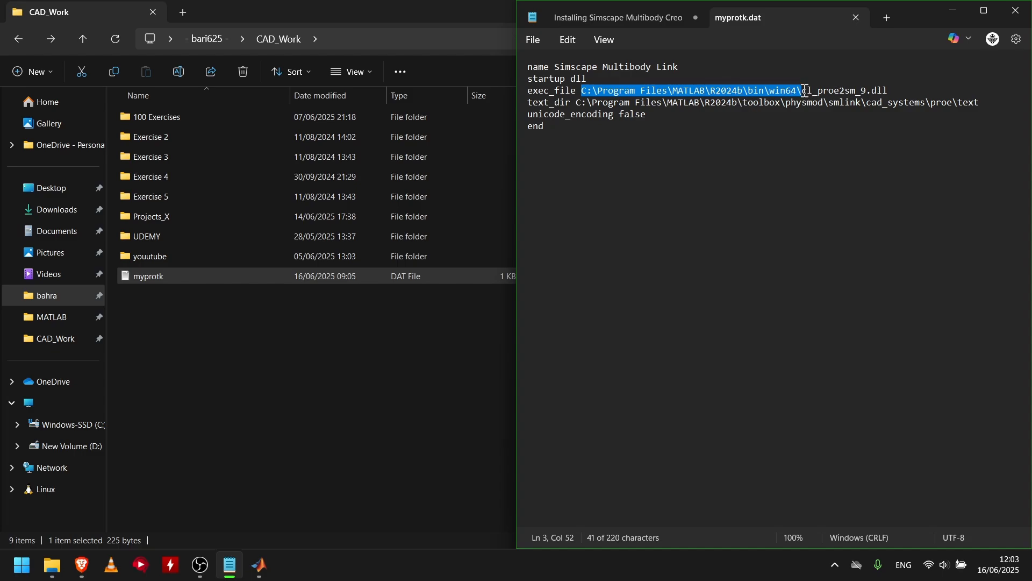
{"action": "left_click_drag", "start_coordinate": [892, 92], "coordinate": [802, 91]}
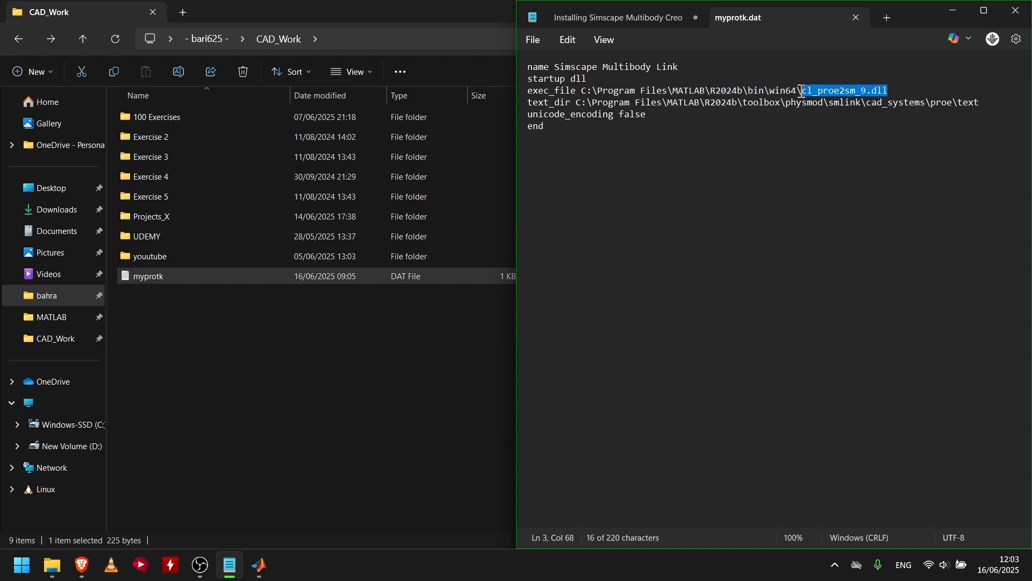
{"action": "left_click", "coordinate": [867, 92]}
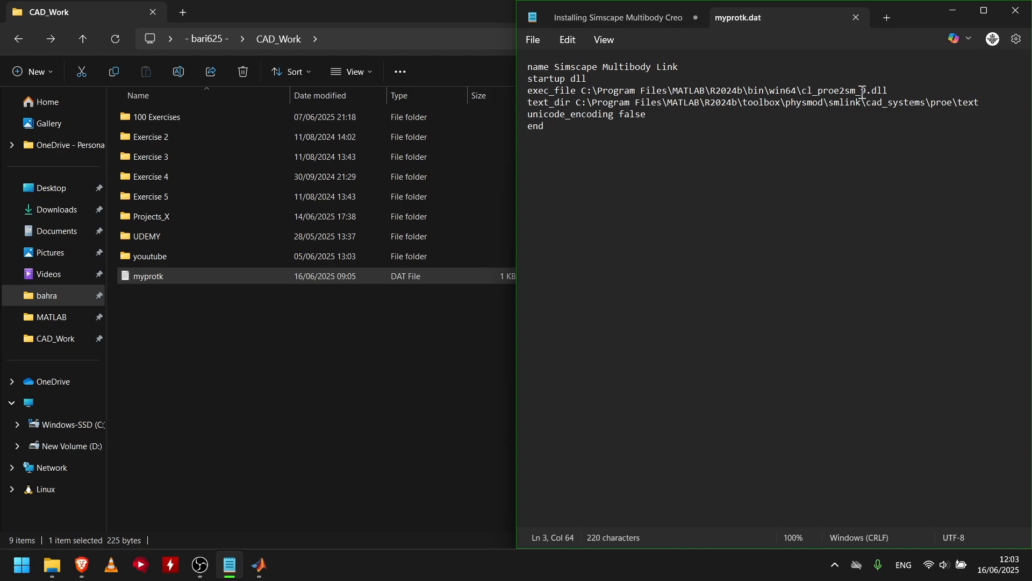
{"action": "left_click_drag", "start_coordinate": [802, 92], "coordinate": [899, 92]}
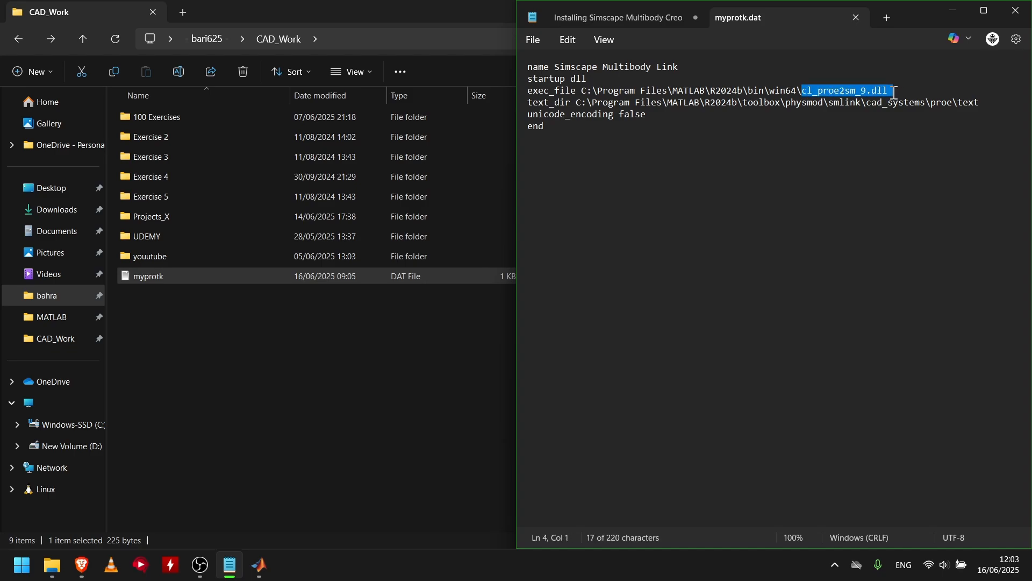
Step: Switch to the Brave browser and review the registry file instructions on the MathWorks page about enabling the plugin in Creo-Pro/E
{"action": "left_click", "coordinate": [334, 429]}
{"action": "mouse_move", "coordinate": [73, 571]}
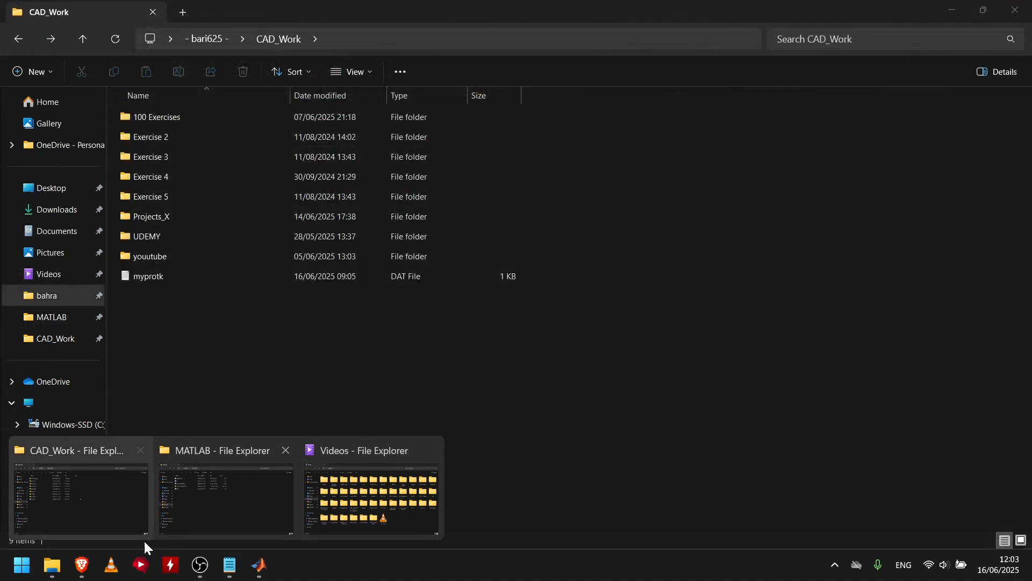
{"action": "left_click", "coordinate": [85, 573]}
{"action": "left_click", "coordinate": [376, 15]}
{"action": "scroll", "coordinate": [486, 263], "scroll_direction": "down", "scroll_amount": 1}
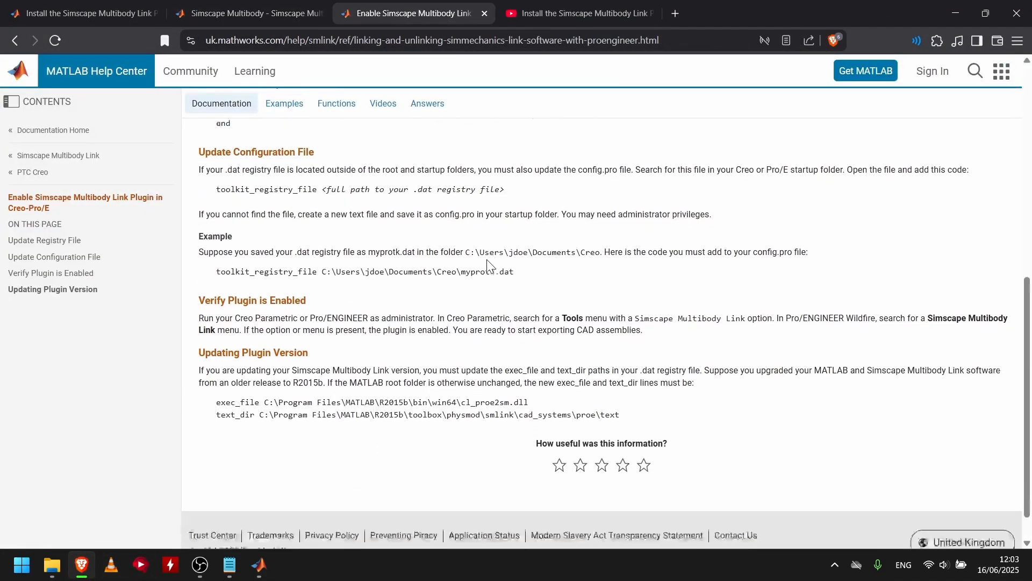
{"action": "scroll", "coordinate": [478, 253], "scroll_direction": "up", "scroll_amount": 3}
{"action": "scroll", "coordinate": [479, 252], "scroll_direction": "up", "scroll_amount": 3}
{"action": "scroll", "coordinate": [525, 250], "scroll_direction": "up", "scroll_amount": 2}
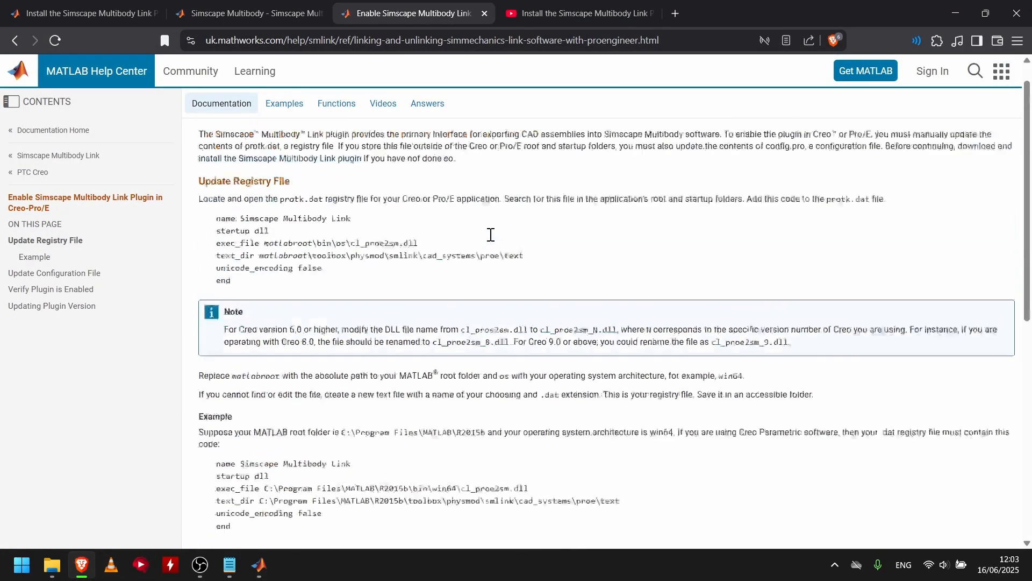
{"action": "scroll", "coordinate": [344, 177], "scroll_direction": "down", "scroll_amount": 4}
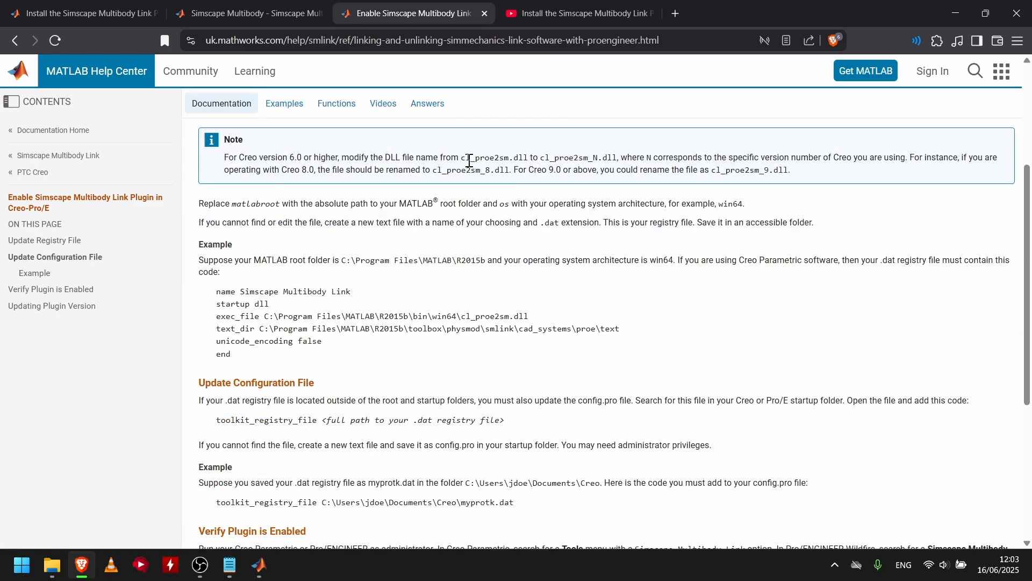
{"action": "scroll", "coordinate": [474, 157], "scroll_direction": "up", "scroll_amount": 4}
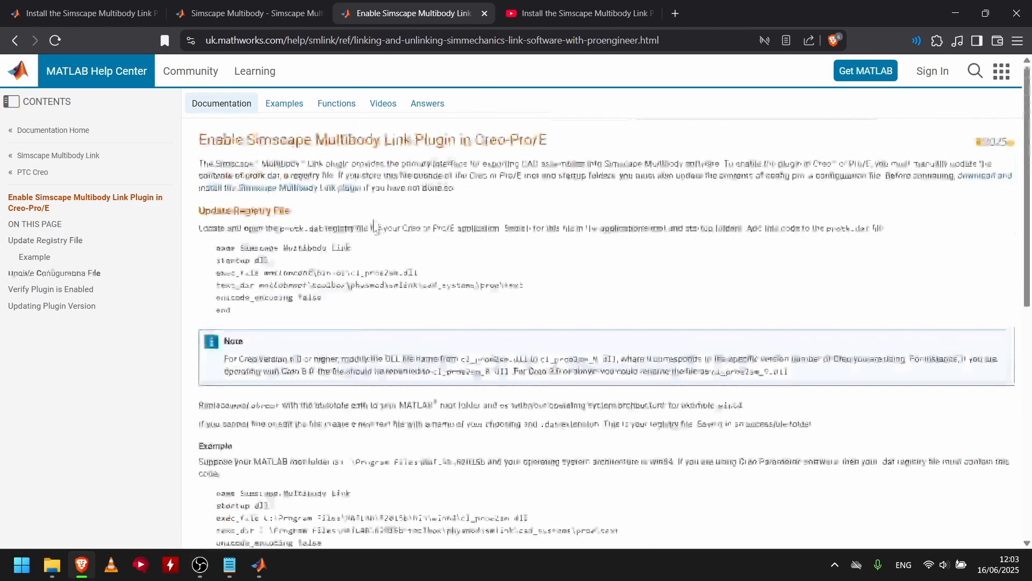
Step: Examine the note on renaming the plugin DLL by Creo version, highlighting cl_proe2sm.dll, cl_proe2sm_N.dll and cl_proe2sm_9.dll
{"action": "scroll", "coordinate": [467, 295], "scroll_direction": "down", "scroll_amount": 2}
{"action": "left_click_drag", "start_coordinate": [463, 293], "coordinate": [526, 293]}
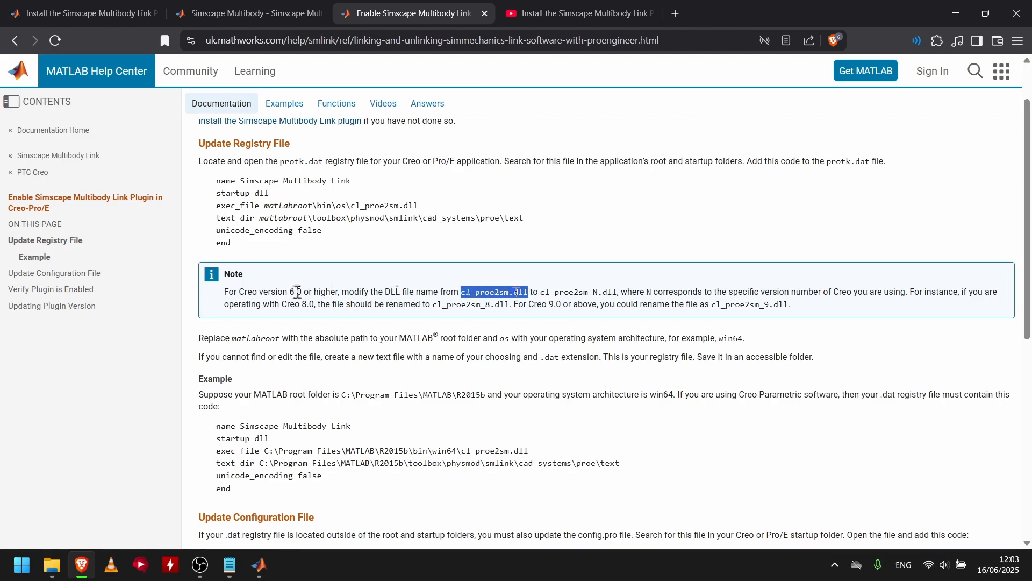
{"action": "left_click_drag", "start_coordinate": [544, 296], "coordinate": [611, 291]}
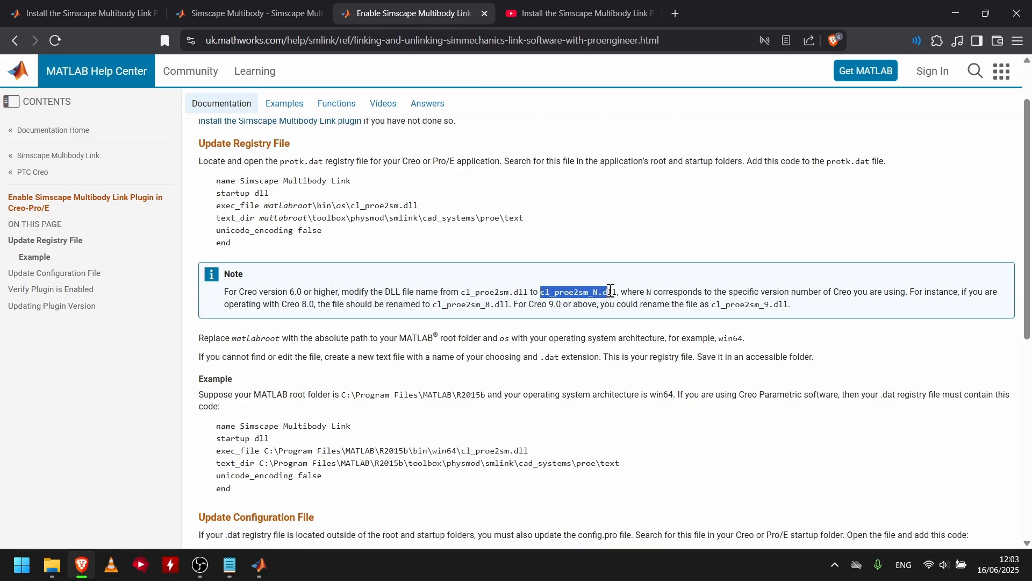
{"action": "left_click", "coordinate": [595, 290]}
{"action": "double_click", "coordinate": [596, 291]}
{"action": "left_click", "coordinate": [597, 291]}
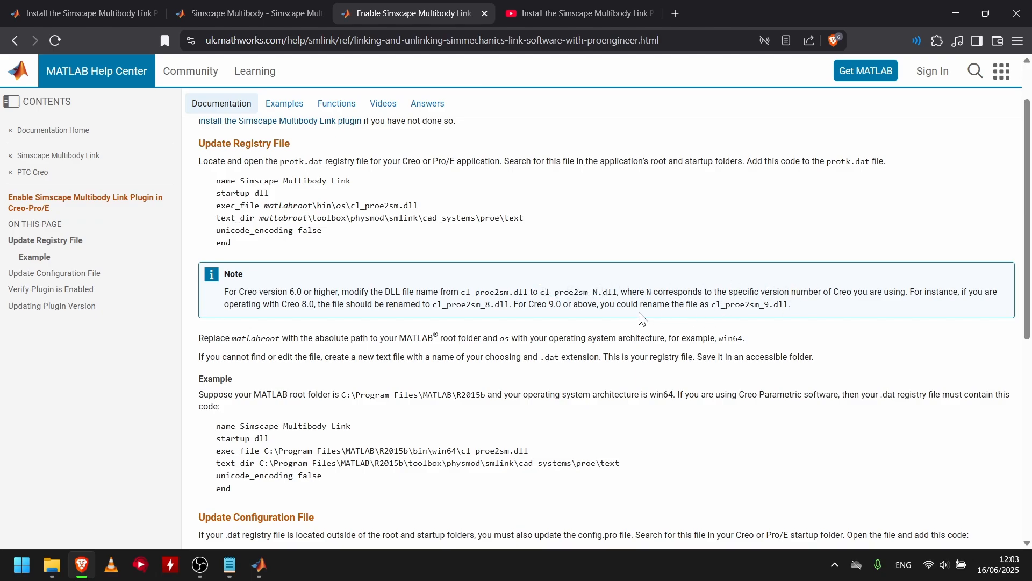
{"action": "scroll", "coordinate": [697, 253], "scroll_direction": "down", "scroll_amount": 1}
{"action": "left_click_drag", "start_coordinate": [715, 240], "coordinate": [784, 238]}
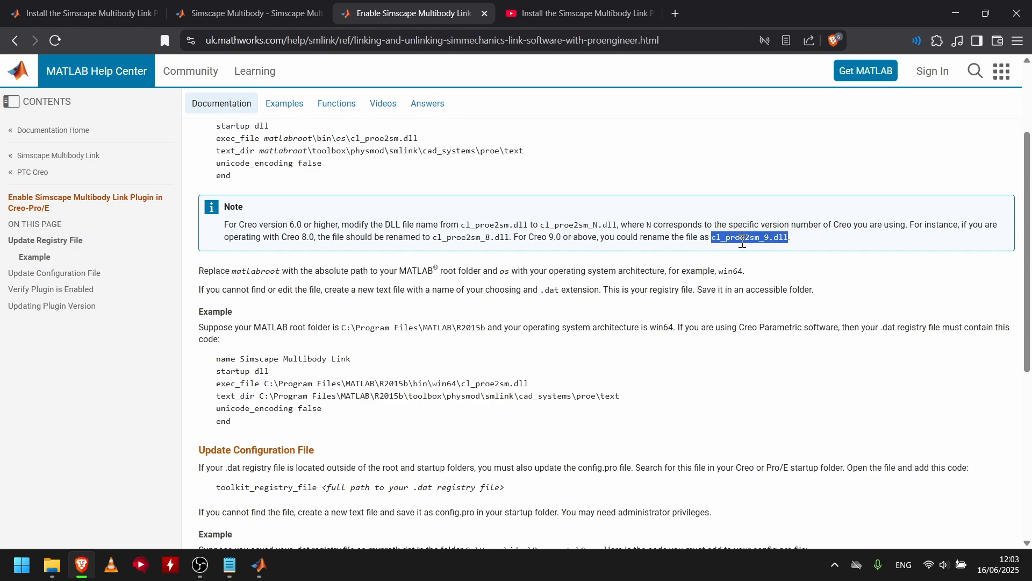
{"action": "left_click", "coordinate": [722, 238]}
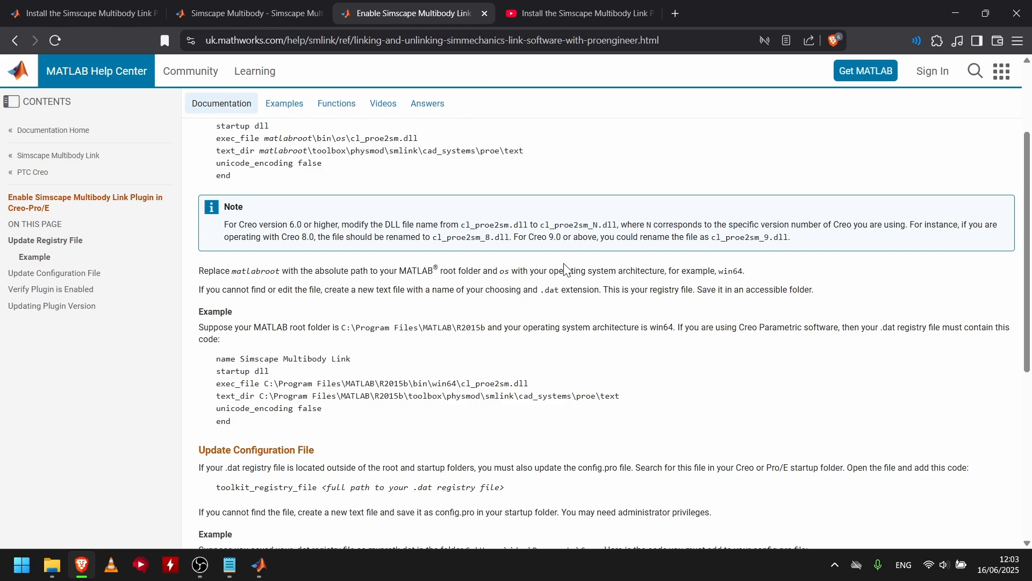
{"action": "scroll", "coordinate": [565, 269], "scroll_direction": "up", "scroll_amount": 2}
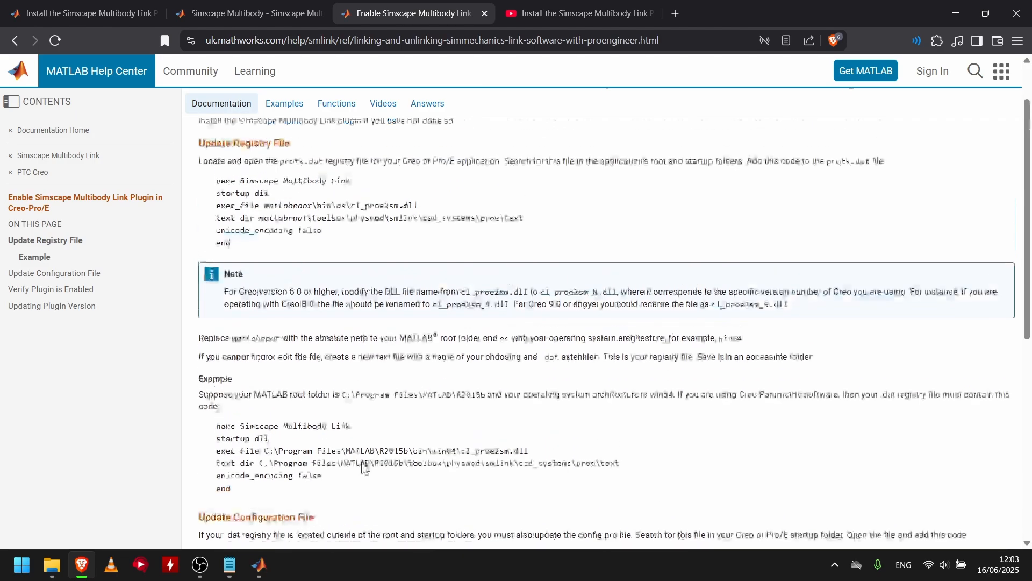
Step: Return to the CAD_Work folder in File Explorer and reopen the myprotk file to read its exec_file and text_dir paths
{"action": "left_click", "coordinate": [257, 568]}
{"action": "left_click", "coordinate": [82, 565]}
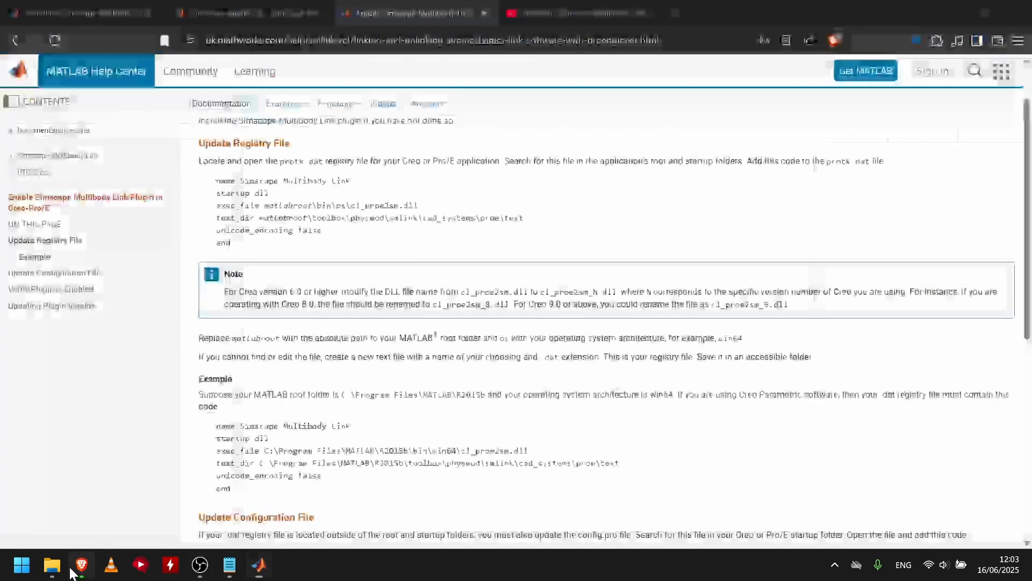
{"action": "mouse_move", "coordinate": [51, 565]}
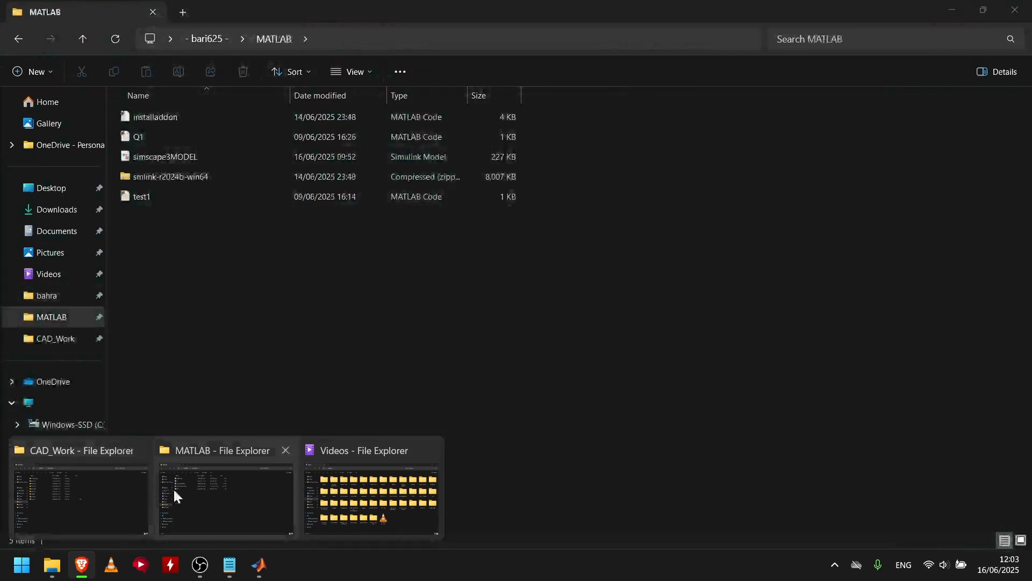
{"action": "left_click", "coordinate": [104, 488]}
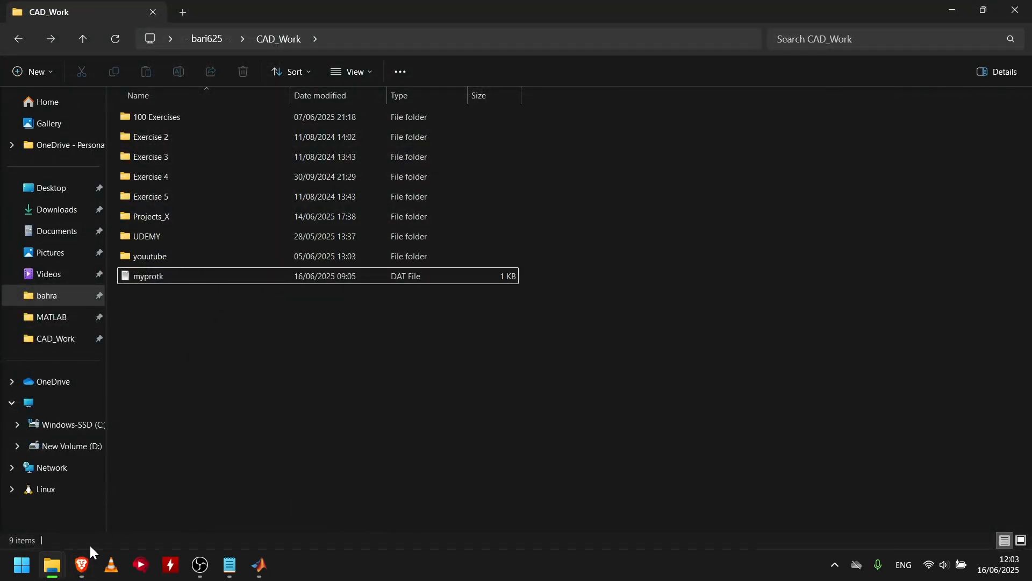
{"action": "mouse_move", "coordinate": [89, 544]}
{"action": "left_click", "coordinate": [201, 504]}
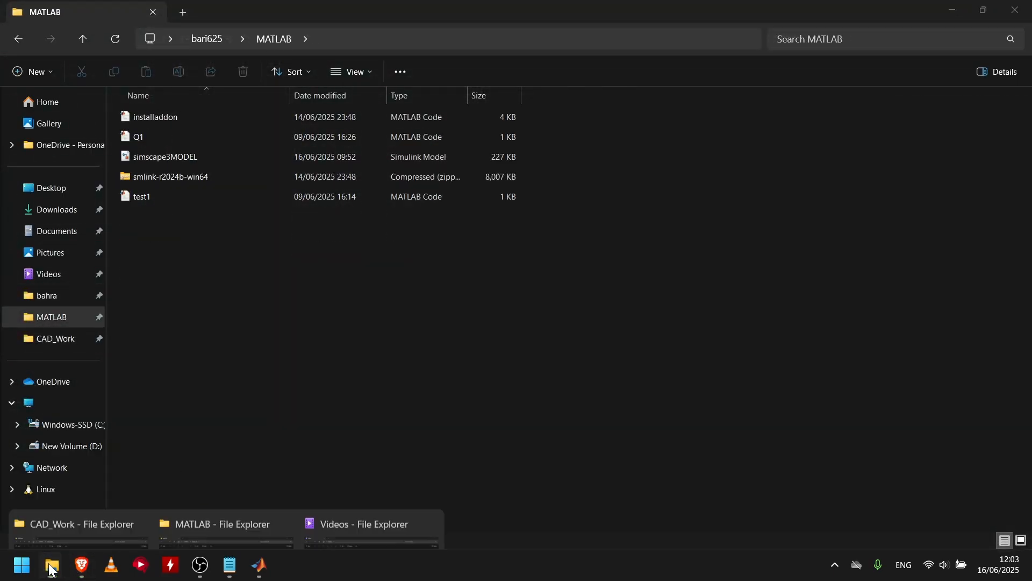
{"action": "left_click", "coordinate": [70, 523]}
{"action": "double_click", "coordinate": [157, 277]}
{"action": "left_click", "coordinate": [647, 104]}
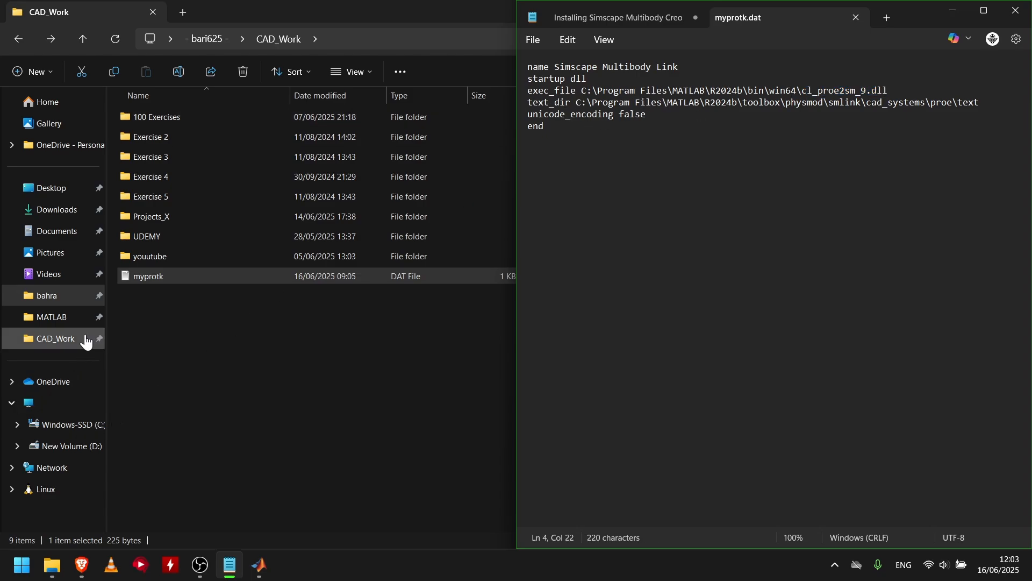
{"action": "left_click", "coordinate": [76, 424]}
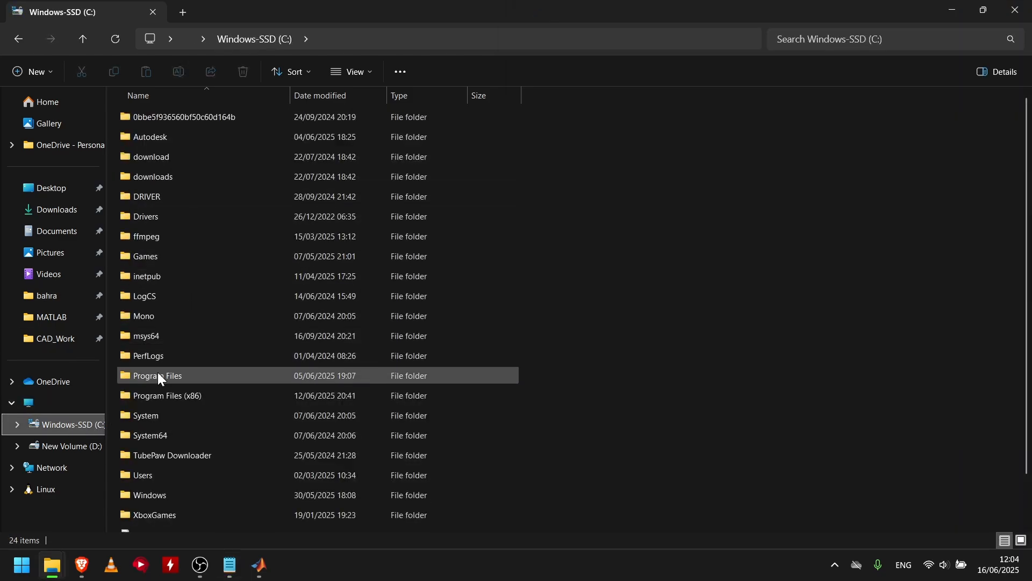
{"action": "double_click", "coordinate": [183, 376]}
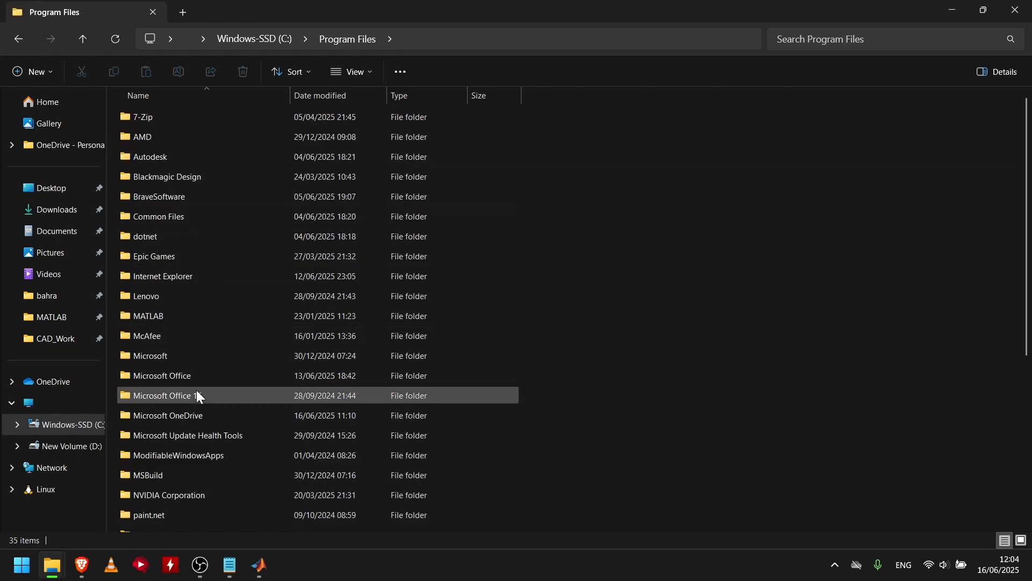
{"action": "scroll", "coordinate": [220, 366], "scroll_direction": "down", "scroll_amount": 2}
{"action": "double_click", "coordinate": [179, 424]}
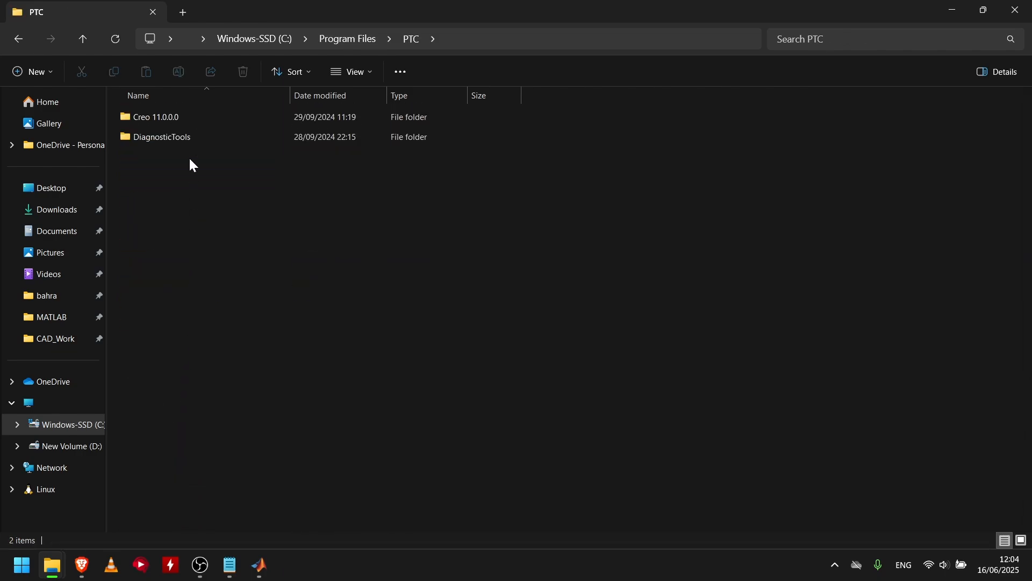
{"action": "double_click", "coordinate": [197, 118]}
{"action": "double_click", "coordinate": [198, 122]}
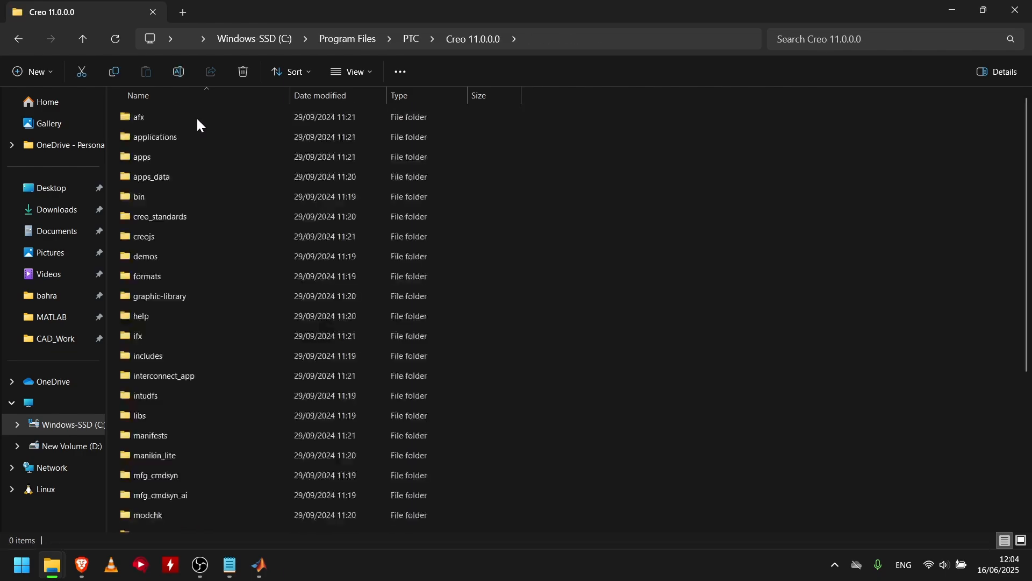
{"action": "key", "text": "alt+Tab"}
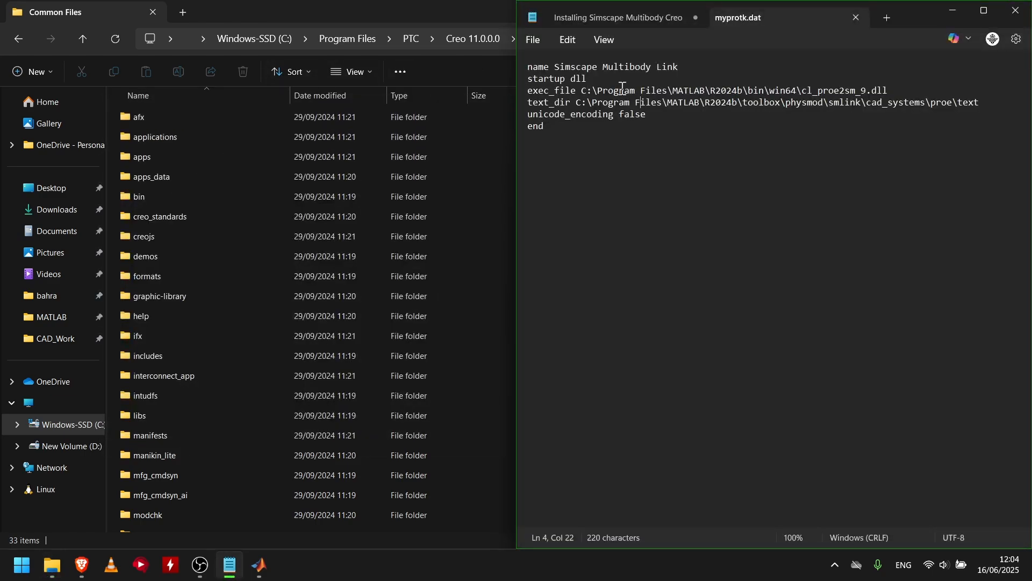
Step: Open the C:\Program Files\MATLAB\R2024b\bin\win64 folder, following the exec_file path in myprotk.dat
{"action": "left_click", "coordinate": [48, 426]}
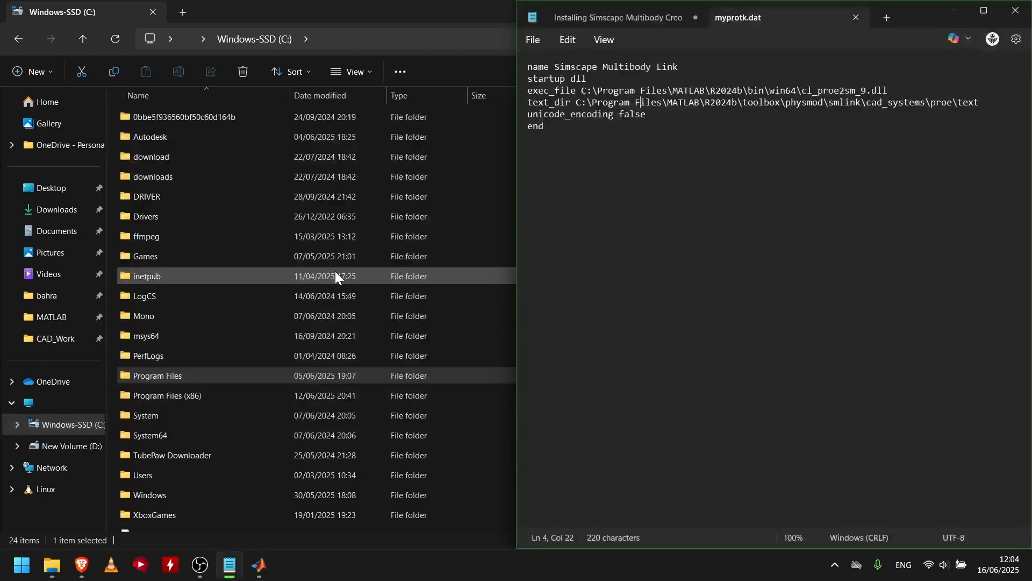
{"action": "double_click", "coordinate": [175, 375]}
{"action": "scroll", "coordinate": [163, 464], "scroll_direction": "down", "scroll_amount": 1}
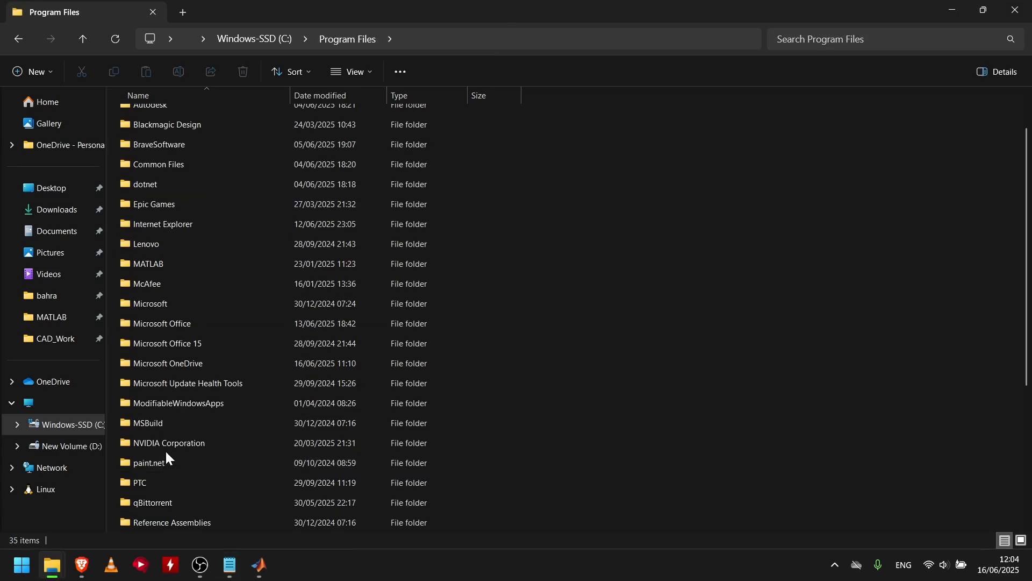
{"action": "scroll", "coordinate": [165, 446], "scroll_direction": "down", "scroll_amount": 1}
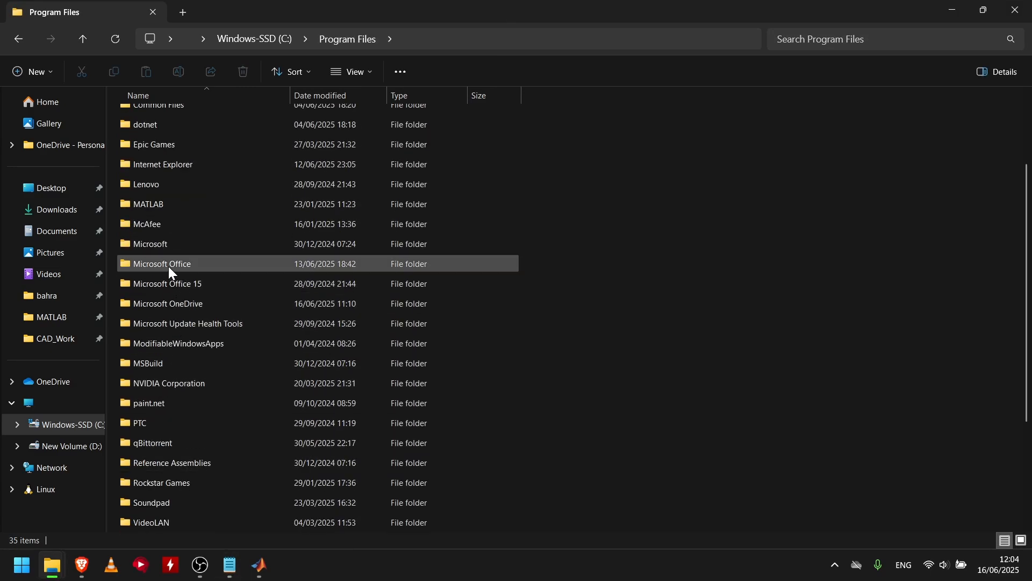
{"action": "double_click", "coordinate": [166, 204]}
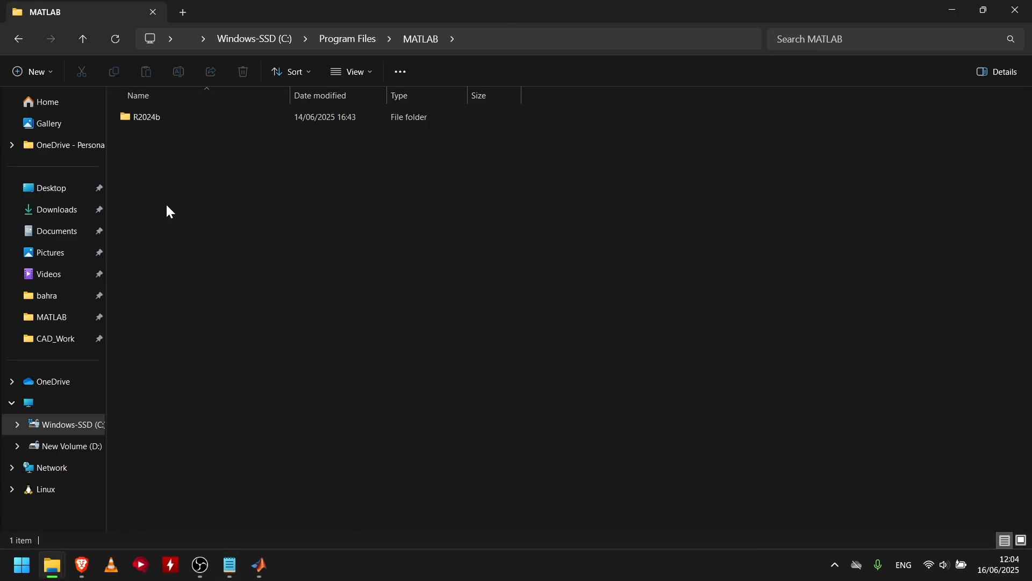
{"action": "double_click", "coordinate": [166, 118]}
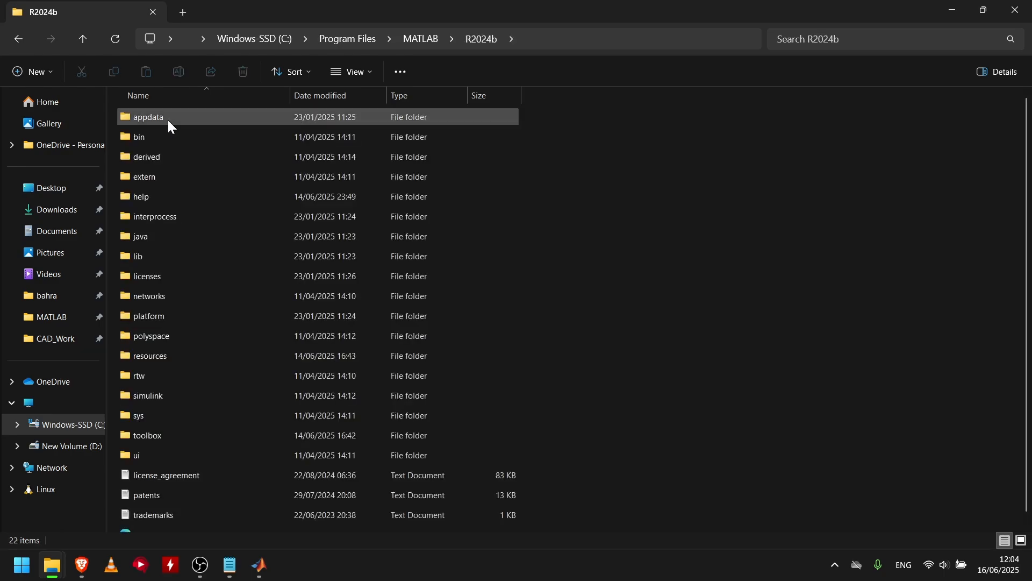
{"action": "key", "text": "alt+Tab"}
{"action": "left_click", "coordinate": [182, 136]}
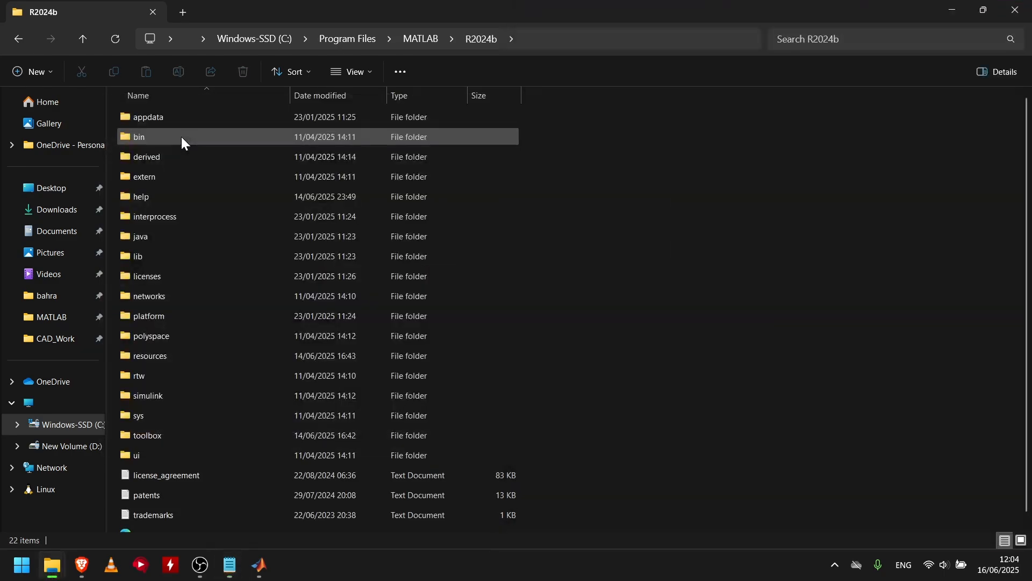
{"action": "double_click", "coordinate": [182, 137]}
{"action": "double_click", "coordinate": [182, 178]}
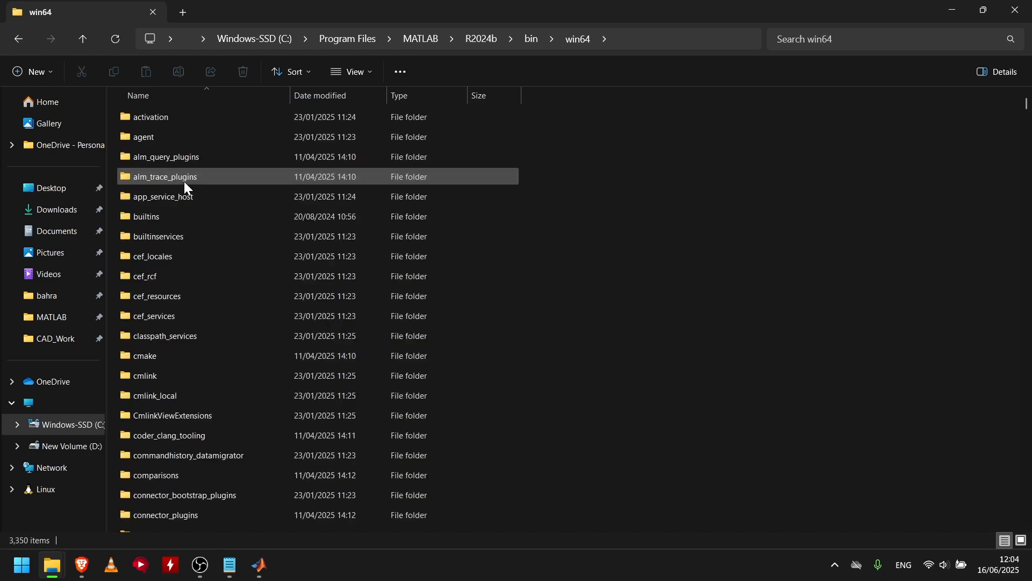
Step: Look through the win64 folder for the cl_proe2sm DLL files, checking the name against the exec_file line in myprotk.dat
{"action": "scroll", "coordinate": [185, 183], "scroll_direction": "down", "scroll_amount": 12}
{"action": "scroll", "coordinate": [189, 186], "scroll_direction": "down", "scroll_amount": 20}
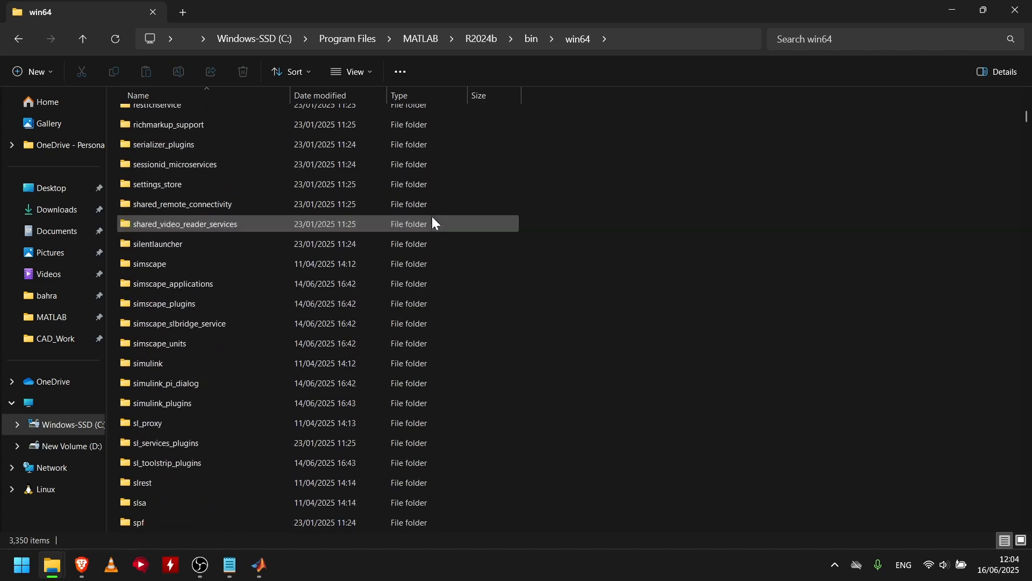
{"action": "key", "text": "alt+Tab"}
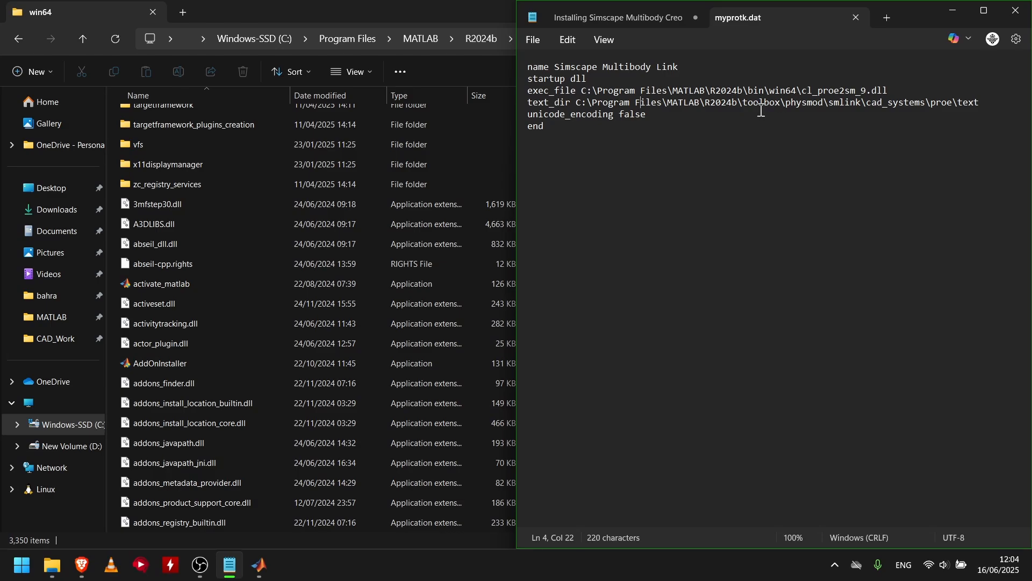
{"action": "key", "text": "alt+Tab"}
{"action": "scroll", "coordinate": [308, 272], "scroll_direction": "down", "scroll_amount": 9}
{"action": "key", "text": "alt+Tab"}
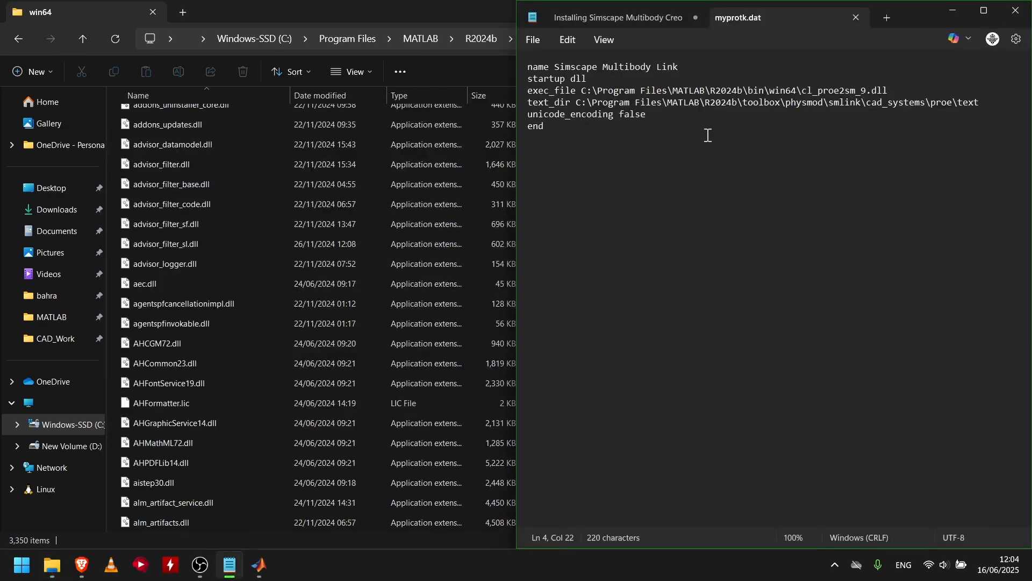
{"action": "key", "text": "alt+Tab"}
{"action": "scroll", "coordinate": [343, 297], "scroll_direction": "down", "scroll_amount": 15}
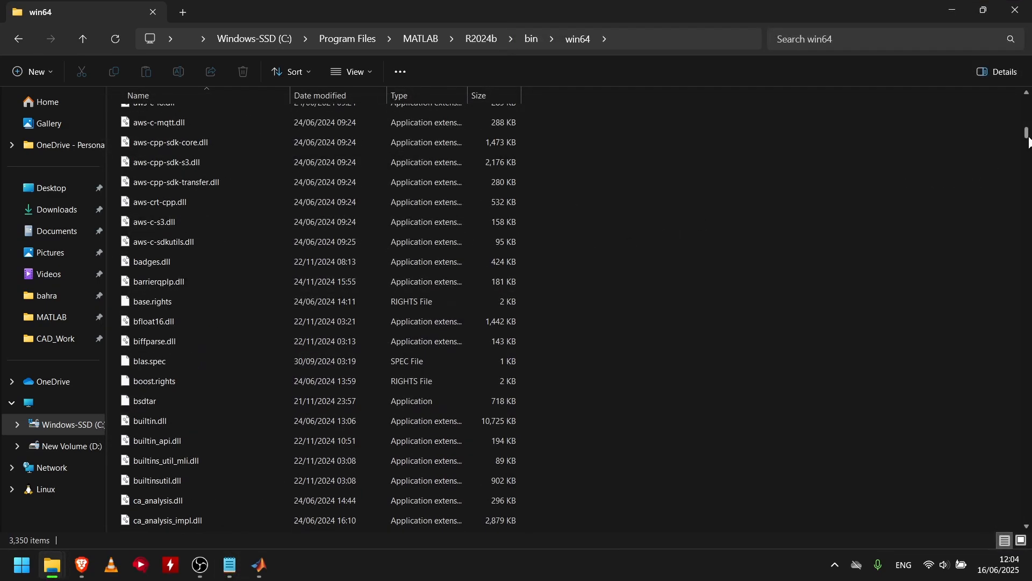
{"action": "left_click_drag", "start_coordinate": [1029, 141], "coordinate": [1029, 150]}
{"action": "scroll", "coordinate": [360, 214], "scroll_direction": "up", "scroll_amount": 15}
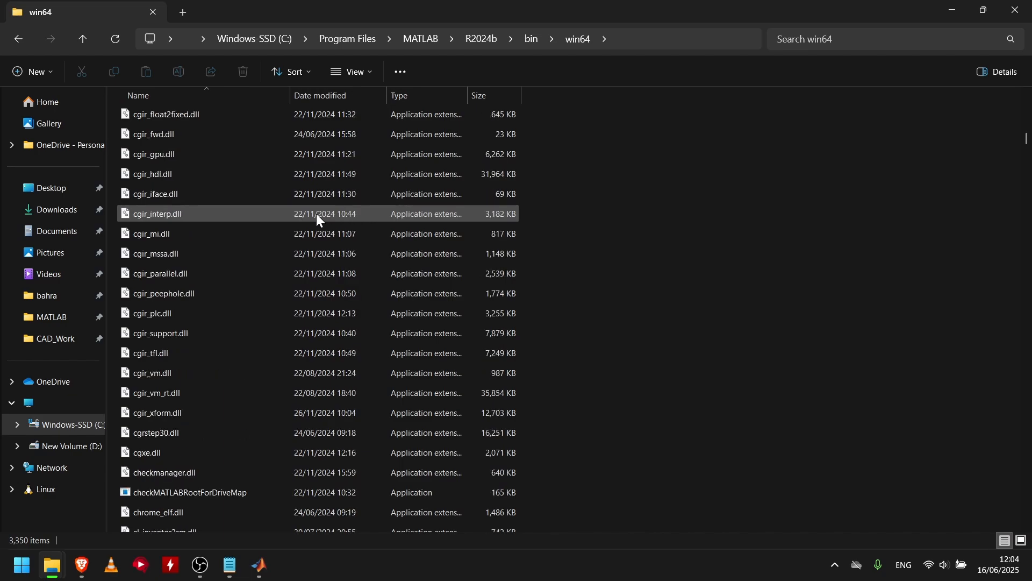
{"action": "scroll", "coordinate": [247, 188], "scroll_direction": "down", "scroll_amount": 15}
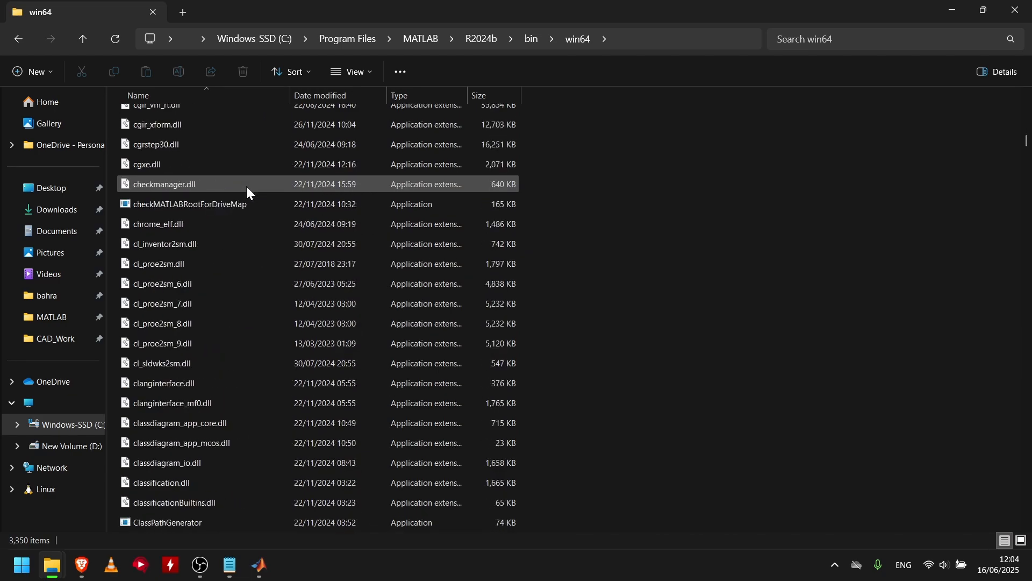
{"action": "scroll", "coordinate": [178, 177], "scroll_direction": "up", "scroll_amount": 2}
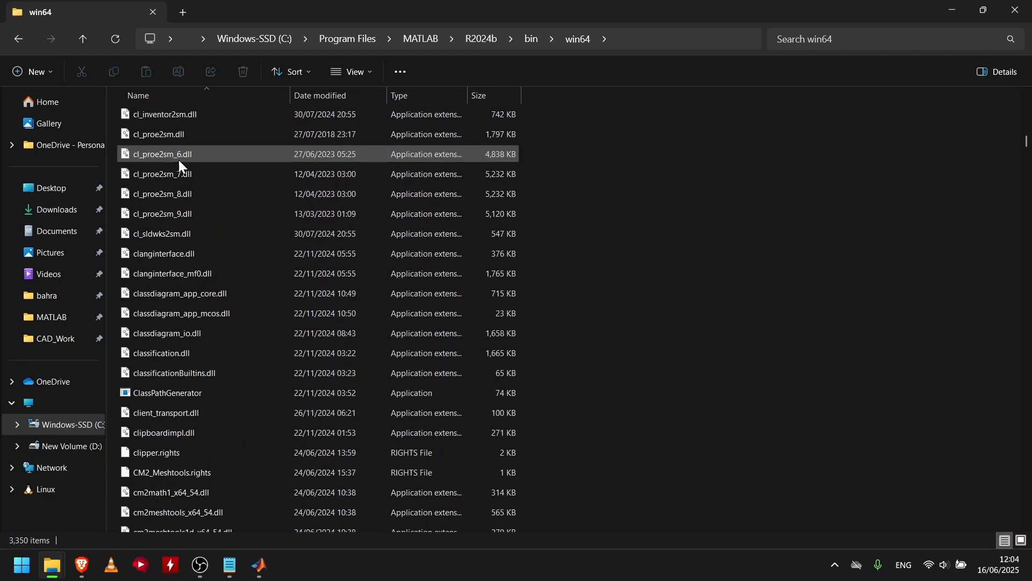
Step: Replace the folder part of the exec_file path in myprotk.dat with the copied win64 path C:\Program Files\MATLAB\R2024b\bin\win64
{"action": "left_click", "coordinate": [195, 214]}
{"action": "scroll", "coordinate": [199, 215], "scroll_direction": "up", "scroll_amount": 1}
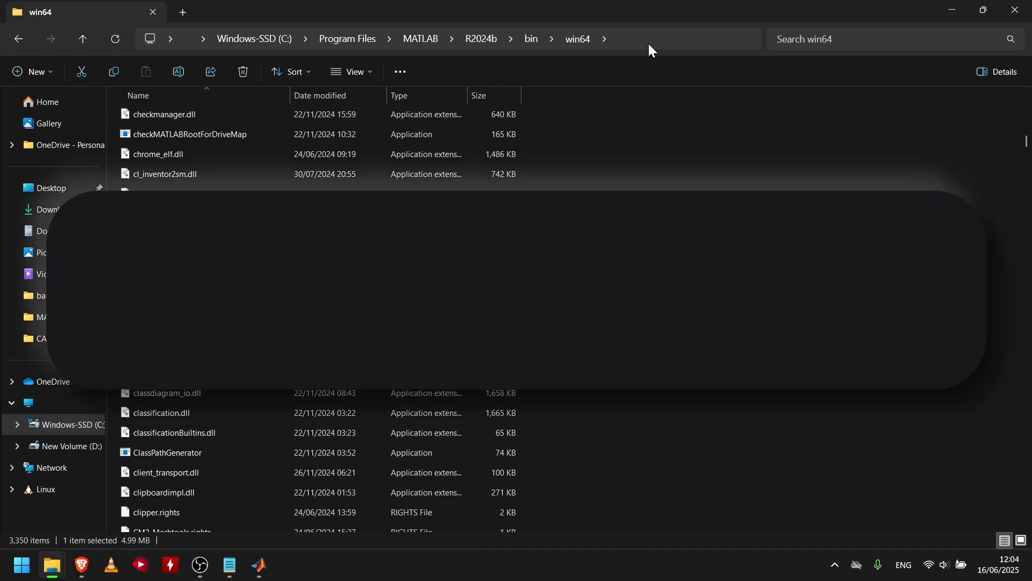
{"action": "left_click", "coordinate": [648, 42]}
{"action": "key", "text": "ctrl+c"}
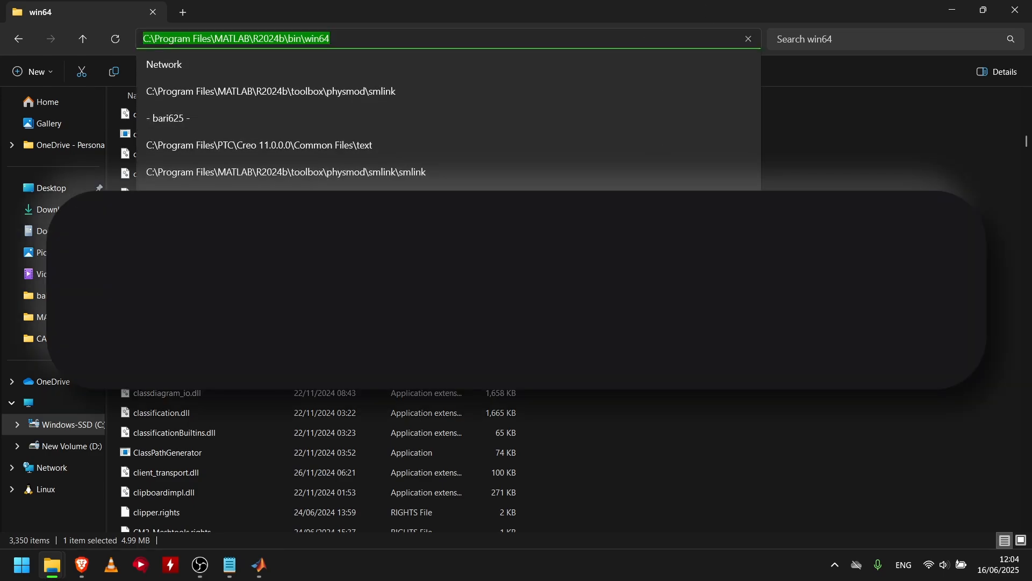
{"action": "key", "text": "alt+Tab"}
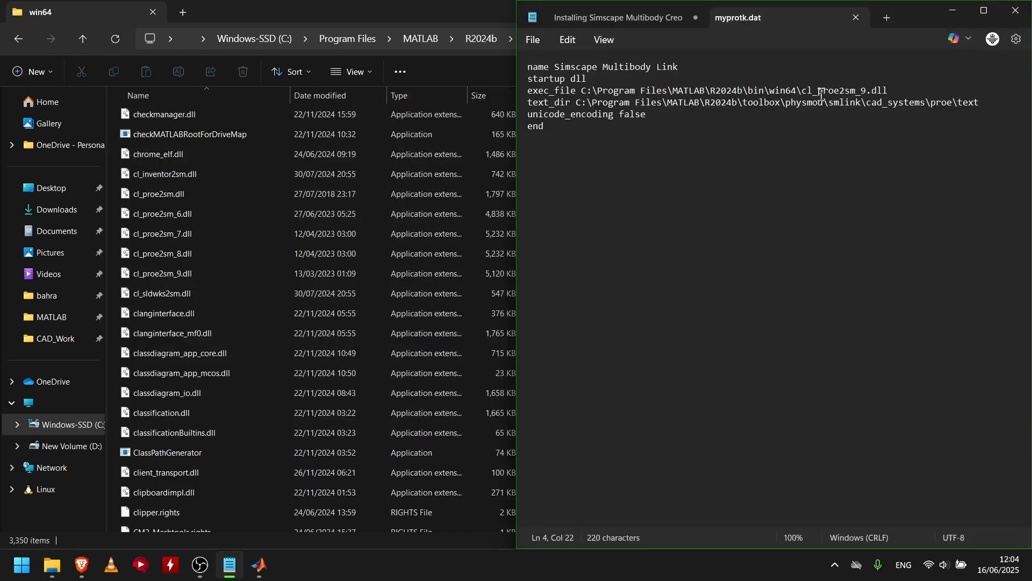
{"action": "left_click_drag", "start_coordinate": [796, 92], "coordinate": [581, 91]}
{"action": "key", "text": "ctrl+v"}
Step: Highlight the text_dir path in myprotk.dat to check it from the MATLAB root down to proe\text
{"action": "left_click", "coordinate": [729, 114]}
{"action": "left_click_drag", "start_coordinate": [575, 103], "coordinate": [979, 102]}
{"action": "left_click", "coordinate": [980, 103]}
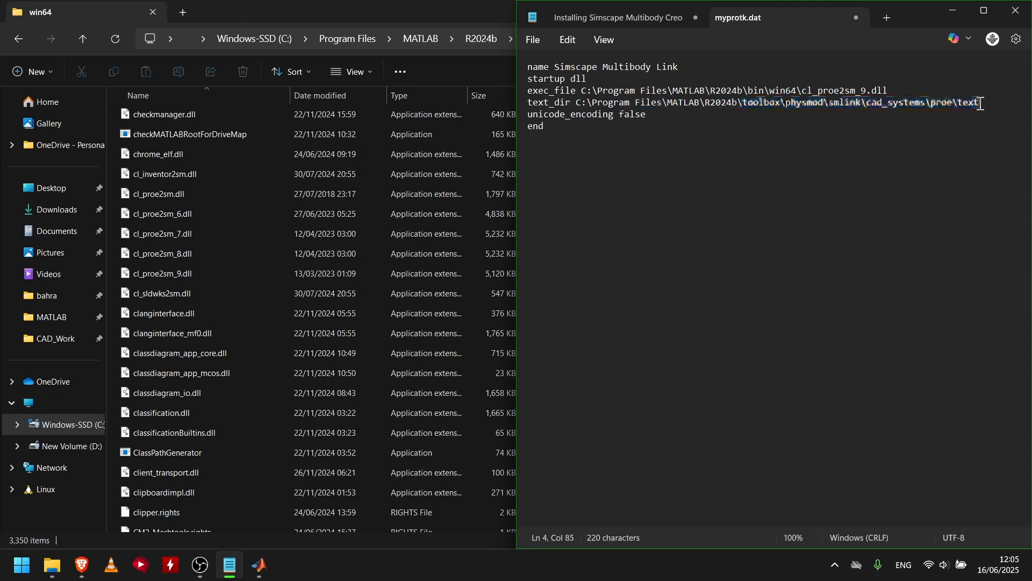
{"action": "left_click_drag", "start_coordinate": [577, 102], "coordinate": [984, 101]}
{"action": "left_click", "coordinate": [983, 102]}
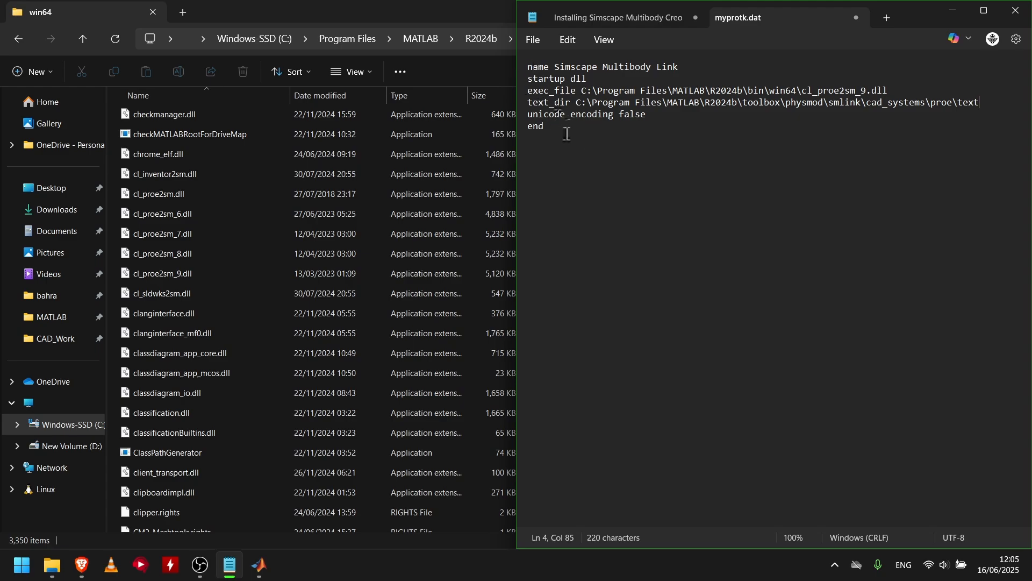
Step: Switch to the MathWorks help page in the browser and examine the example registry code above Update Configuration File
{"action": "left_click", "coordinate": [162, 273]}
{"action": "left_click", "coordinate": [83, 564]}
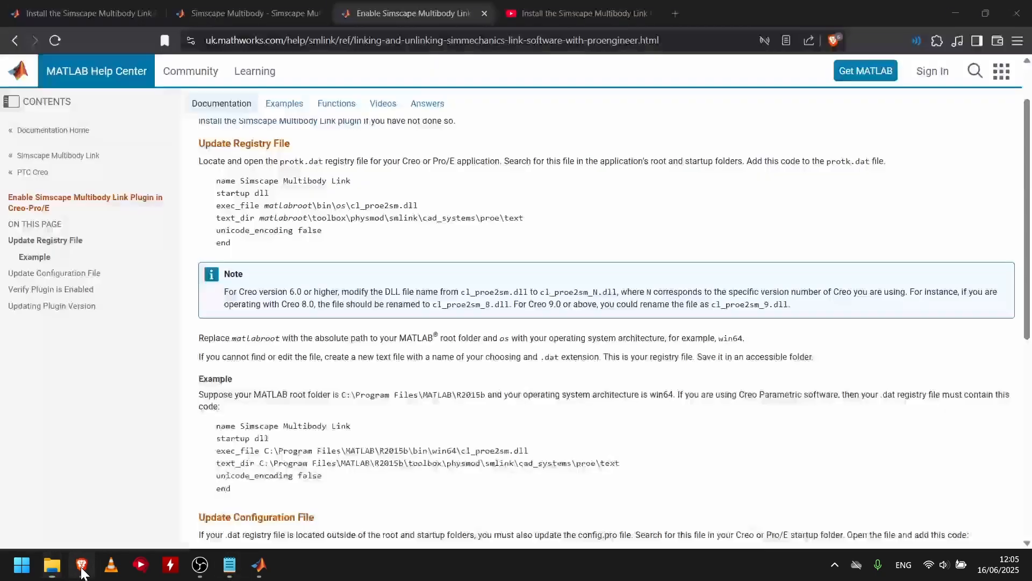
{"action": "scroll", "coordinate": [407, 243], "scroll_direction": "down", "scroll_amount": 5}
{"action": "left_click_drag", "start_coordinate": [220, 157], "coordinate": [327, 224]}
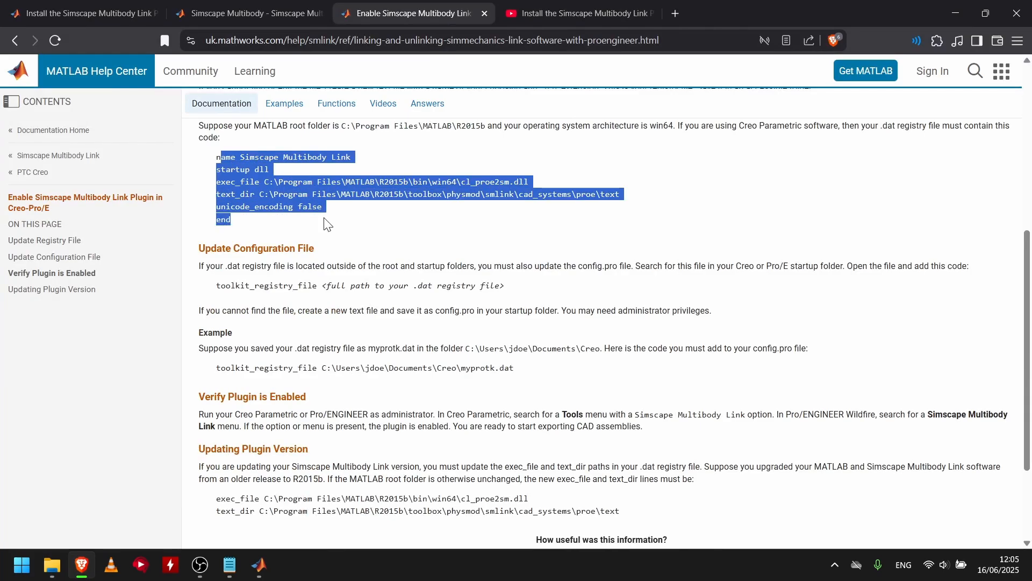
{"action": "left_click_drag", "start_coordinate": [240, 223], "coordinate": [290, 224]}
{"action": "left_click", "coordinate": [289, 223]}
{"action": "key", "text": "alt+Tab"}
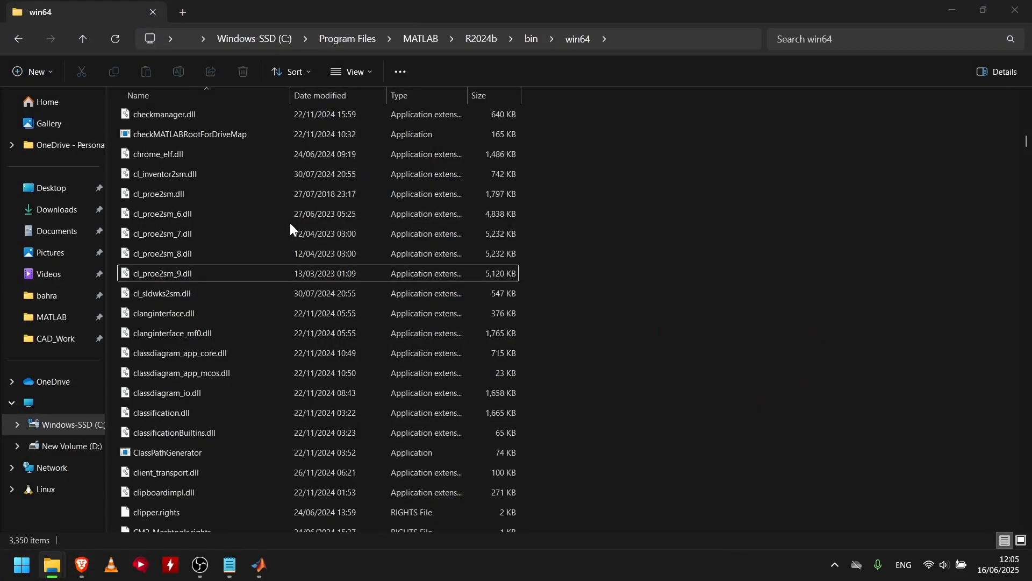
{"action": "key", "text": "alt+Tab"}
{"action": "key", "text": "alt+Tab"}
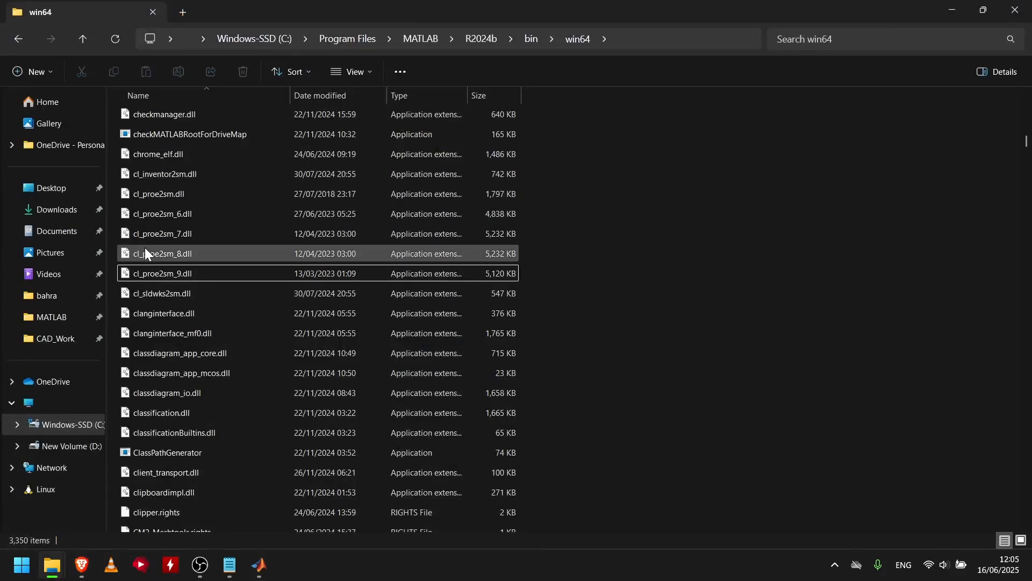
{"action": "key", "text": "alt+Tab"}
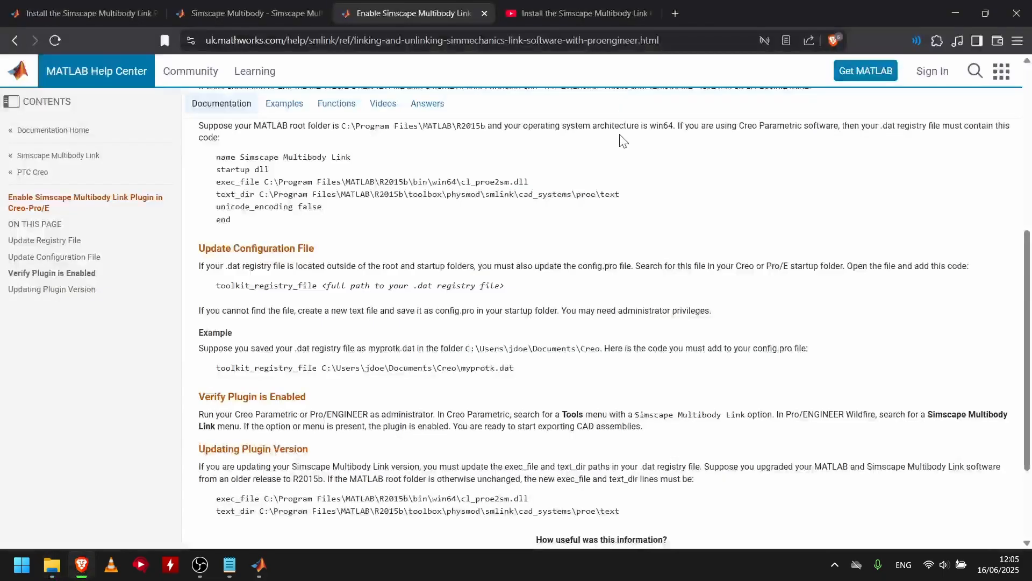
{"action": "key", "text": "alt+Tab"}
{"action": "left_click", "coordinate": [770, 224]}
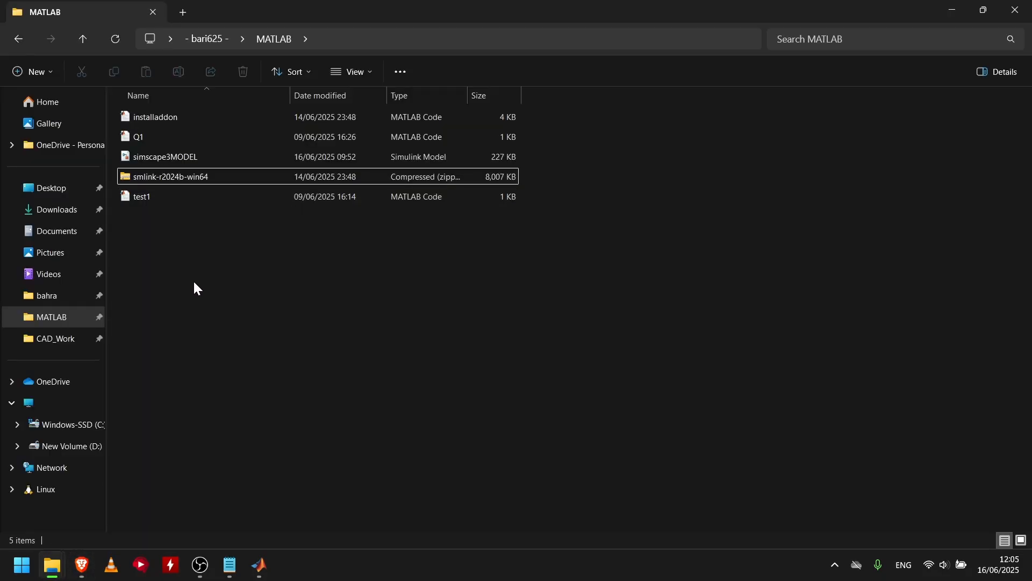
{"action": "key", "text": "alt+Tab"}
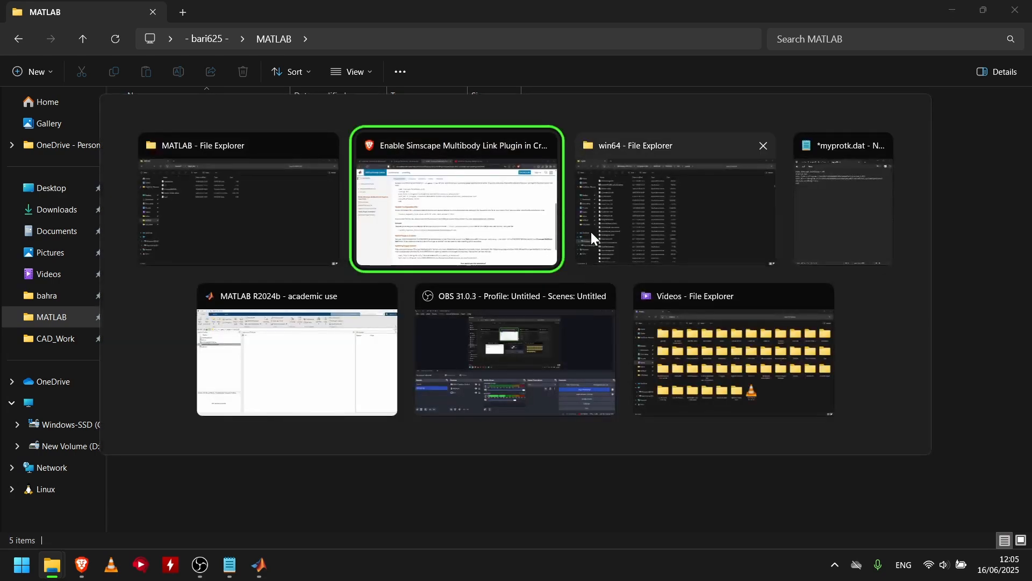
{"action": "left_click", "coordinate": [686, 214]}
{"action": "key", "text": "alt+d"}
{"action": "left_click", "coordinate": [820, 218]}
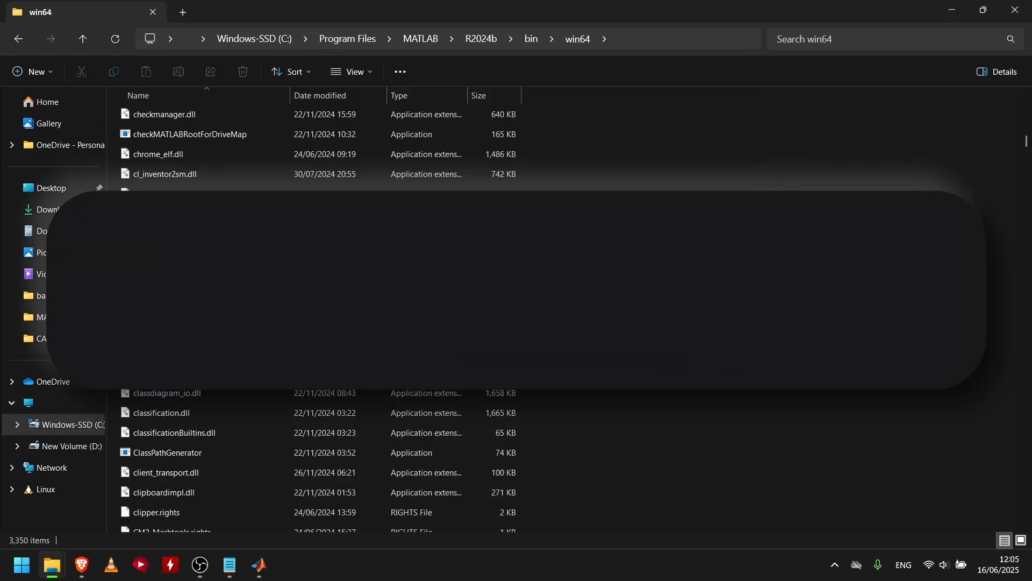
{"action": "key", "text": "alt+Tab"}
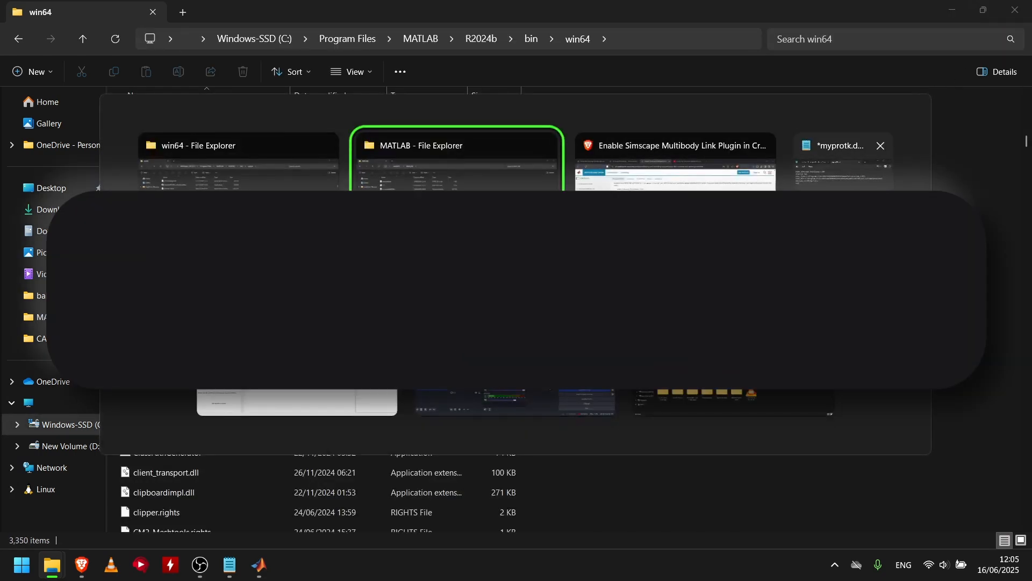
{"action": "left_click", "coordinate": [850, 174]}
{"action": "key", "text": "alt+Tab"}
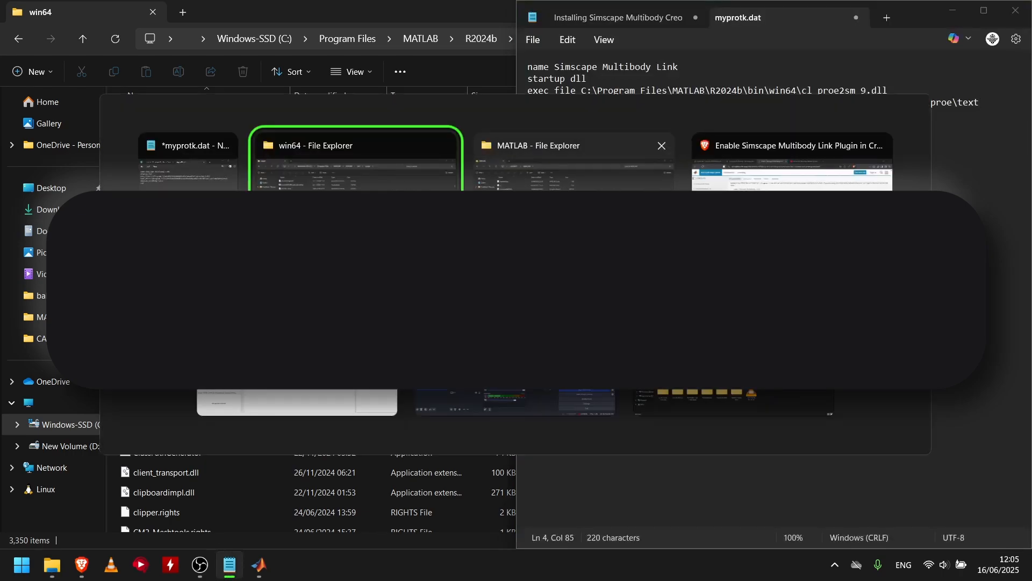
{"action": "left_click", "coordinate": [574, 226]}
{"action": "key", "text": "alt+d"}
Step: Return from the win64 folder to the CAD_Work folder in File Explorer and locate the myprotk file
{"action": "mouse_move", "coordinate": [52, 565]}
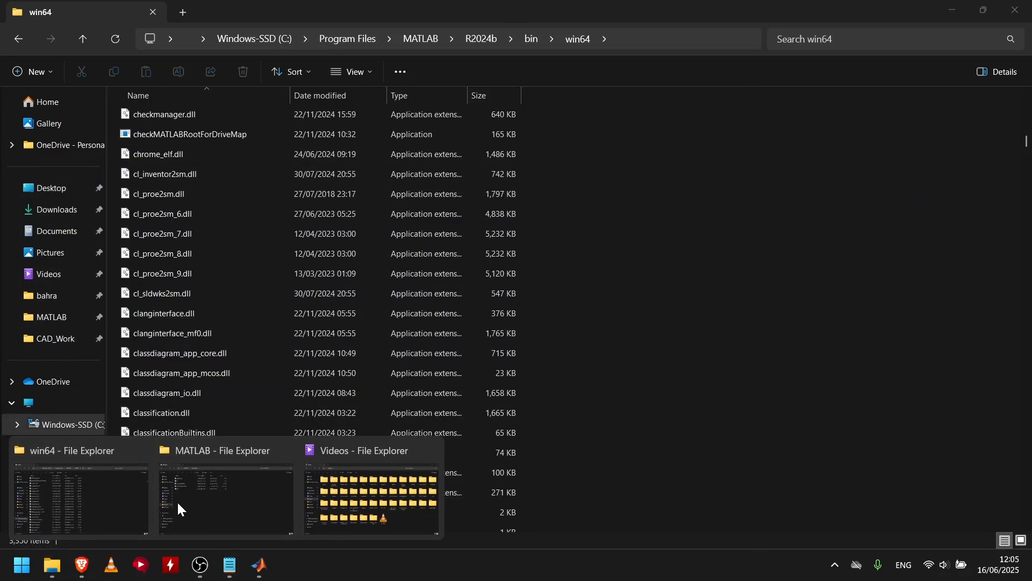
{"action": "left_click", "coordinate": [111, 506]}
{"action": "left_click", "coordinate": [19, 38]}
{"action": "left_click", "coordinate": [18, 39]}
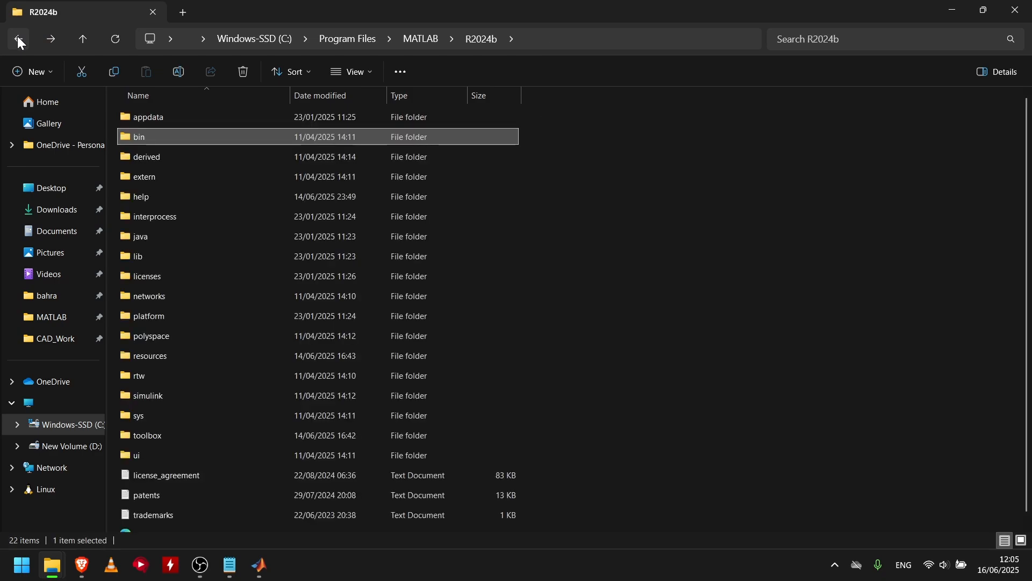
{"action": "left_click", "coordinate": [19, 39]}
{"action": "left_click", "coordinate": [19, 39]}
{"action": "left_click", "coordinate": [18, 39]}
{"action": "left_click", "coordinate": [19, 39]}
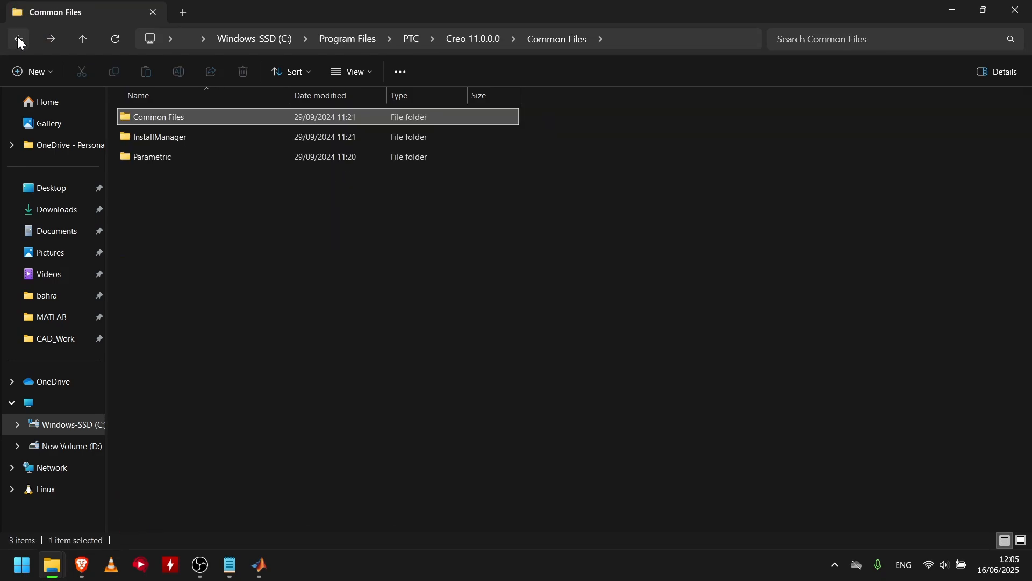
{"action": "left_click", "coordinate": [18, 39]}
{"action": "left_click", "coordinate": [19, 39]}
{"action": "left_click", "coordinate": [19, 39]}
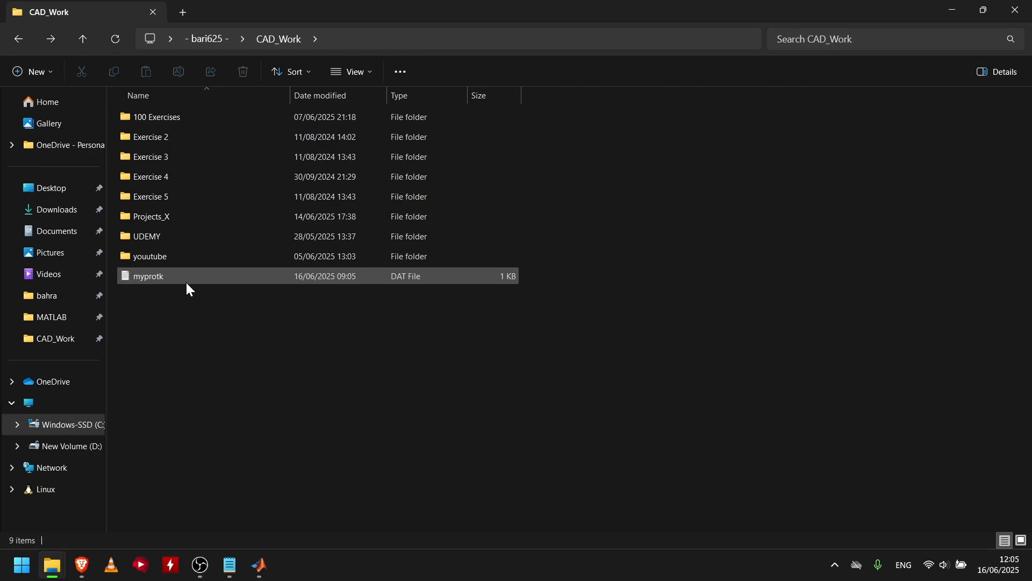
{"action": "left_click", "coordinate": [255, 342]}
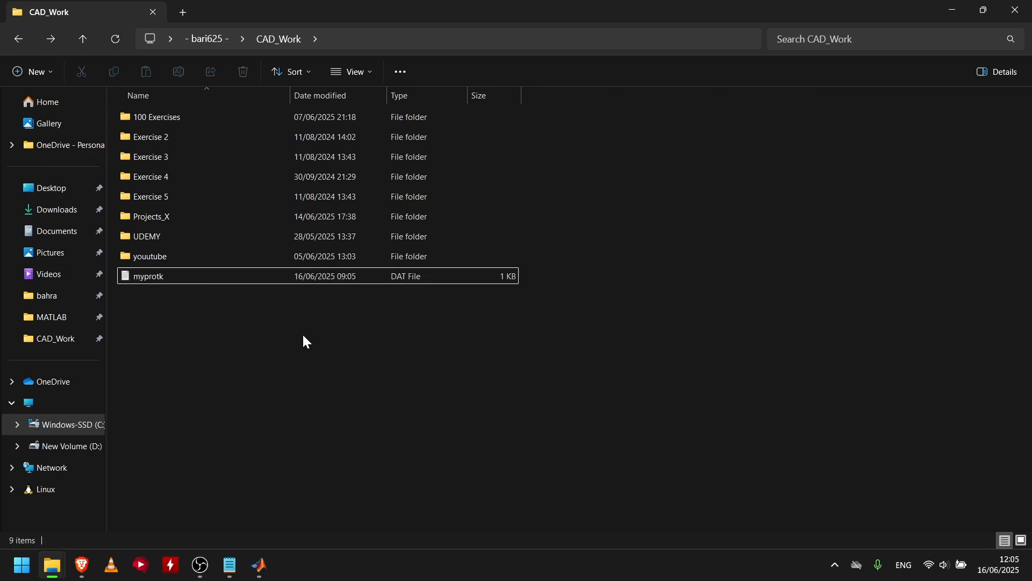
Step: Switch to the File Explorer window showing the MATLAB folder and open the Windows-SSD (C:) drive there
{"action": "key", "text": "alt+Tab"}
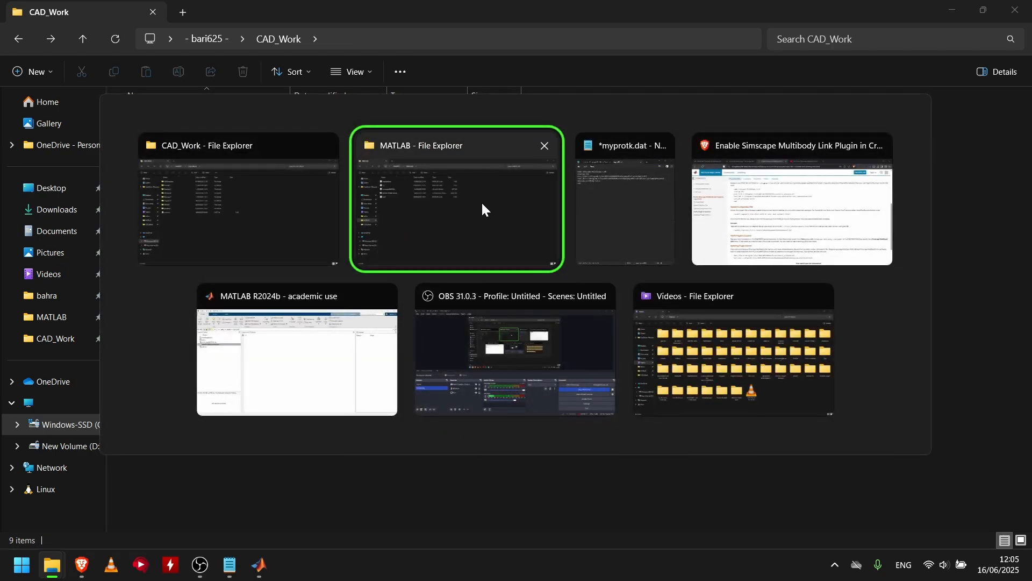
{"action": "left_click", "coordinate": [481, 202]}
{"action": "key", "text": "Escape"}
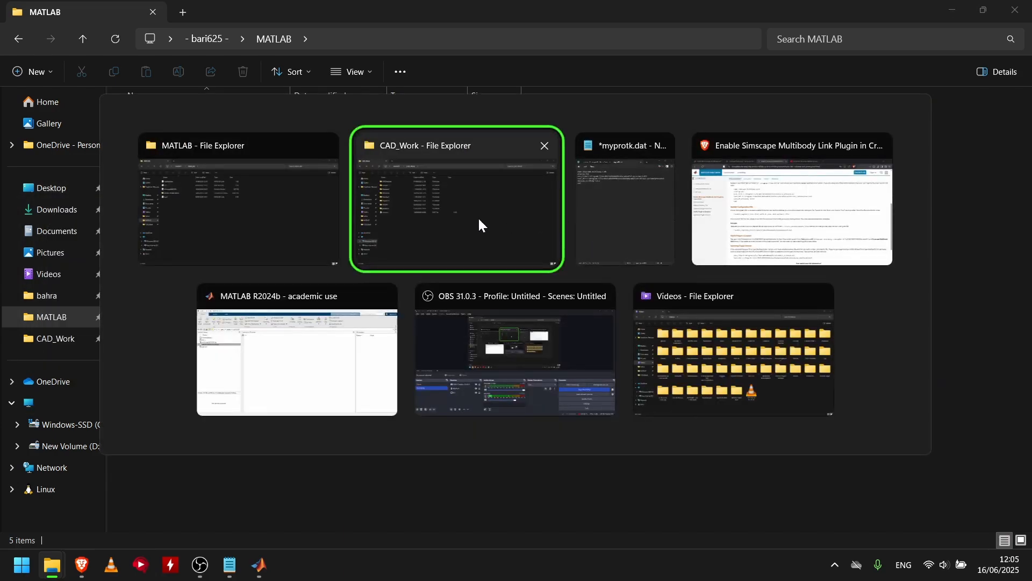
{"action": "left_click", "coordinate": [651, 223]}
{"action": "key", "text": "alt+Tab"}
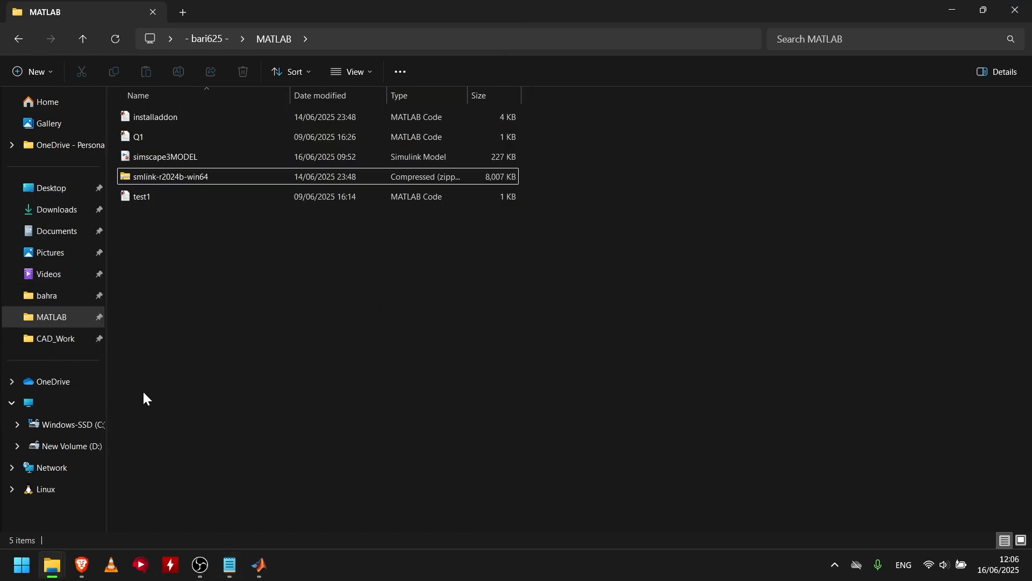
{"action": "left_click", "coordinate": [59, 433]}
{"action": "scroll", "coordinate": [201, 295], "scroll_direction": "down", "scroll_amount": 1}
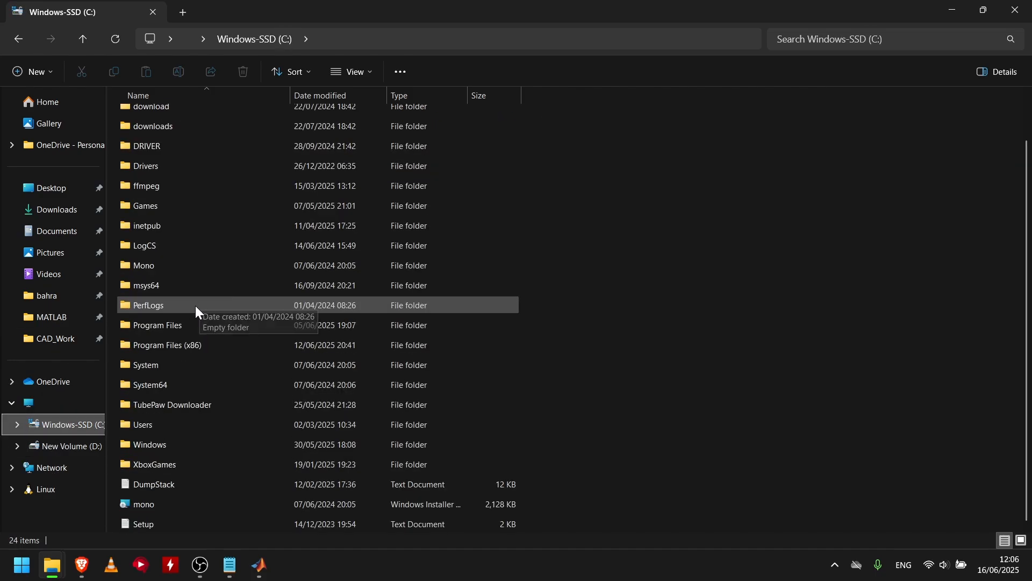
Step: Open the Common Files folder of the Creo 11.0.0.0 installation under C:\Program Files\PTC
{"action": "left_click", "coordinate": [179, 325]}
{"action": "double_click", "coordinate": [179, 324]}
{"action": "scroll", "coordinate": [173, 290], "scroll_direction": "down", "scroll_amount": 2}
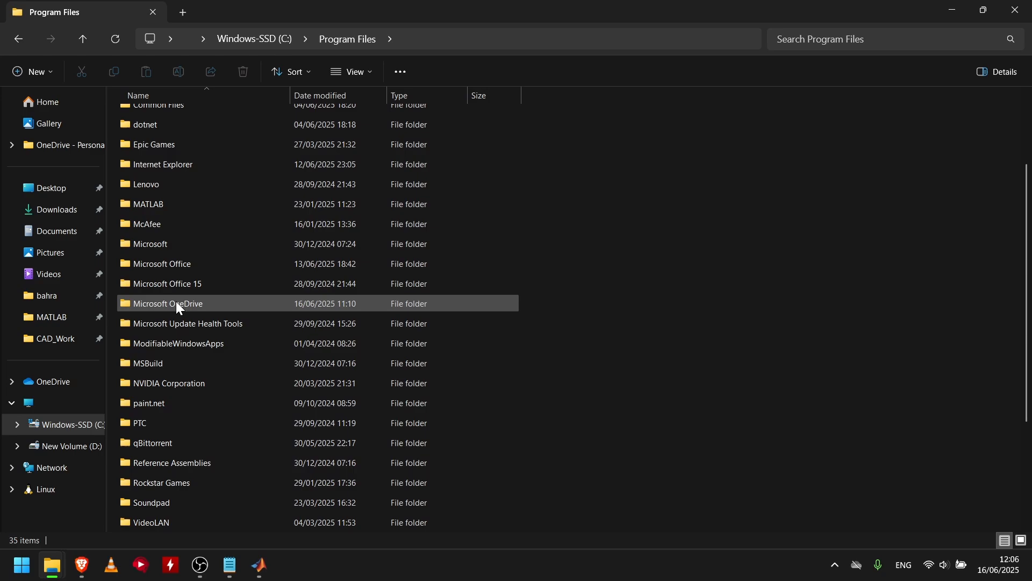
{"action": "left_click", "coordinate": [179, 423]}
{"action": "double_click", "coordinate": [179, 422]}
{"action": "double_click", "coordinate": [189, 118]}
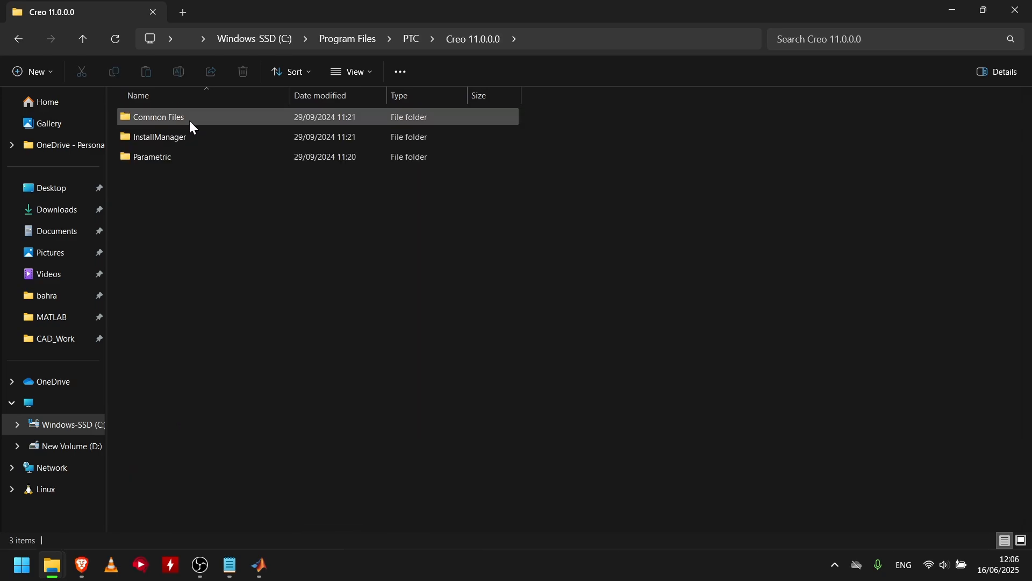
{"action": "double_click", "coordinate": [190, 120]}
Step: Look through Creo's Common Files folder and open its text subfolder
{"action": "scroll", "coordinate": [248, 365], "scroll_direction": "down", "scroll_amount": 3}
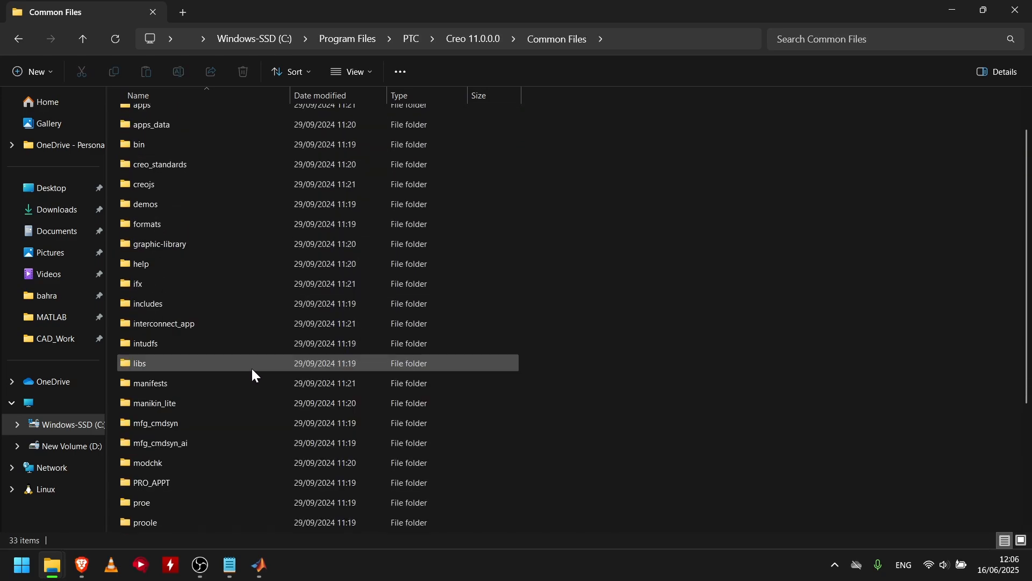
{"action": "scroll", "coordinate": [240, 364], "scroll_direction": "down", "scroll_amount": 1}
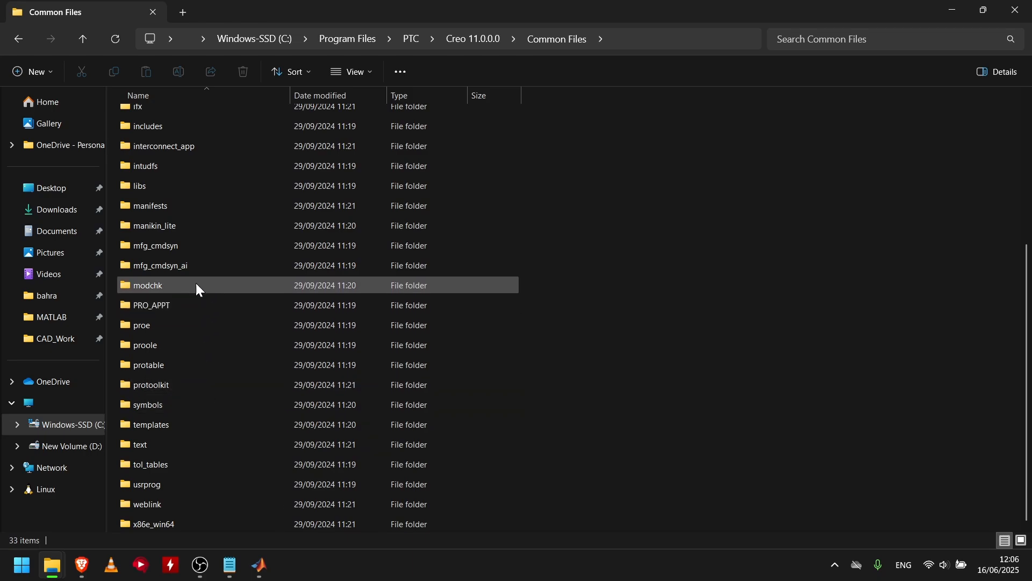
{"action": "scroll", "coordinate": [544, 282], "scroll_direction": "up", "scroll_amount": 4}
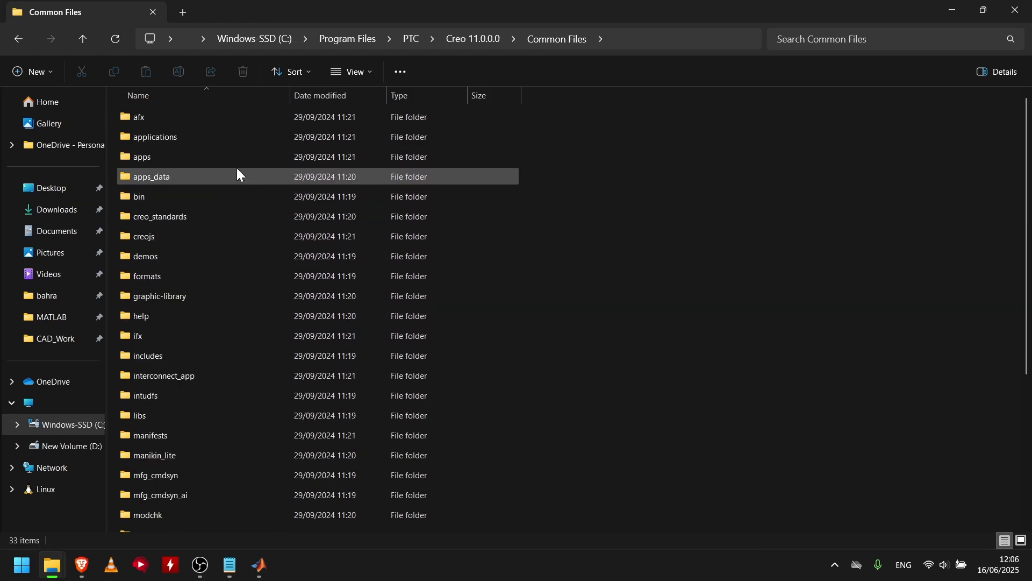
{"action": "left_click", "coordinate": [182, 137]}
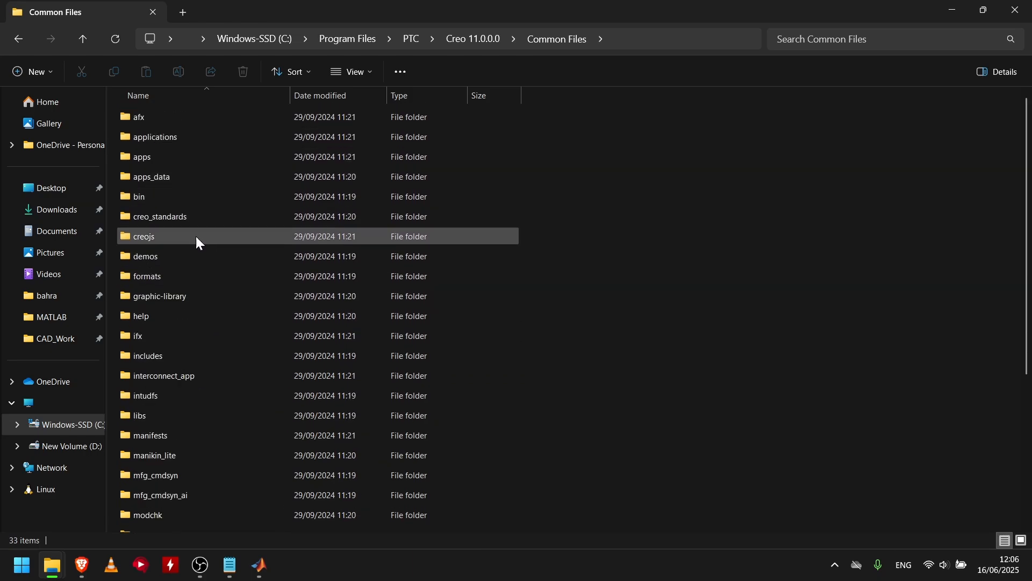
{"action": "scroll", "coordinate": [195, 269], "scroll_direction": "down", "scroll_amount": 3}
{"action": "scroll", "coordinate": [182, 482], "scroll_direction": "down", "scroll_amount": 1}
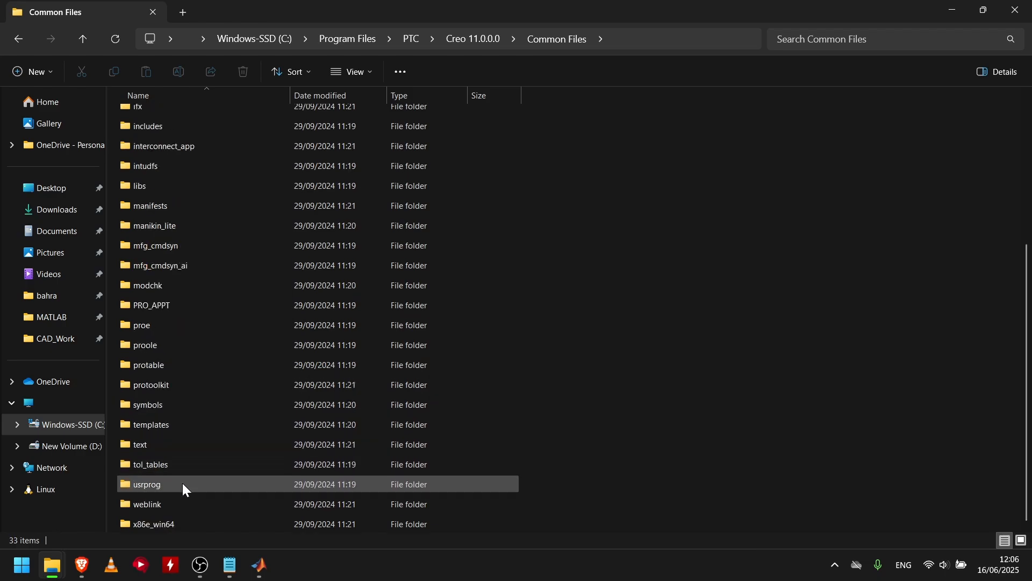
{"action": "double_click", "coordinate": [170, 448]}
Step: Find and select the config PRO file in the text folder of Creo's Common Files
{"action": "scroll", "coordinate": [188, 275], "scroll_direction": "down", "scroll_amount": 13}
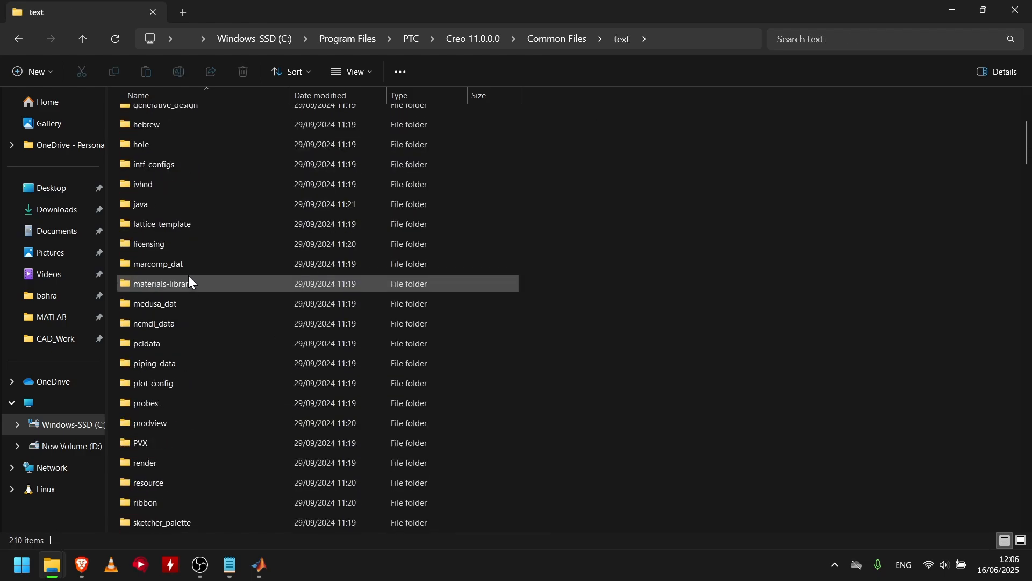
{"action": "scroll", "coordinate": [202, 269], "scroll_direction": "down", "scroll_amount": 20}
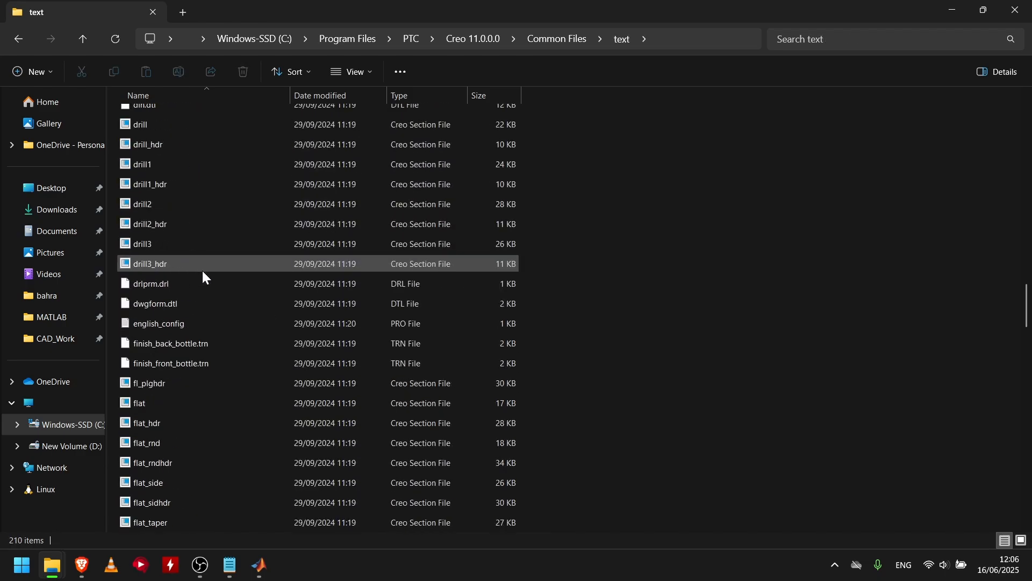
{"action": "scroll", "coordinate": [203, 272], "scroll_direction": "down", "scroll_amount": 10}
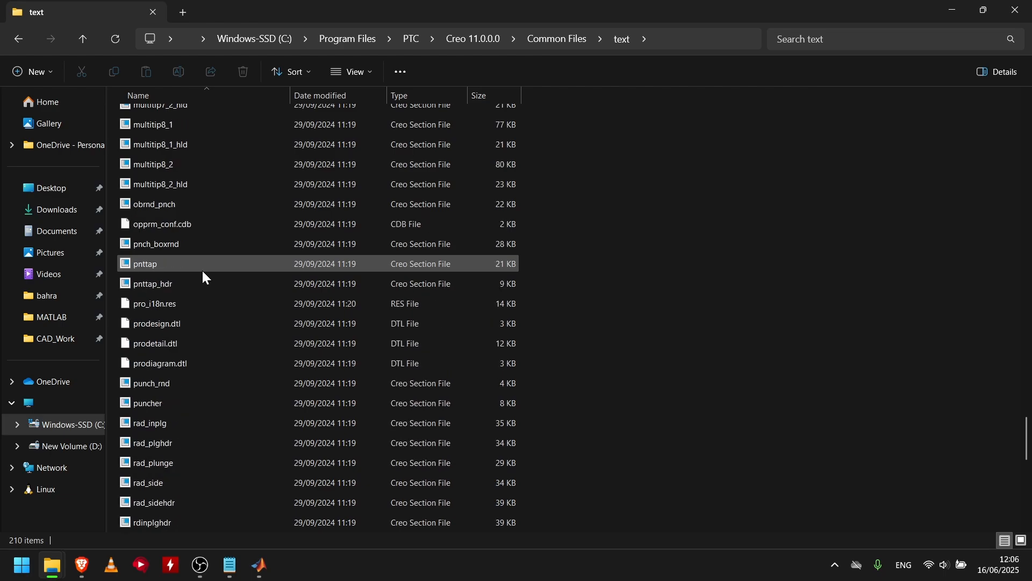
{"action": "scroll", "coordinate": [203, 272], "scroll_direction": "up", "scroll_amount": 13}
{"action": "scroll", "coordinate": [202, 270], "scroll_direction": "up", "scroll_amount": 10}
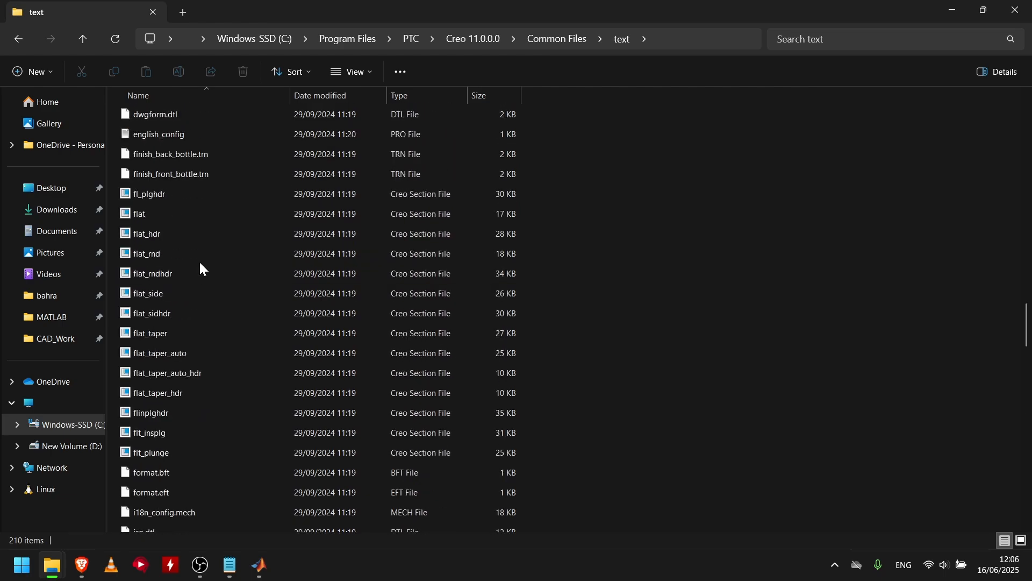
{"action": "scroll", "coordinate": [192, 237], "scroll_direction": "up", "scroll_amount": 5}
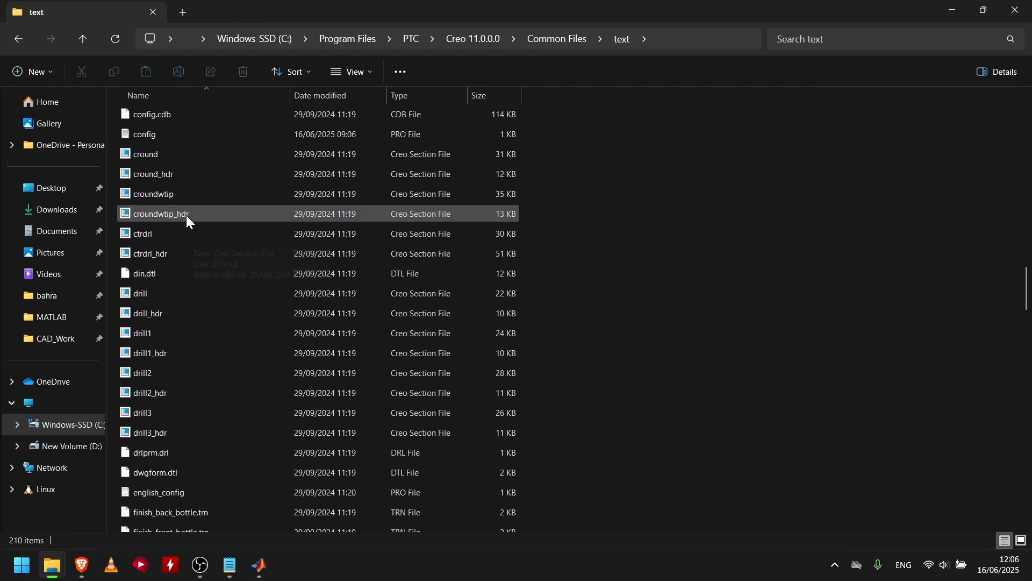
{"action": "left_click", "coordinate": [167, 257]}
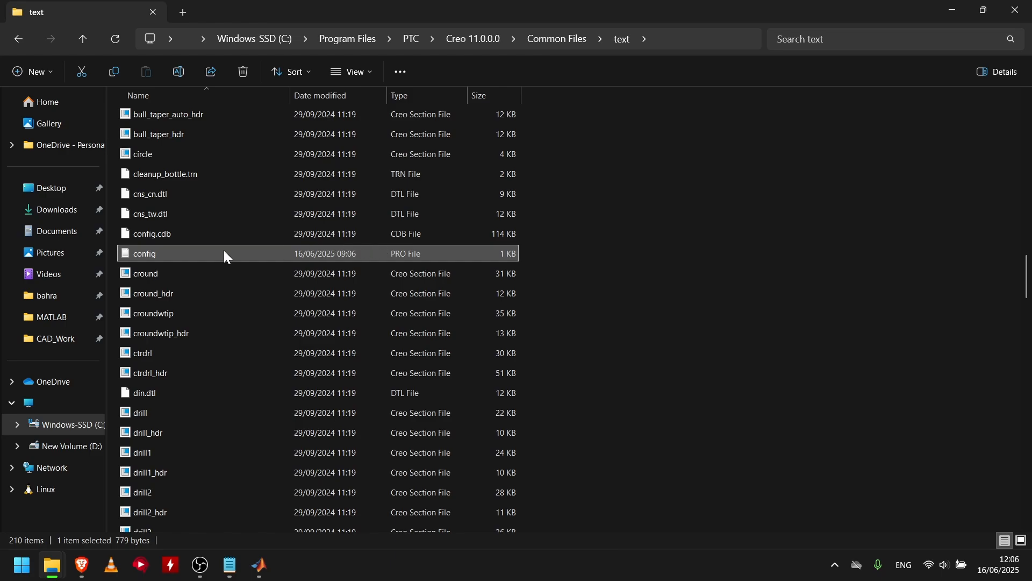
Step: Show the text folder's full path, and bring up config.pro in Notepad
{"action": "left_click", "coordinate": [682, 42]}
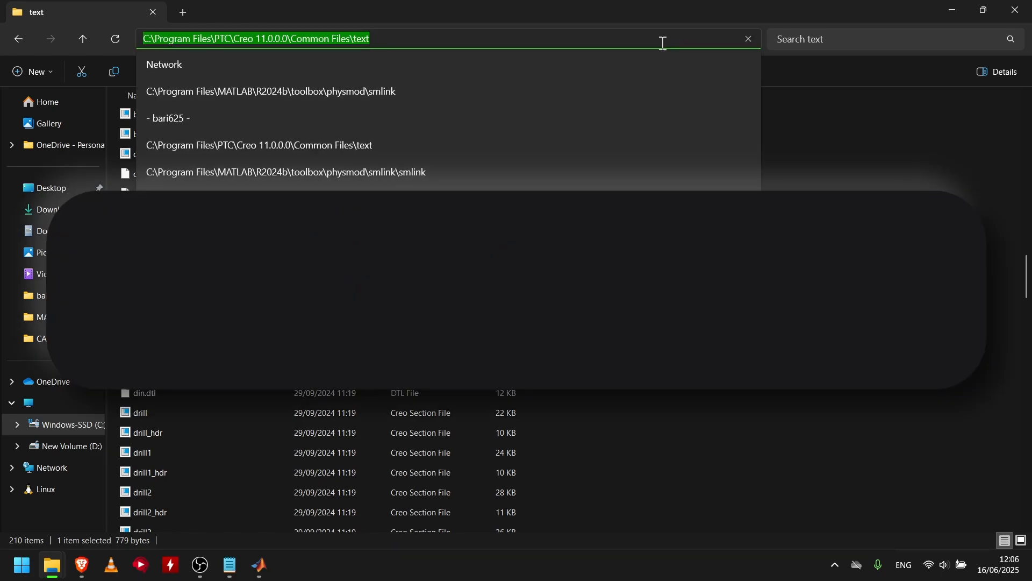
{"action": "key", "text": "Return"}
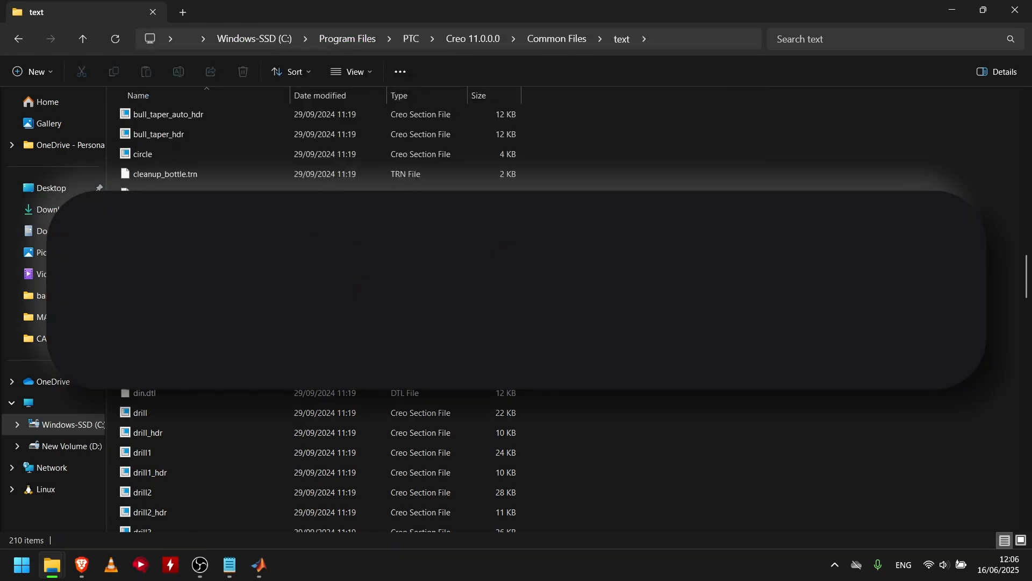
{"action": "left_click", "coordinate": [673, 39]}
{"action": "key", "text": "Return"}
{"action": "key", "text": "alt+Tab"}
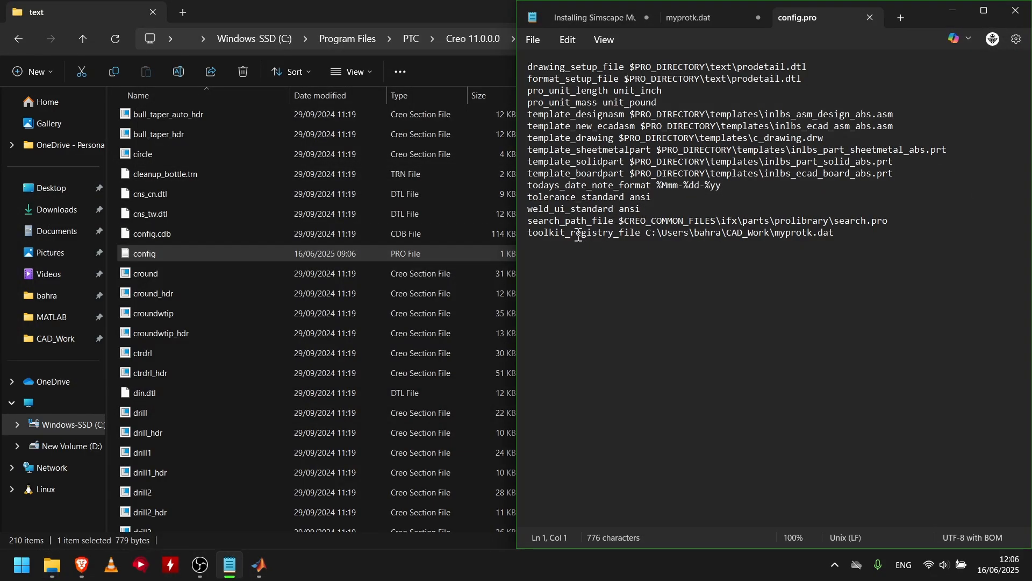
Step: Examine the toolkit_registry_file line in config.pro and its full path to myprotk.dat
{"action": "left_click_drag", "start_coordinate": [531, 233], "coordinate": [841, 233]}
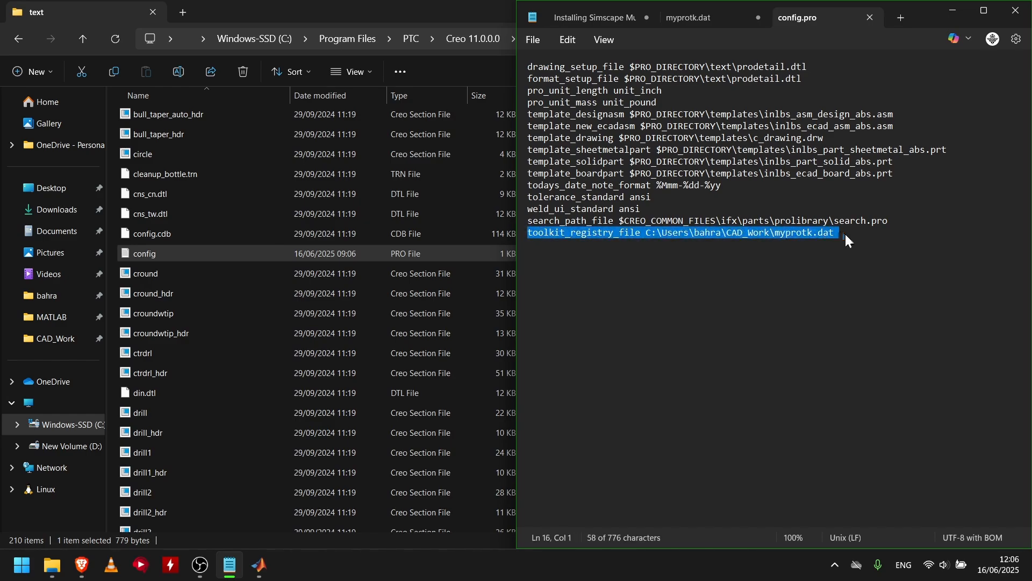
{"action": "mouse_move", "coordinate": [839, 233]}
{"action": "left_mouse_down"}
{"action": "mouse_move", "coordinate": [527, 232]}
{"action": "mouse_move", "coordinate": [833, 232]}
{"action": "left_mouse_up"}
{"action": "left_click", "coordinate": [834, 233]}
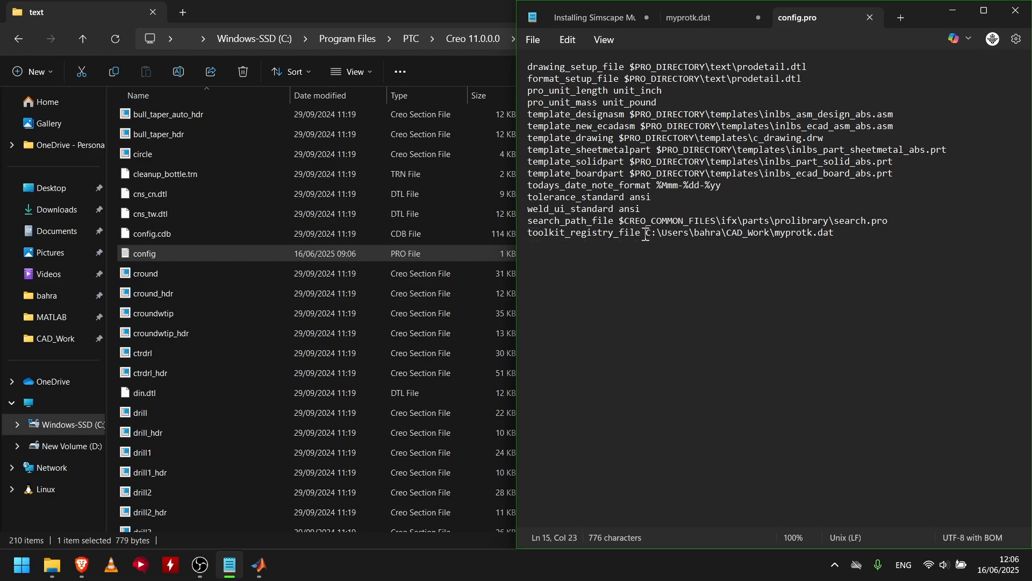
{"action": "left_click_drag", "start_coordinate": [647, 235], "coordinate": [836, 236]}
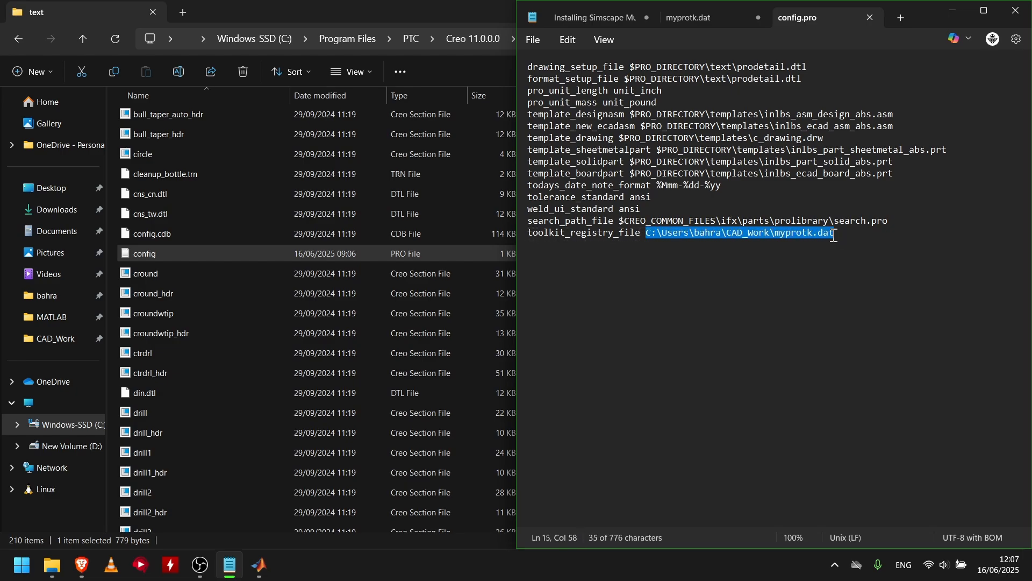
{"action": "left_click", "coordinate": [833, 236]}
{"action": "left_click_drag", "start_coordinate": [647, 235], "coordinate": [826, 237]}
{"action": "double_click", "coordinate": [438, 10]}
{"action": "key", "text": "alt+Tab"}
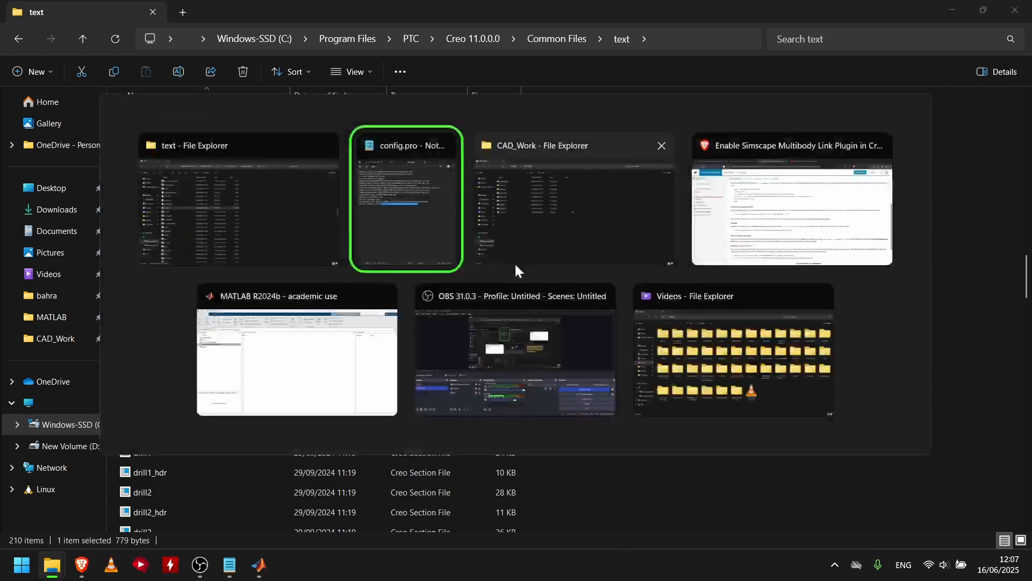
{"action": "left_click", "coordinate": [214, 193]}
{"action": "key", "text": "alt+Tab"}
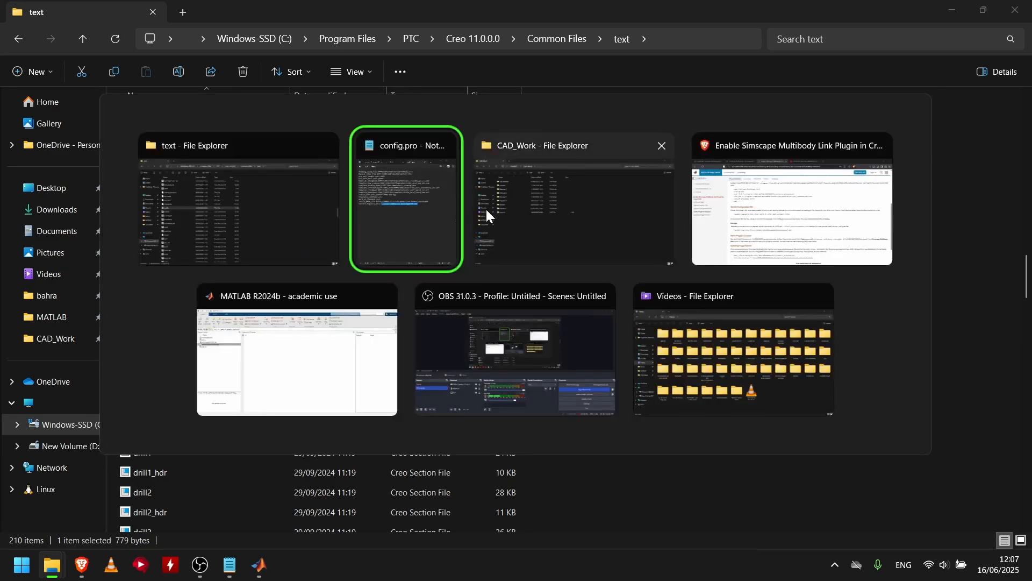
{"action": "key", "text": "Escape"}
{"action": "key", "text": "alt+d"}
{"action": "key", "text": "Escape"}
{"action": "key", "text": "alt+Tab"}
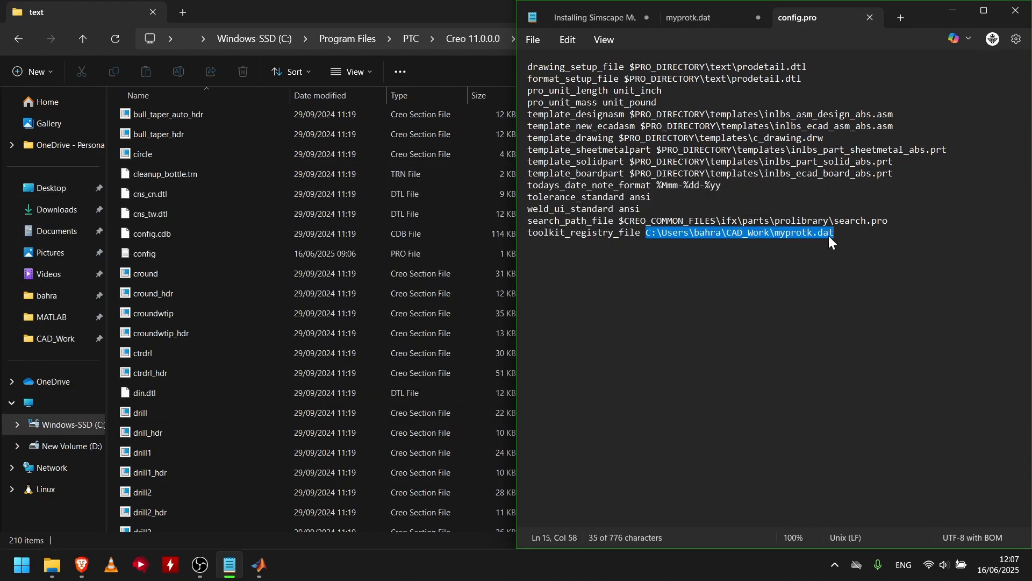
Step: Switch to the Brave browser and review the toolkit_registry_file example for config.pro on the MathWorks help page
{"action": "key", "text": "alt+Tab"}
{"action": "key", "text": "Tab"}
{"action": "key", "text": "Tab"}
{"action": "scroll", "coordinate": [220, 240], "scroll_direction": "down", "scroll_amount": 3}
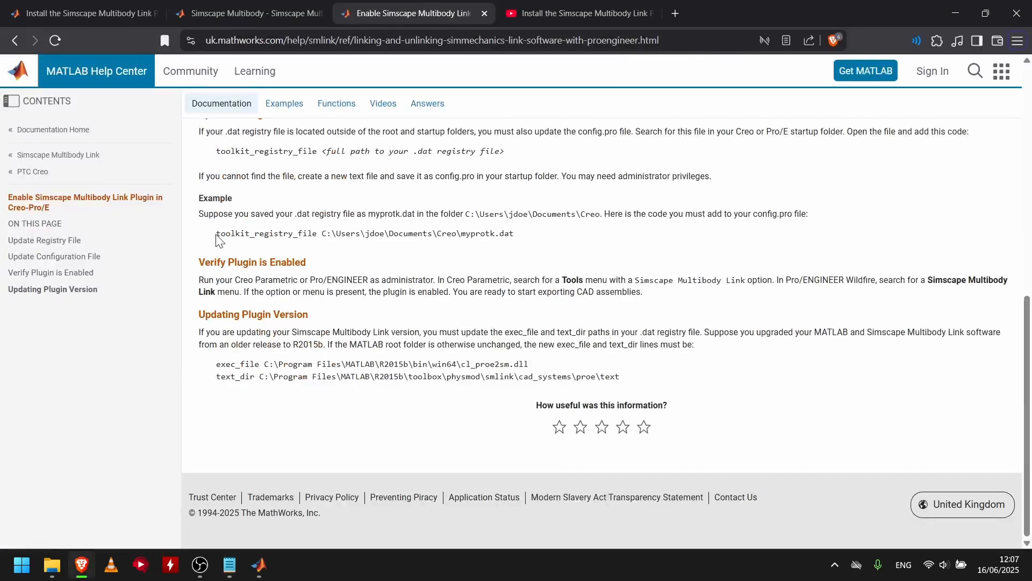
{"action": "left_click_drag", "start_coordinate": [217, 234], "coordinate": [543, 239]}
{"action": "left_click", "coordinate": [544, 239]}
{"action": "scroll", "coordinate": [545, 237], "scroll_direction": "up", "scroll_amount": 3}
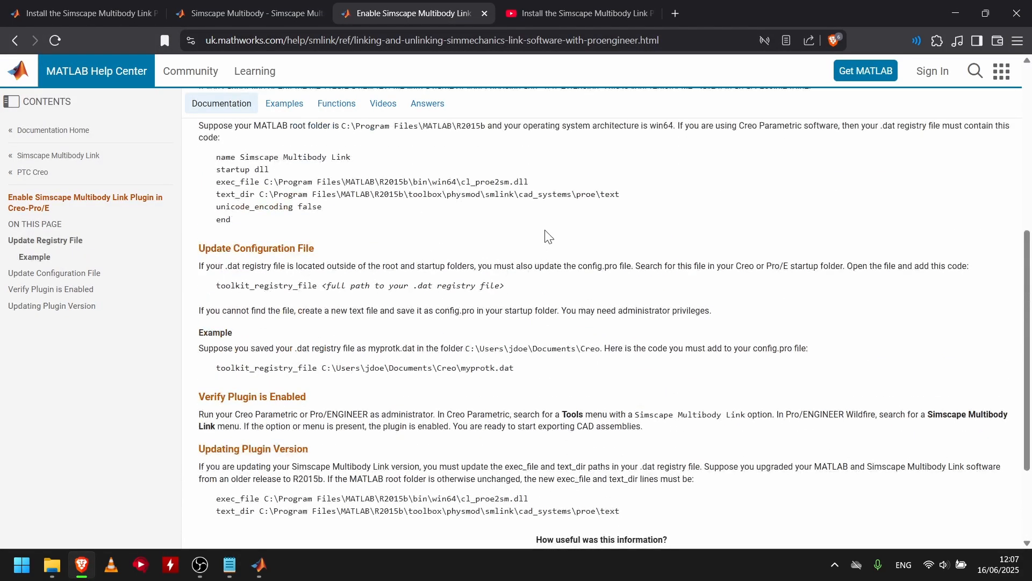
Step: Recheck the toolkit_registry_file line in config.pro and the text folder's path, and minimize Notepad
{"action": "key", "text": "alt+Tab"}
{"action": "left_click", "coordinate": [836, 233]}
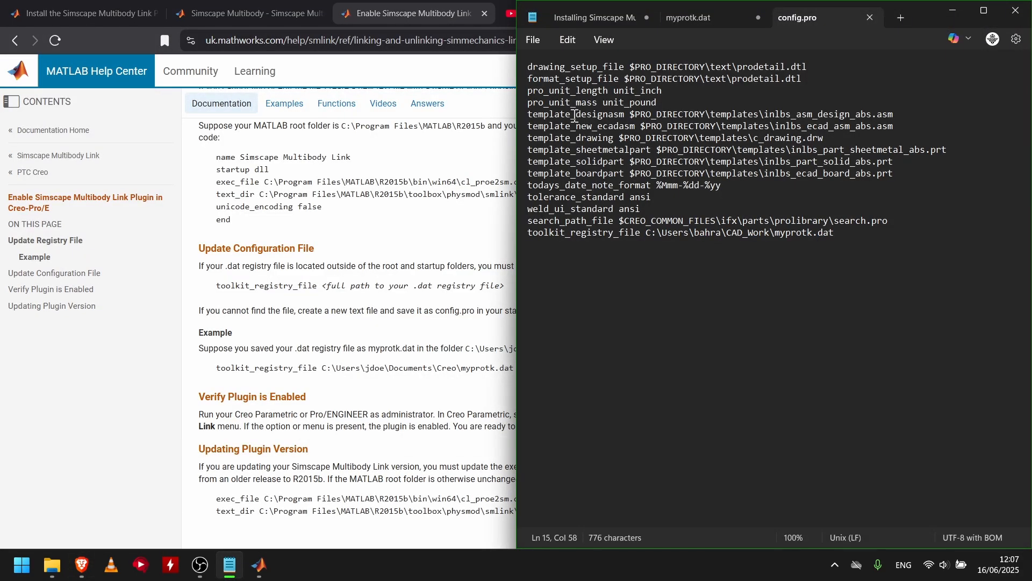
{"action": "left_click", "coordinate": [419, 144]}
{"action": "key", "text": "alt+Tab"}
{"action": "left_click", "coordinate": [635, 231]}
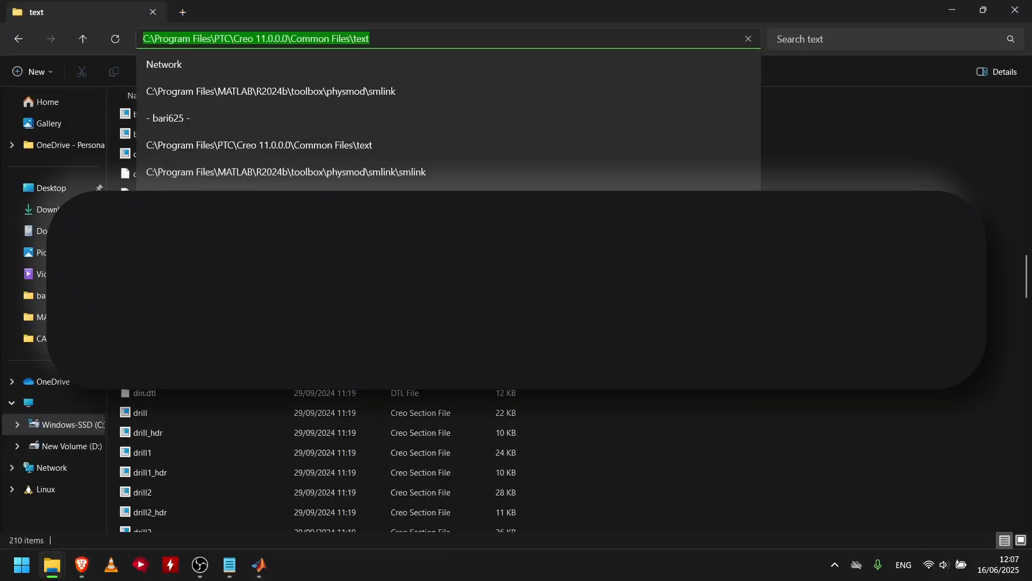
{"action": "key", "text": "alt+Tab"}
{"action": "left_click", "coordinate": [633, 231]}
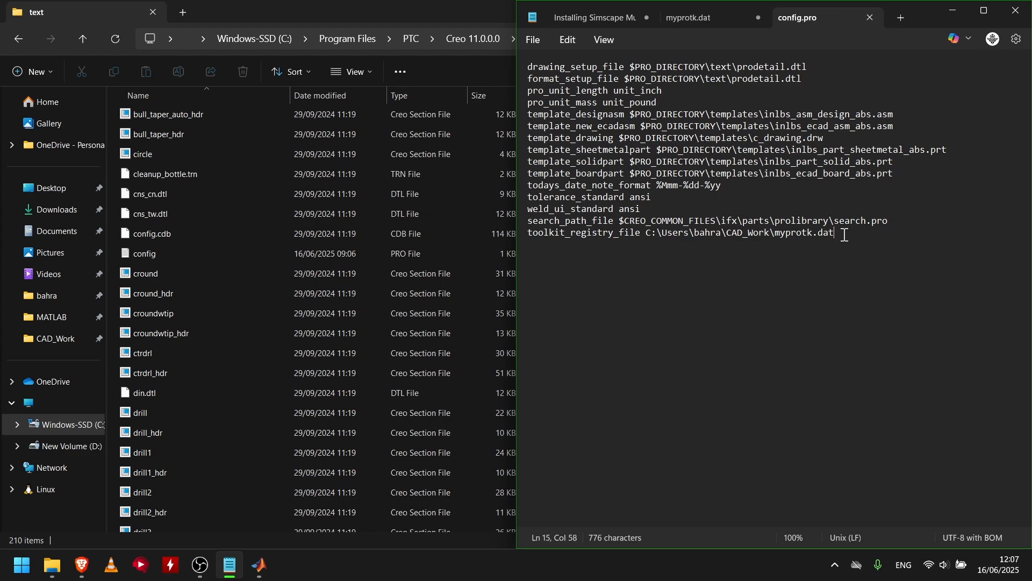
{"action": "left_click", "coordinate": [943, 12]}
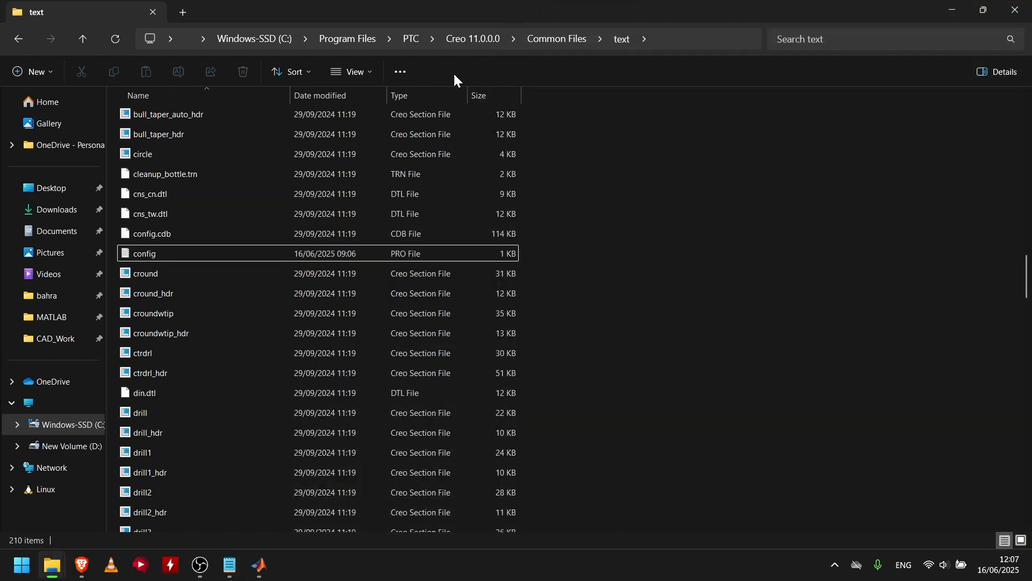
Step: Return to Creo's Common Files folder and open the text folder's security permissions for editing
{"action": "left_click", "coordinate": [564, 39]}
{"action": "right_click", "coordinate": [170, 444]}
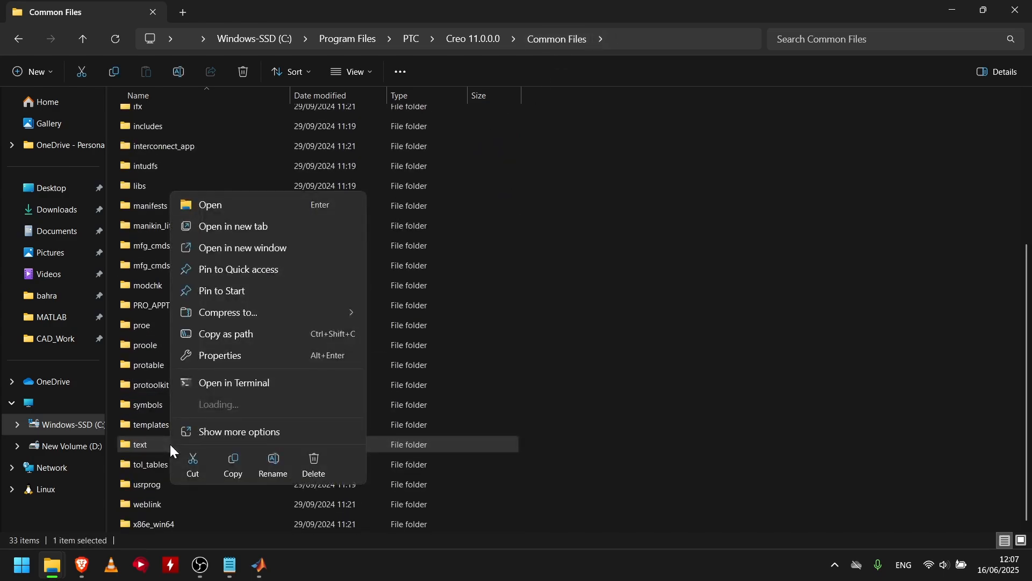
{"action": "left_click", "coordinate": [218, 359]}
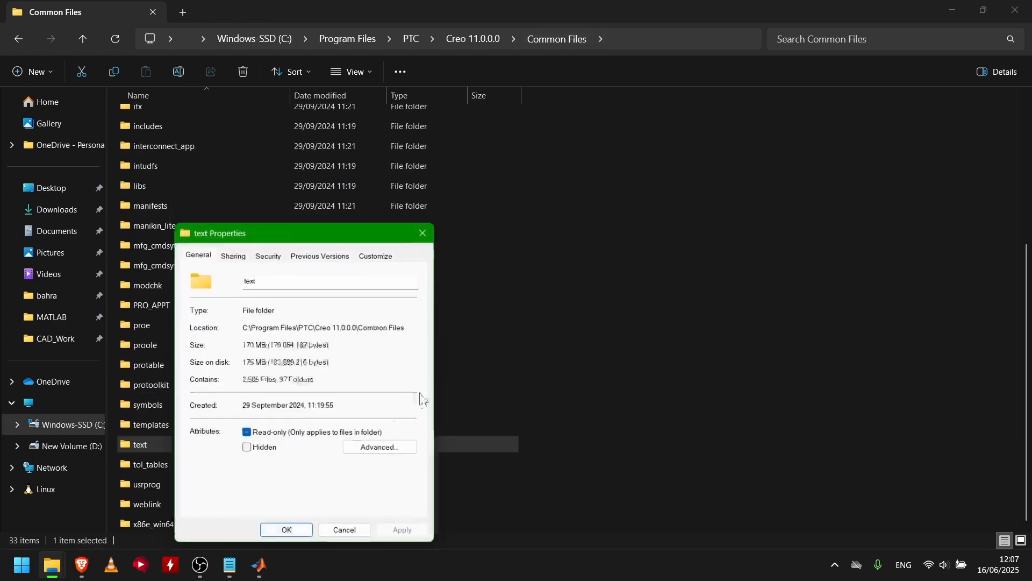
{"action": "left_click_drag", "start_coordinate": [285, 233], "coordinate": [494, 116]}
{"action": "left_click", "coordinate": [482, 140]}
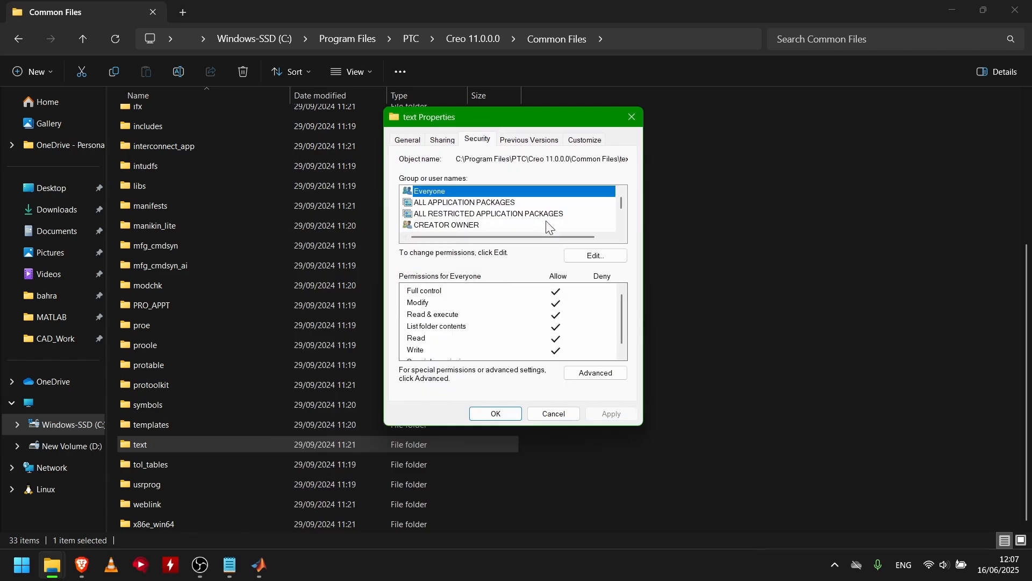
{"action": "left_click", "coordinate": [587, 257]}
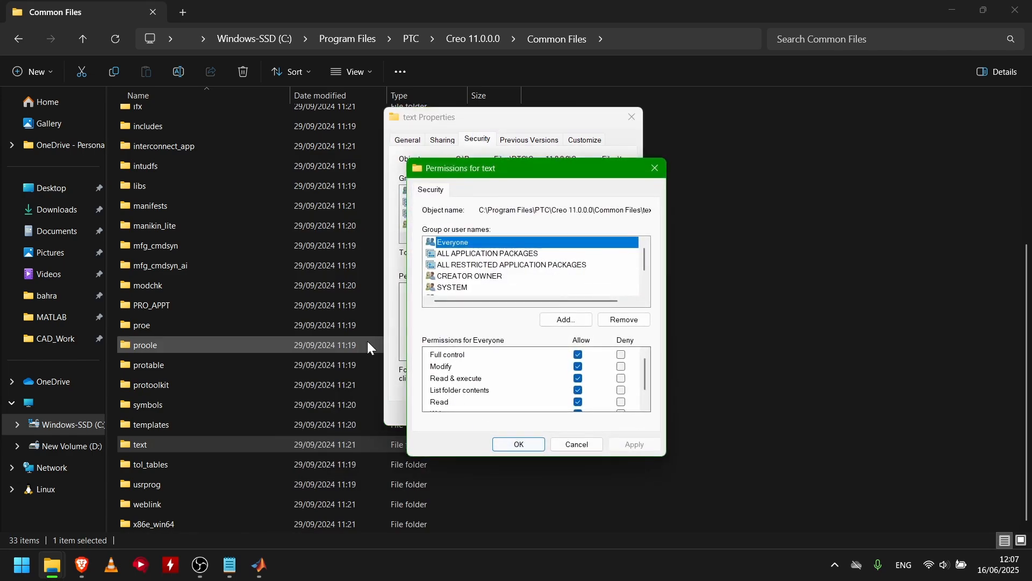
{"action": "left_click", "coordinate": [566, 320]}
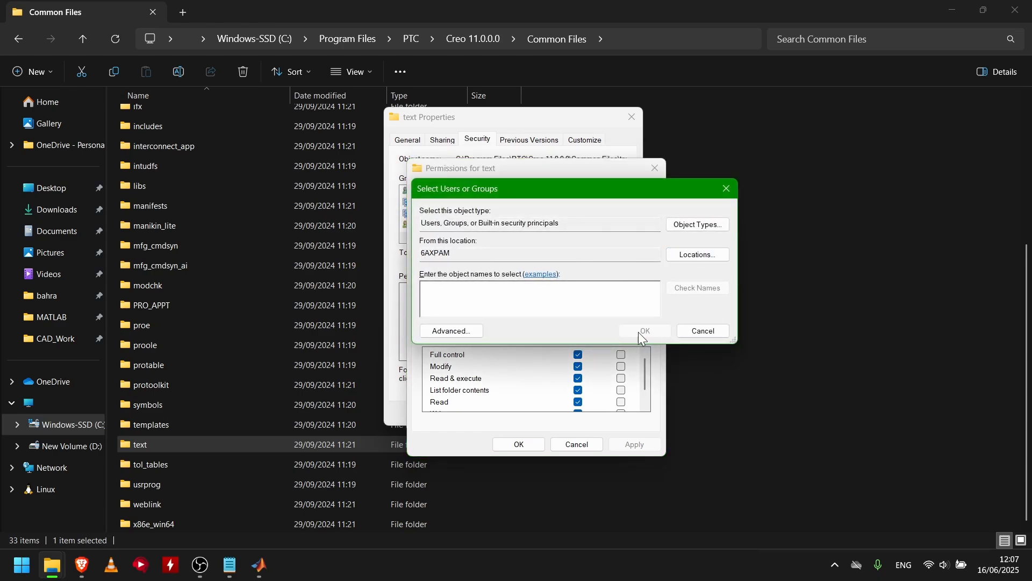
{"action": "left_click", "coordinate": [451, 330]}
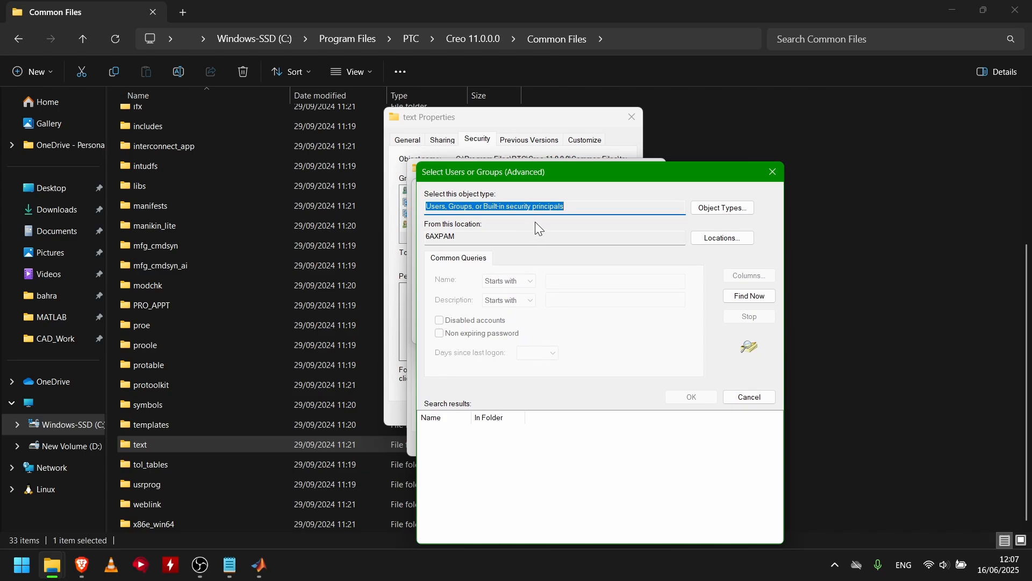
{"action": "left_click", "coordinate": [747, 297]}
{"action": "scroll", "coordinate": [492, 457], "scroll_direction": "down", "scroll_amount": 3}
{"action": "scroll", "coordinate": [490, 466], "scroll_direction": "down", "scroll_amount": 4}
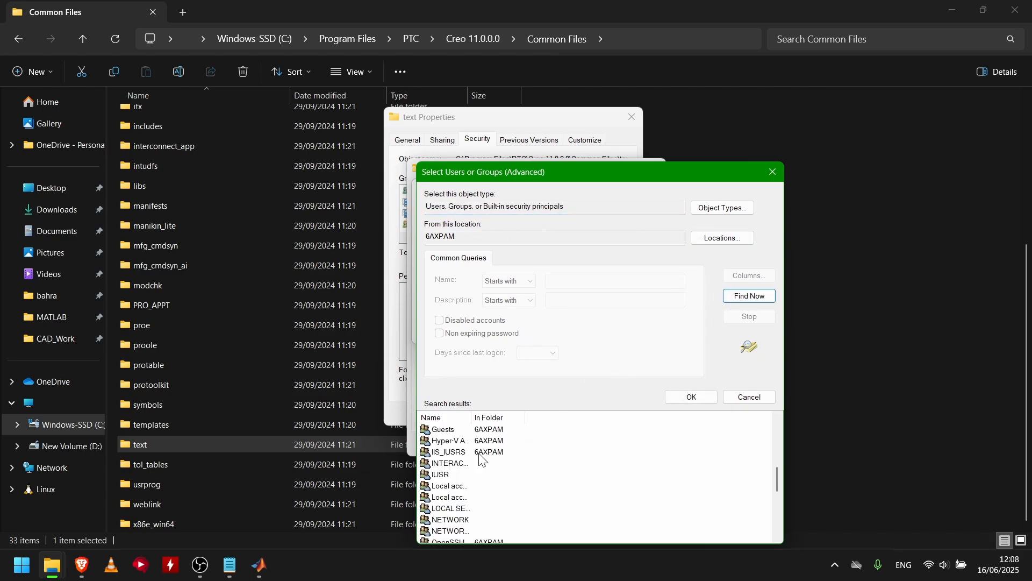
{"action": "scroll", "coordinate": [508, 471], "scroll_direction": "up", "scroll_amount": 3}
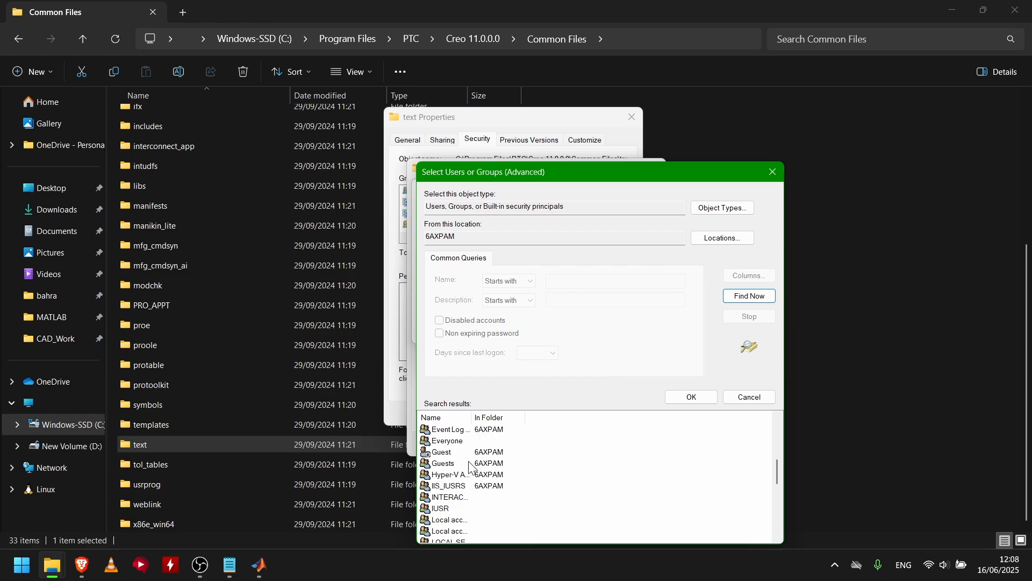
{"action": "left_click", "coordinate": [497, 475]}
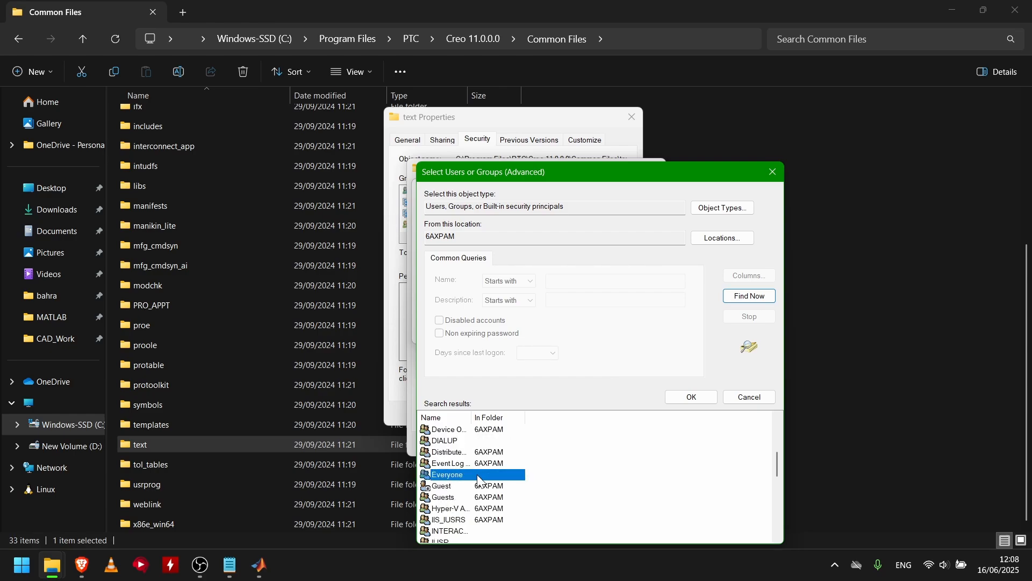
{"action": "scroll", "coordinate": [478, 475], "scroll_direction": "up", "scroll_amount": 3}
{"action": "scroll", "coordinate": [476, 468], "scroll_direction": "down", "scroll_amount": 3}
{"action": "scroll", "coordinate": [454, 462], "scroll_direction": "up", "scroll_amount": 5}
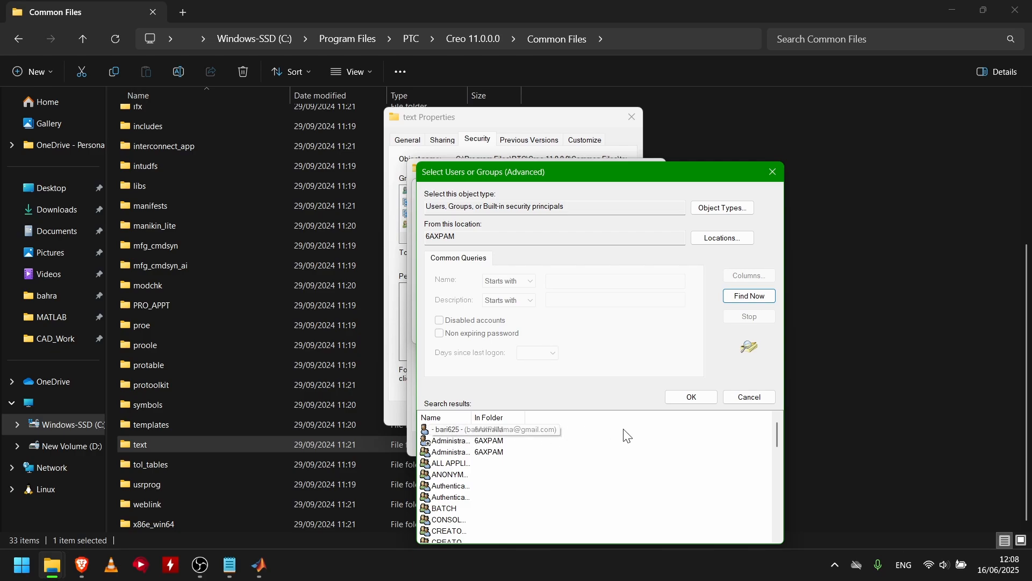
{"action": "scroll", "coordinate": [514, 442], "scroll_direction": "down", "scroll_amount": 1}
{"action": "scroll", "coordinate": [511, 436], "scroll_direction": "down", "scroll_amount": 3}
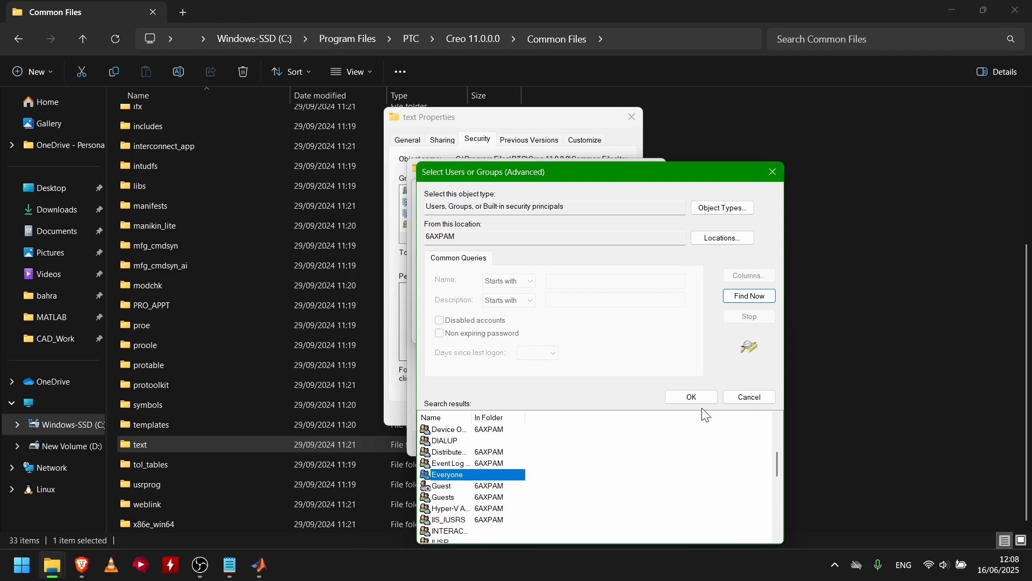
{"action": "left_click", "coordinate": [727, 397]}
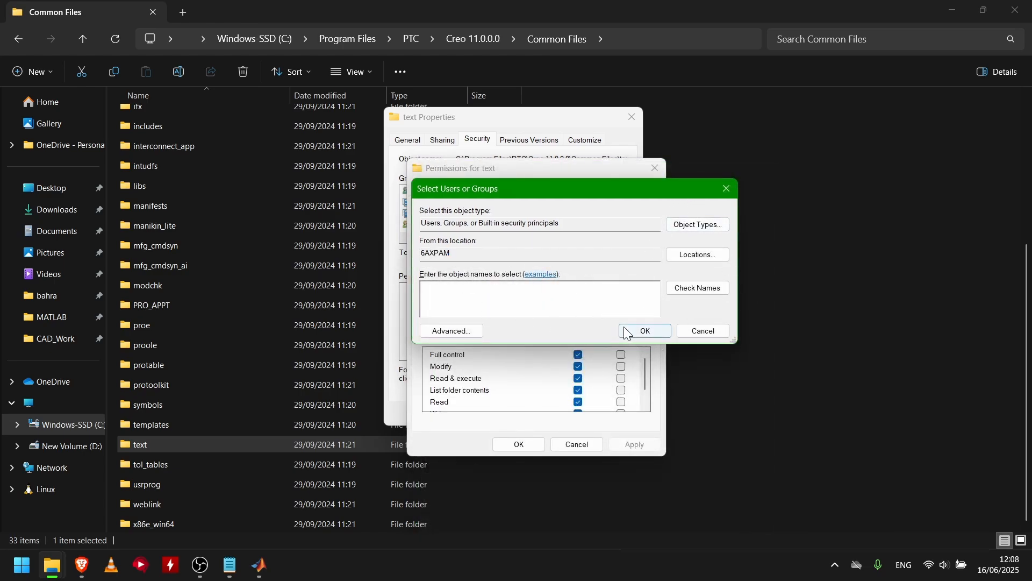
{"action": "left_click", "coordinate": [701, 329]}
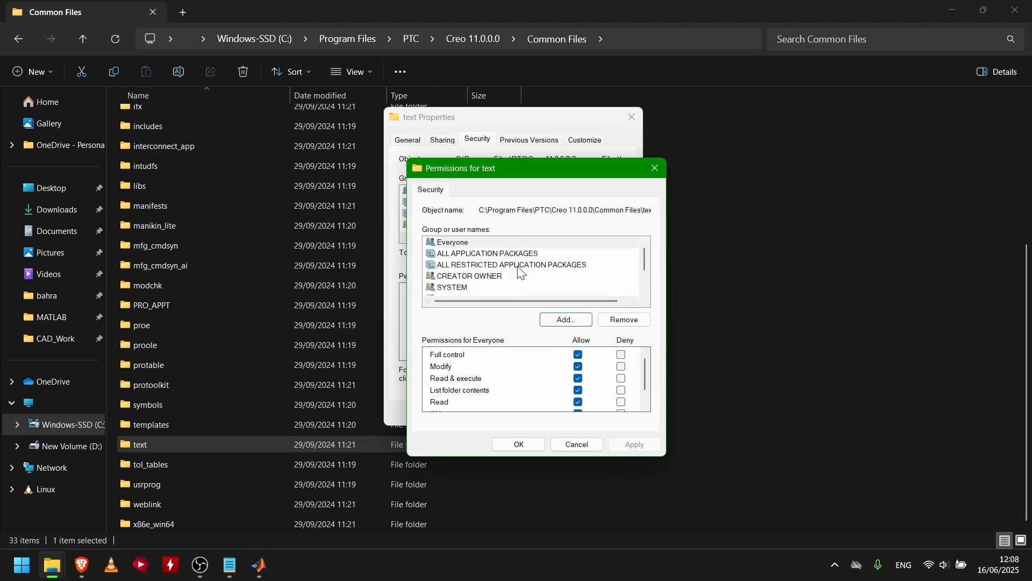
Step: Check the Everyone group's permissions on the text folder, and confirm both the permissions and properties dialogs
{"action": "left_click", "coordinate": [506, 243]}
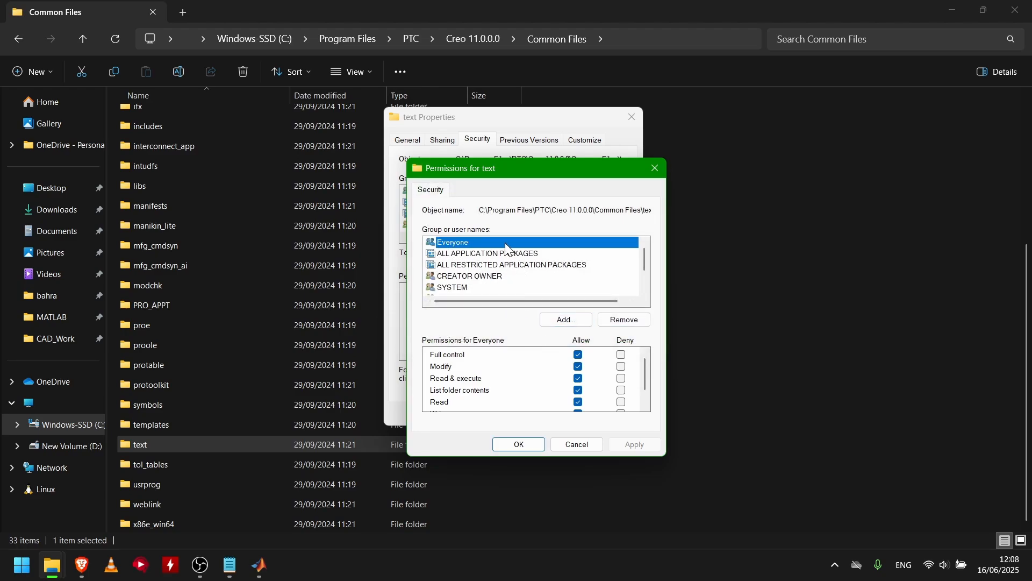
{"action": "scroll", "coordinate": [487, 280], "scroll_direction": "down", "scroll_amount": 1}
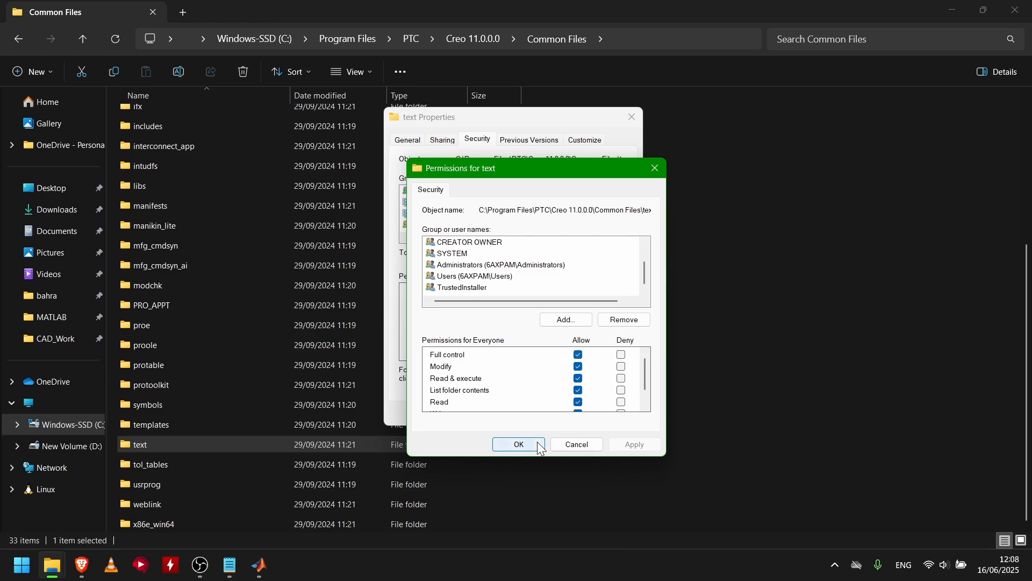
{"action": "left_click", "coordinate": [520, 445]}
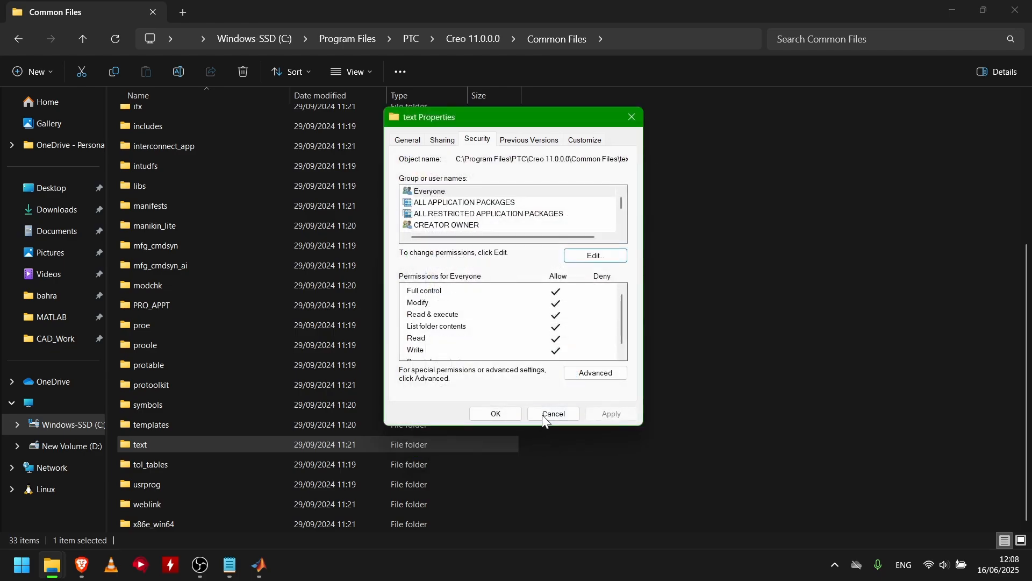
{"action": "left_click", "coordinate": [496, 414]}
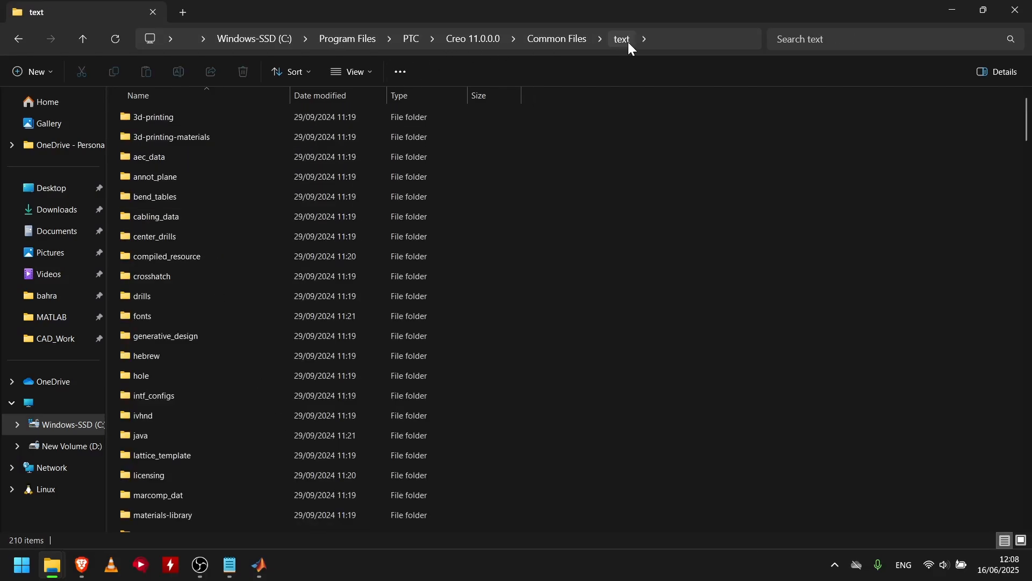
Step: Open config.pro from Creo's Common Files text folder, check its toolkit_registry_file line and close the file
{"action": "left_click", "coordinate": [574, 40]}
{"action": "double_click", "coordinate": [144, 521]}
{"action": "scroll", "coordinate": [253, 283], "scroll_direction": "down", "scroll_amount": 8}
{"action": "scroll", "coordinate": [266, 296], "scroll_direction": "down", "scroll_amount": 20}
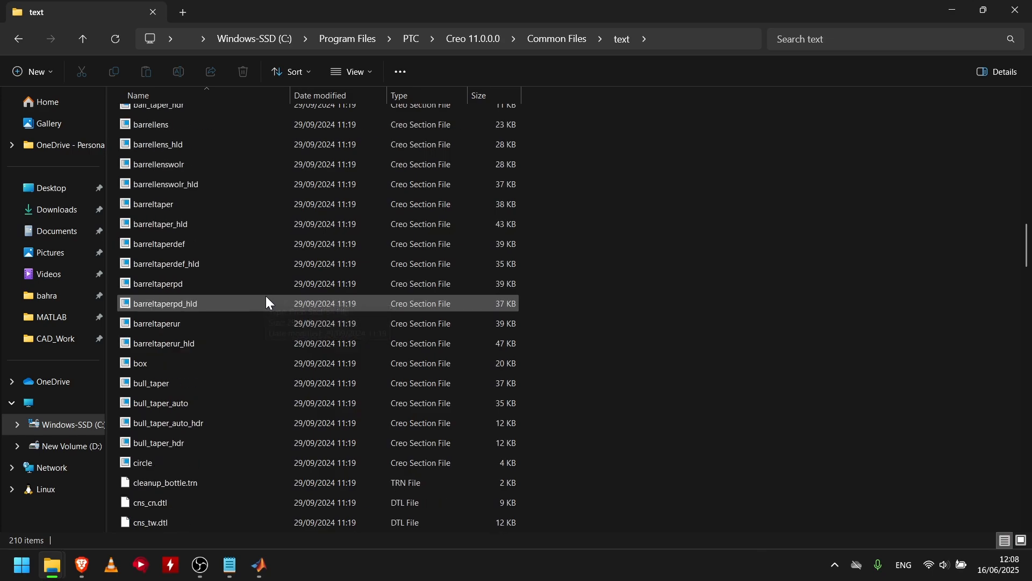
{"action": "scroll", "coordinate": [207, 338], "scroll_direction": "up", "scroll_amount": 5}
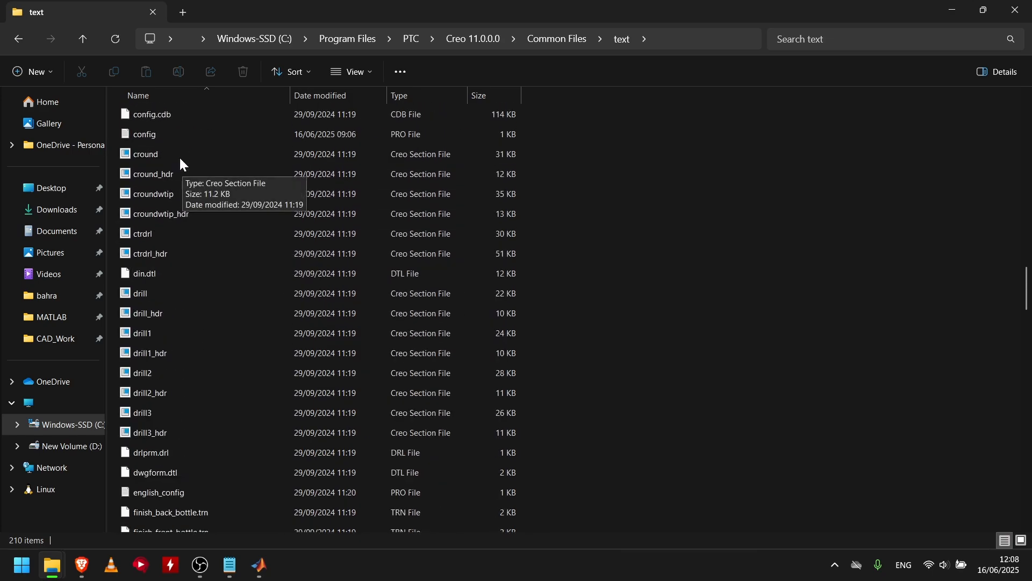
{"action": "double_click", "coordinate": [173, 136]}
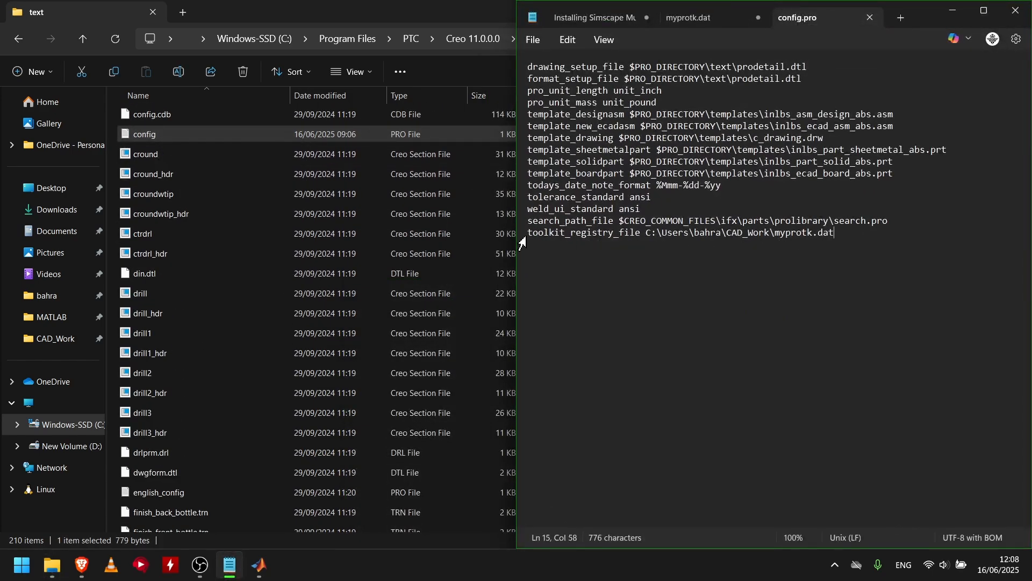
{"action": "left_click_drag", "start_coordinate": [529, 232], "coordinate": [866, 239]}
{"action": "middle_click", "coordinate": [821, 22]}
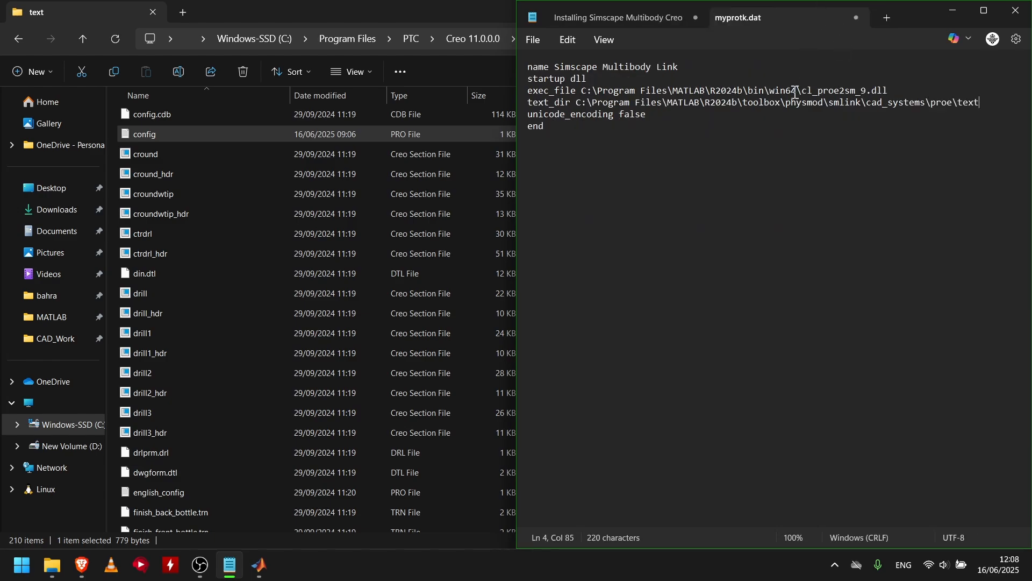
Step: Launch Creo Parametric 11.0.0.0 and allow the Simscape Multibody Link application to run
{"action": "key", "text": "alt+Tab"}
{"action": "key", "text": "alt+Tab"}
{"action": "key", "text": "alt+Tab"}
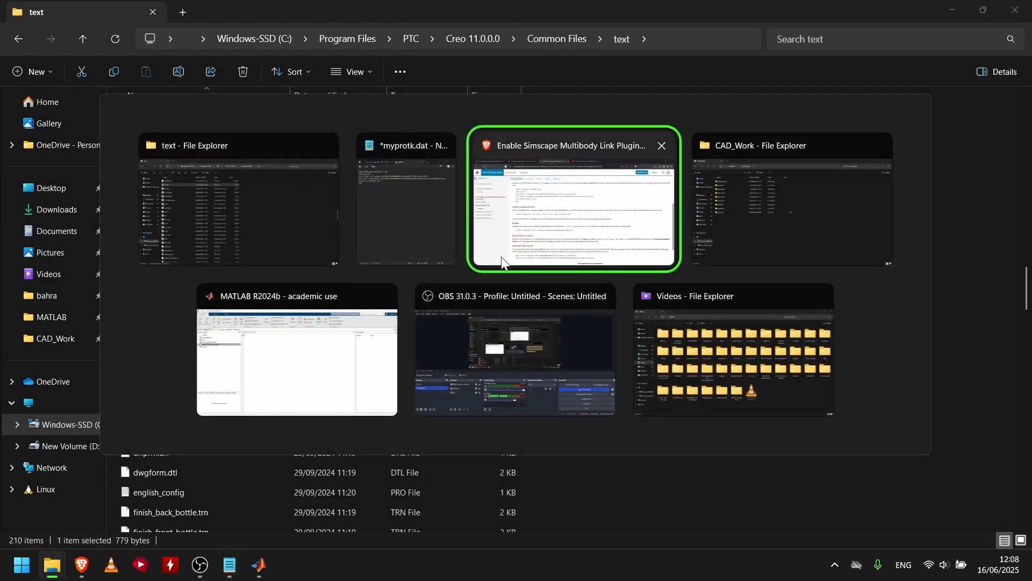
{"action": "left_click", "coordinate": [280, 231]}
{"action": "key", "text": "alt+d"}
{"action": "key", "text": "super"}
{"action": "key", "text": "super"}
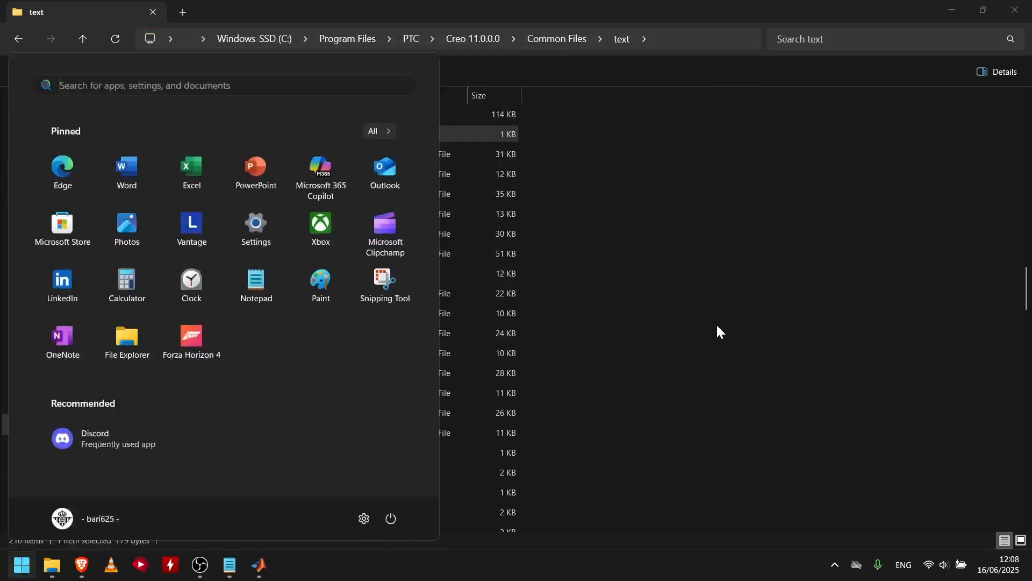
{"action": "type", "text": "steam"}
{"action": "key", "text": "BackSpace"}
{"action": "key", "text": "BackSpace"}
{"action": "type", "text": "creo"}
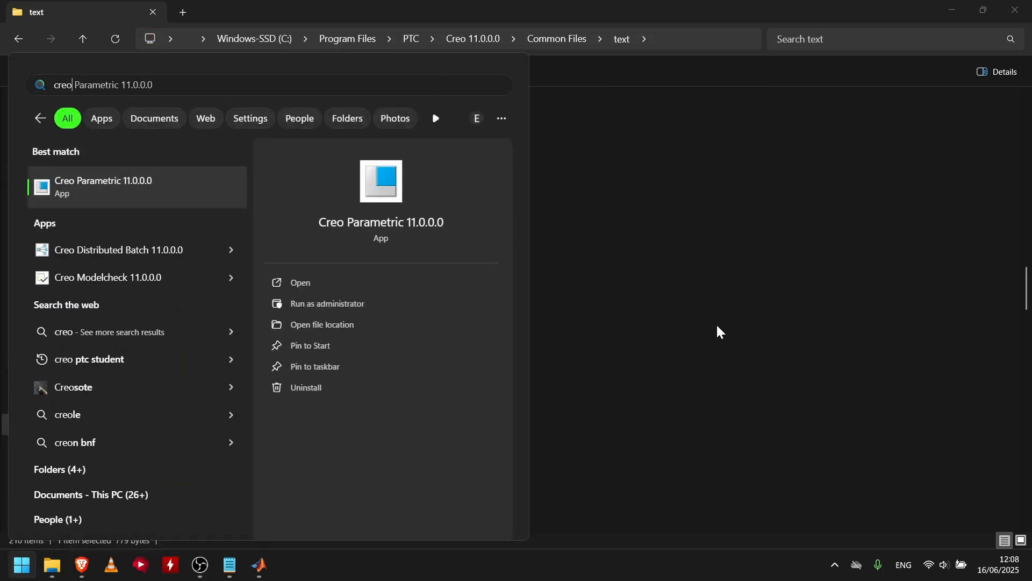
{"action": "key", "text": "Return"}
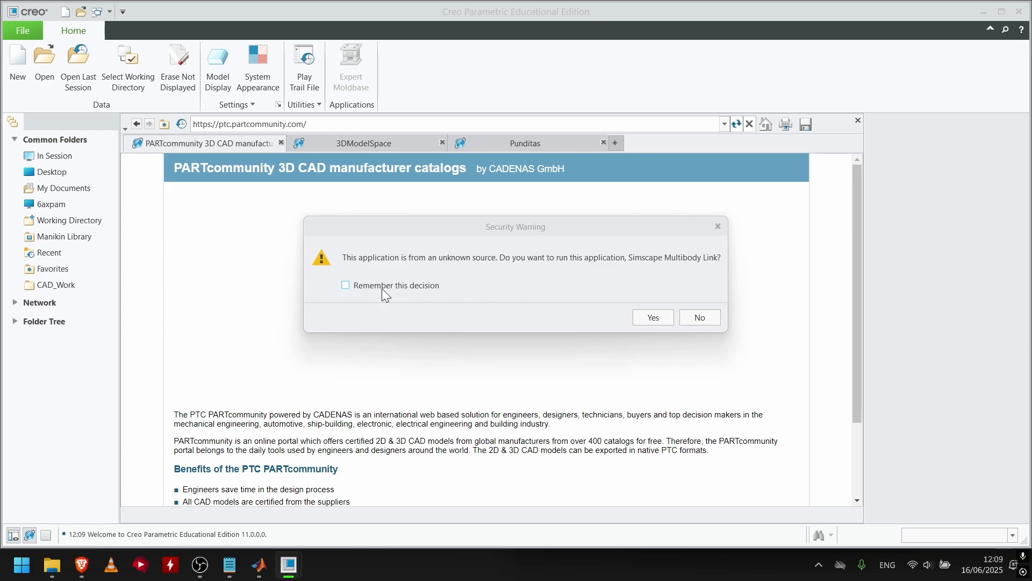
{"action": "left_click", "coordinate": [657, 318]}
{"action": "left_click", "coordinate": [968, 125]}
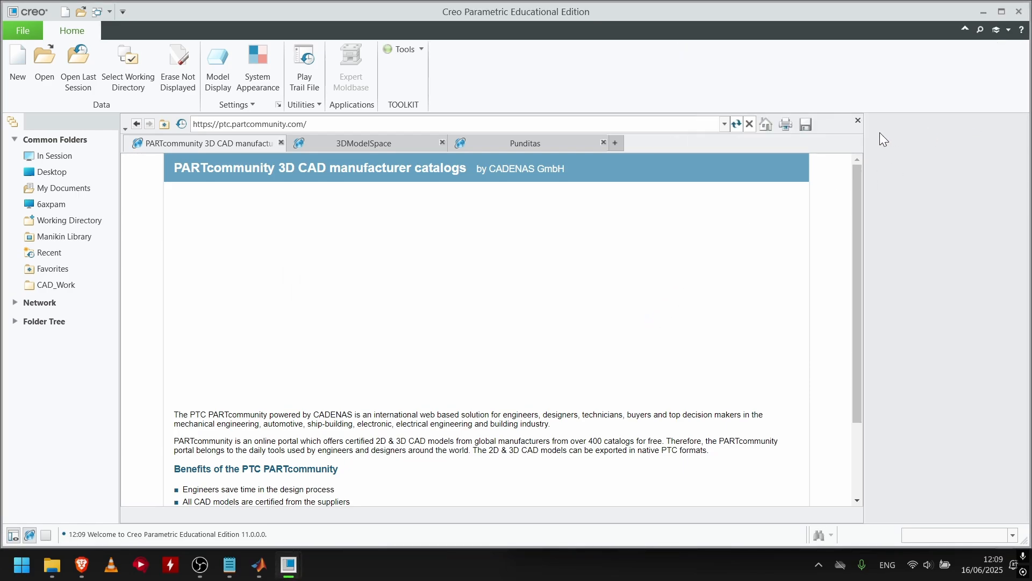
Step: Inspect the Simscape Multibody Link commands available in Creo's toolkit group
{"action": "left_click", "coordinate": [422, 49]}
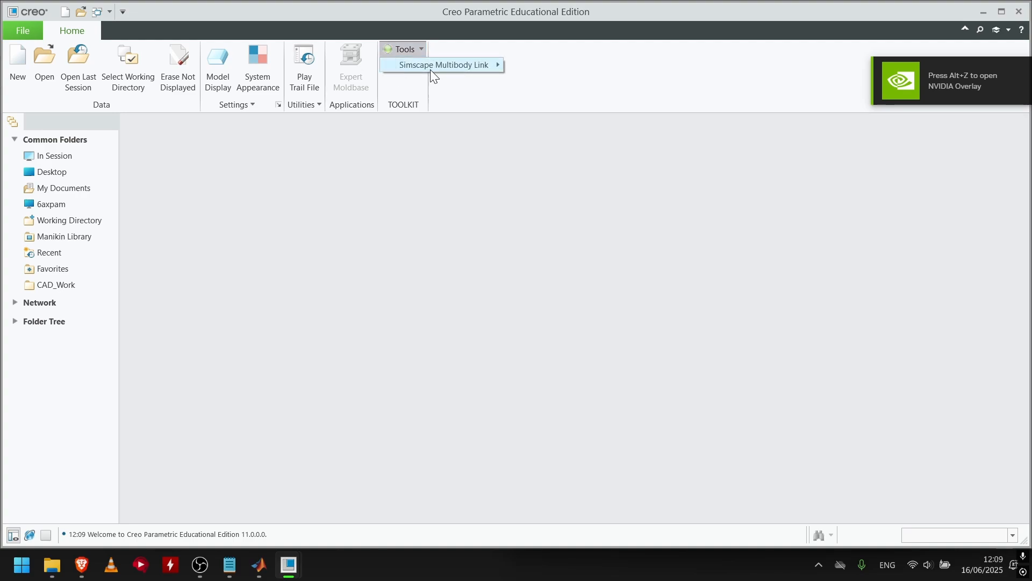
{"action": "mouse_move", "coordinate": [427, 68]}
{"action": "left_click", "coordinate": [402, 51]}
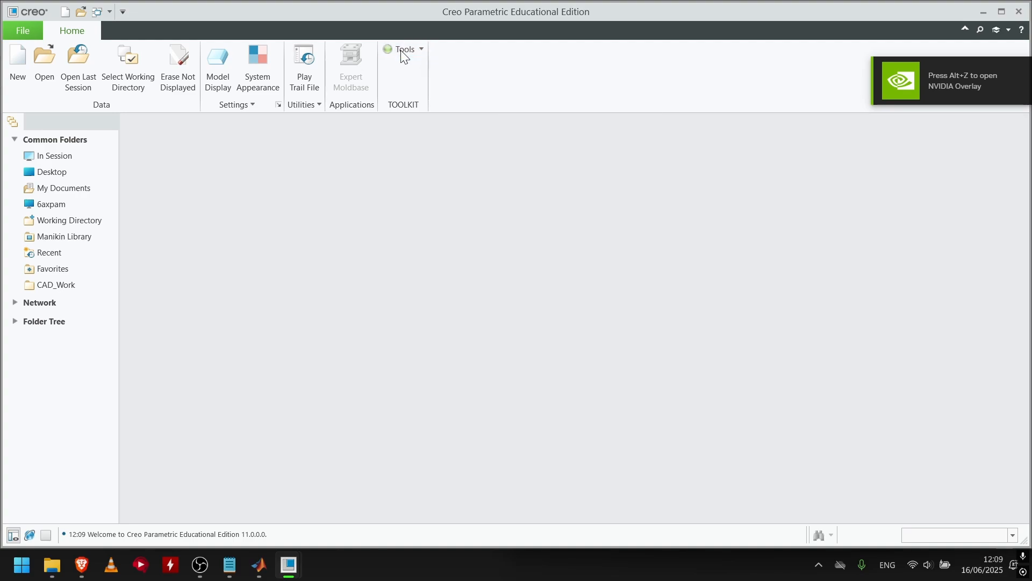
{"action": "left_click", "coordinate": [401, 51]}
{"action": "mouse_move", "coordinate": [403, 66]}
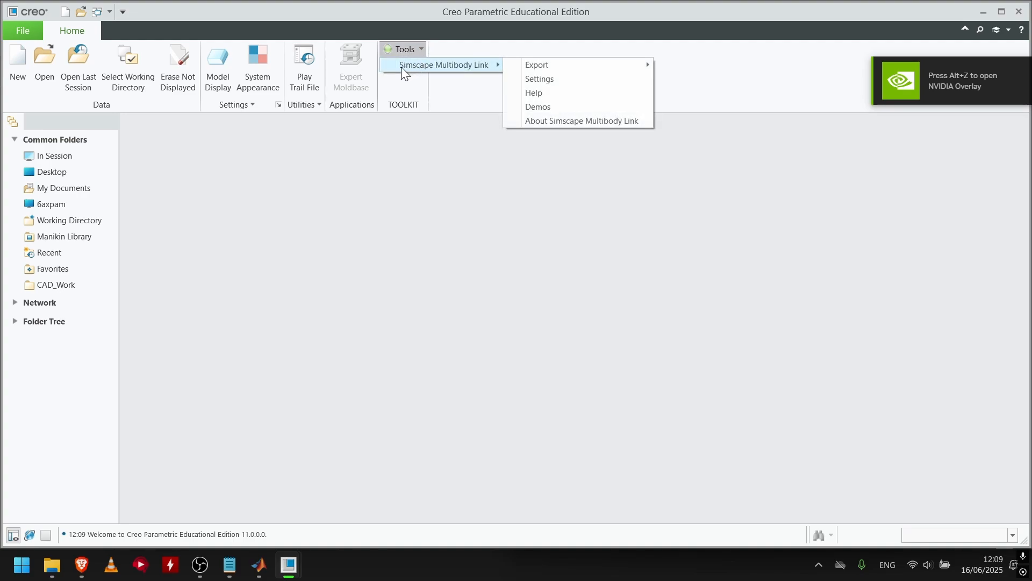
{"action": "left_click", "coordinate": [409, 195]}
Step: Set the working directory to the PRCTC folder inside CAD_Work\Projects_X
{"action": "left_click", "coordinate": [116, 62]}
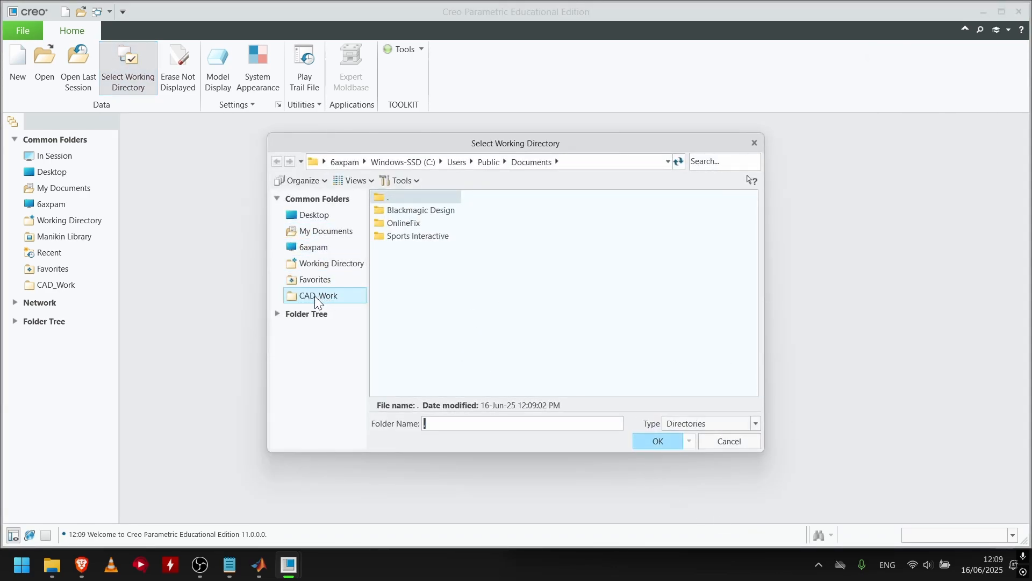
{"action": "left_click", "coordinate": [323, 295]}
{"action": "left_click", "coordinate": [403, 274]}
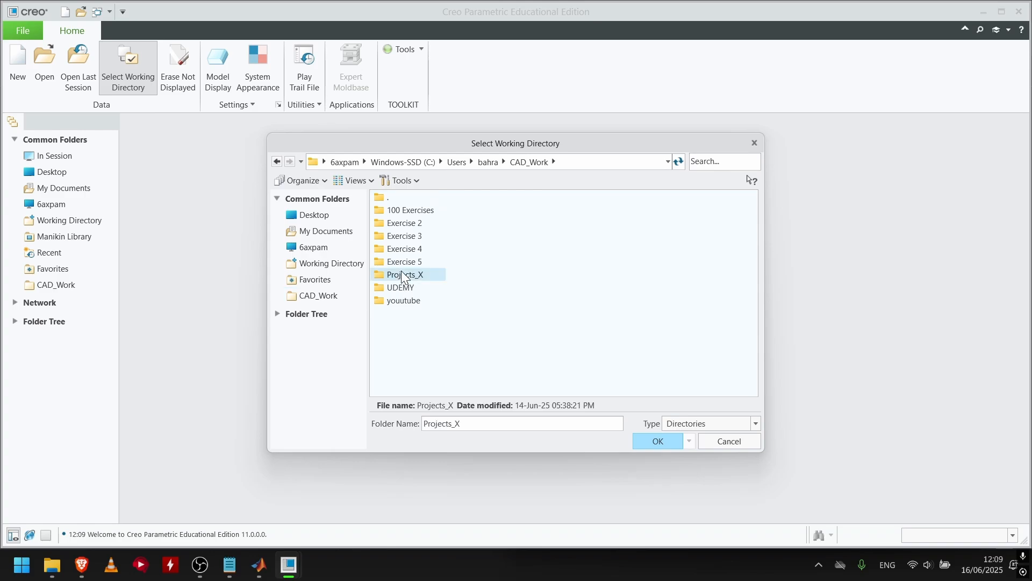
{"action": "double_click", "coordinate": [404, 275]}
{"action": "double_click", "coordinate": [401, 210]}
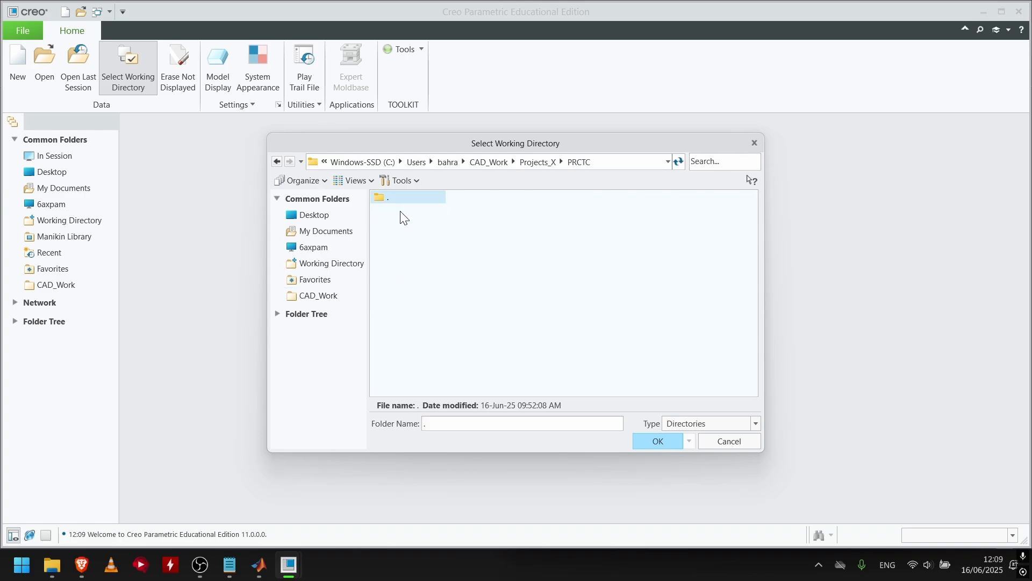
{"action": "left_click", "coordinate": [656, 441]}
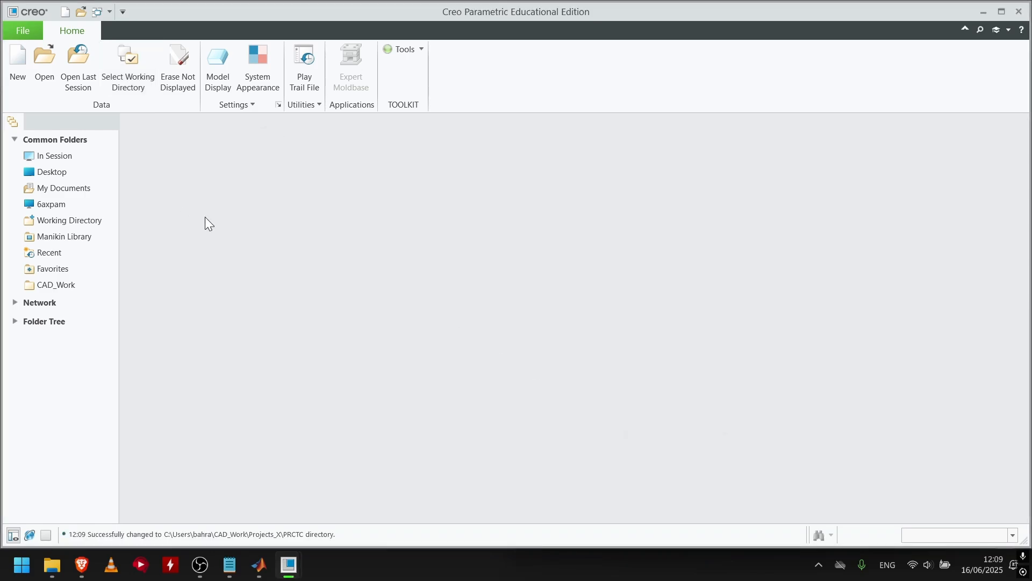
Step: Open the bodymechanism3.asm assembly from the PRCTC working directory
{"action": "left_click", "coordinate": [78, 66]}
{"action": "left_click", "coordinate": [711, 461]}
{"action": "left_click", "coordinate": [45, 58]}
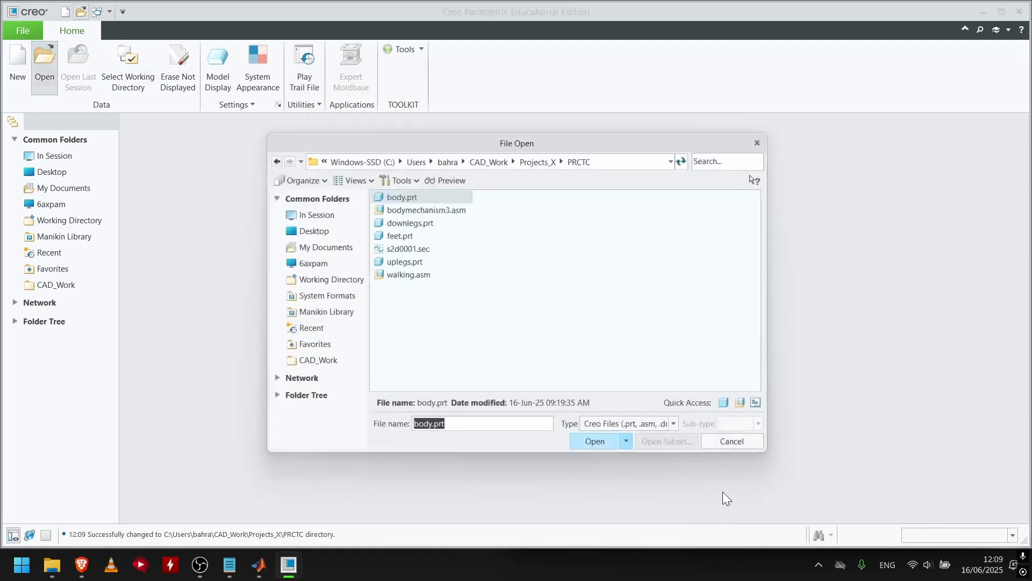
{"action": "double_click", "coordinate": [424, 211]}
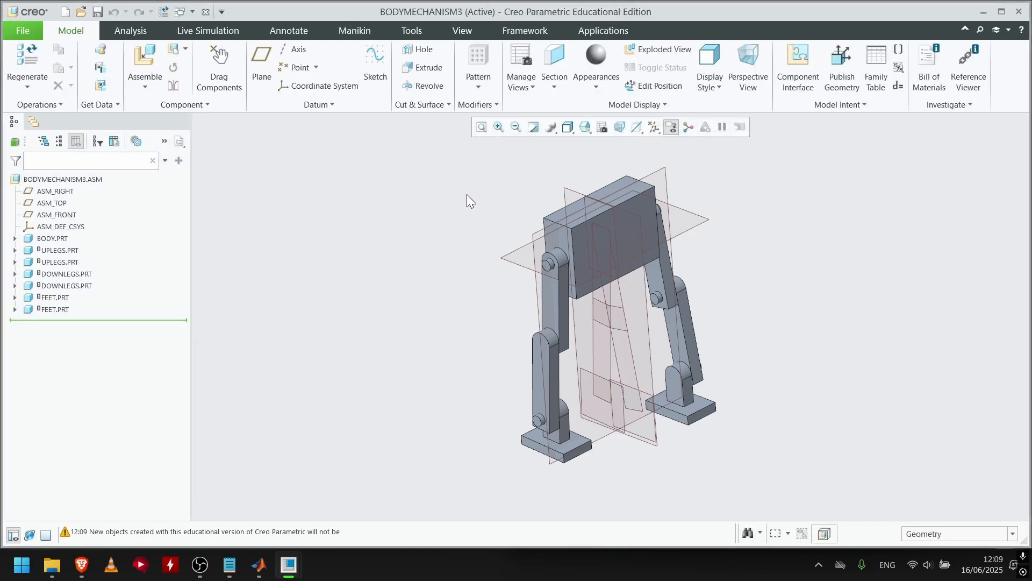
{"action": "mouse_move", "coordinate": [466, 194]}
{"action": "left_mouse_down"}
{"action": "mouse_move", "coordinate": [485, 192]}
{"action": "mouse_move", "coordinate": [466, 194]}
{"action": "left_mouse_up"}
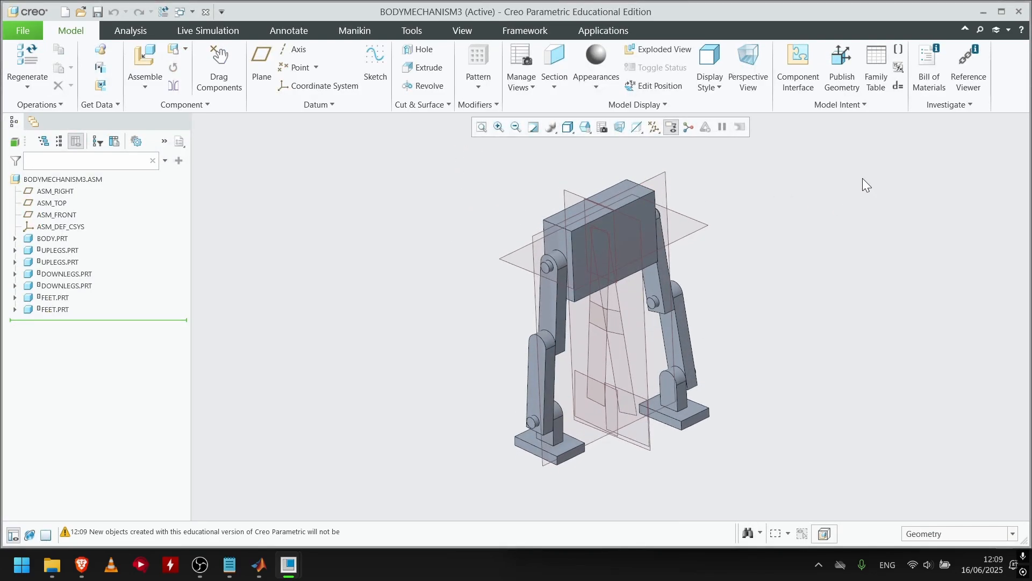
Step: Export the assembly with Simscape Multibody Link to the PRCTC folder as an XML file named dhaskjdhasjkfhaf
{"action": "left_click", "coordinate": [432, 26]}
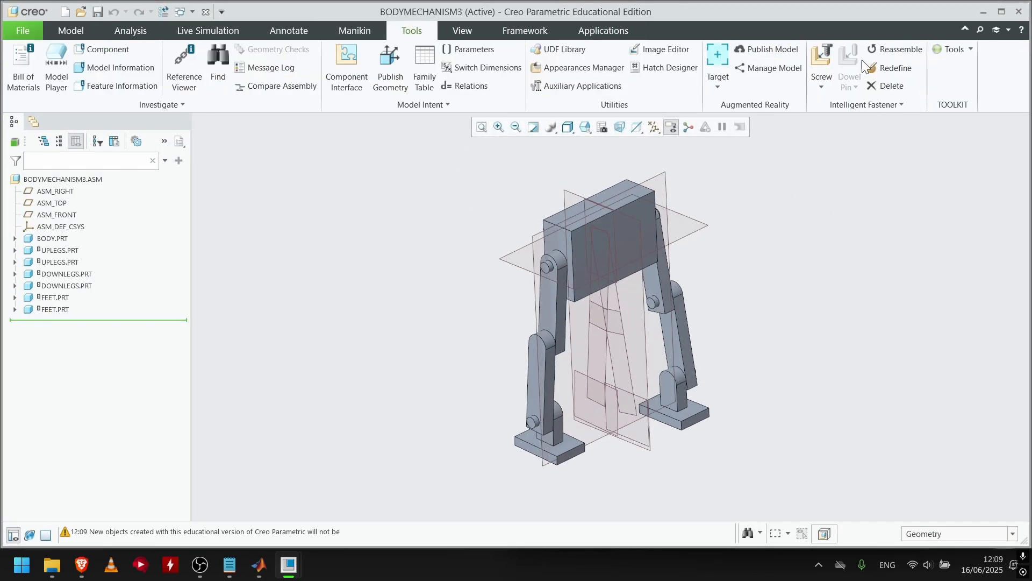
{"action": "left_click", "coordinate": [970, 51]}
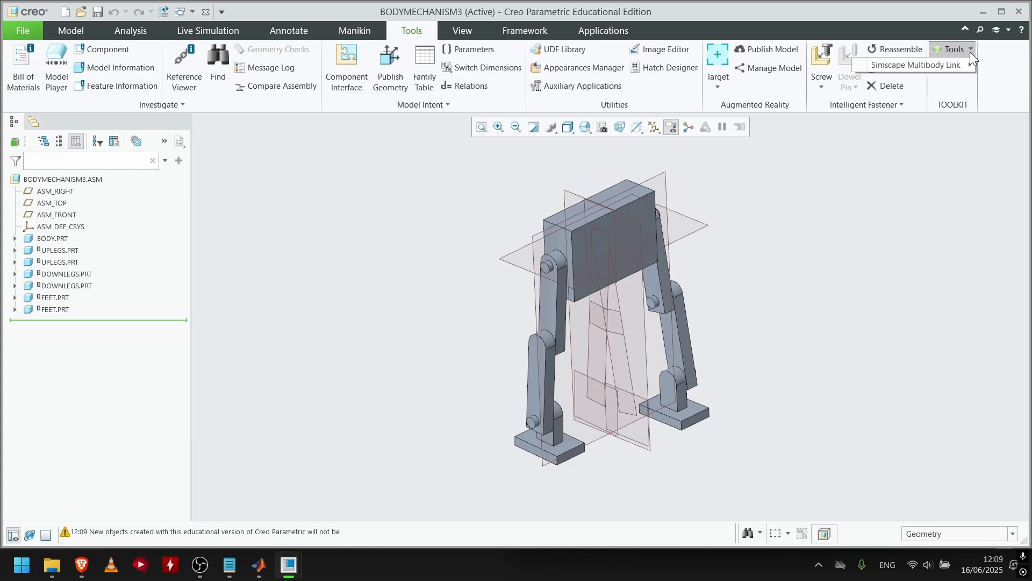
{"action": "mouse_move", "coordinate": [959, 65]}
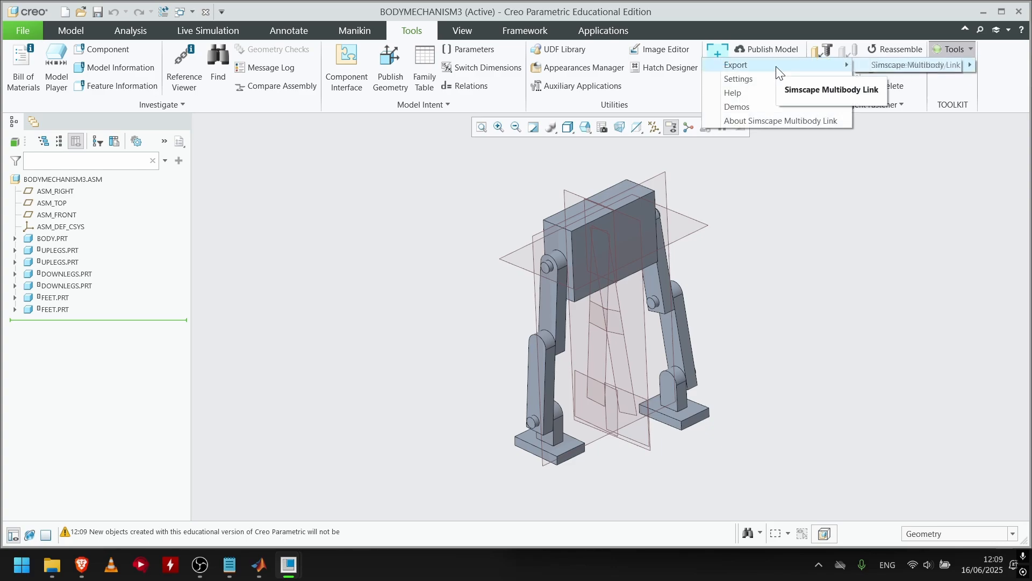
{"action": "left_click", "coordinate": [886, 64]}
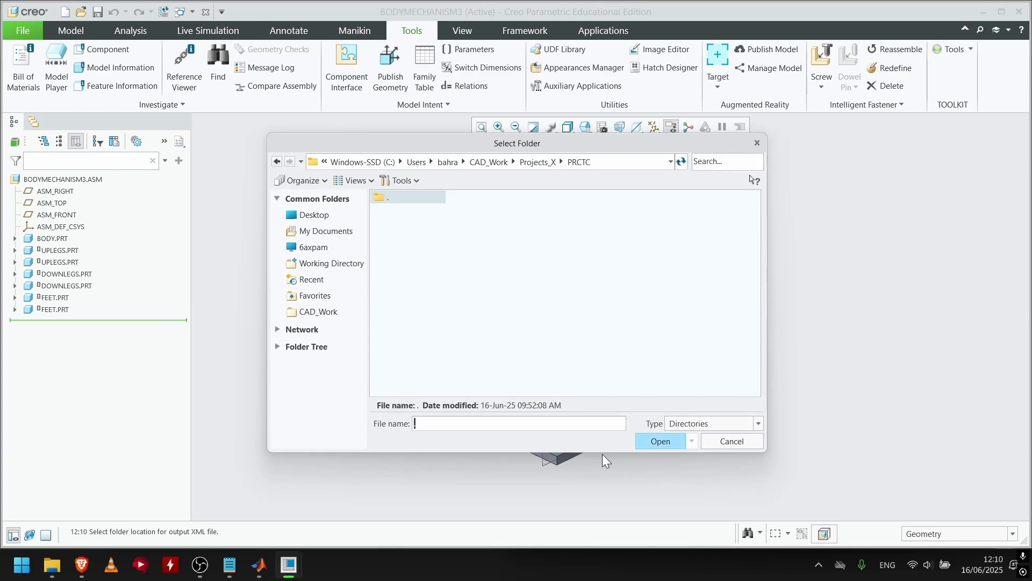
{"action": "left_click", "coordinate": [657, 441]}
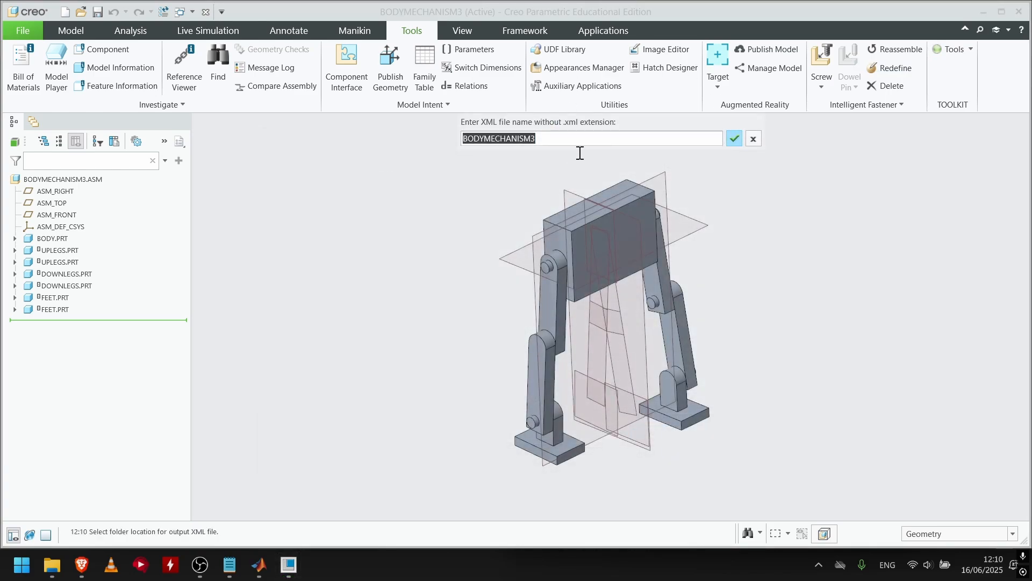
{"action": "type", "text": "dhaskjdhasjkfhaf"}
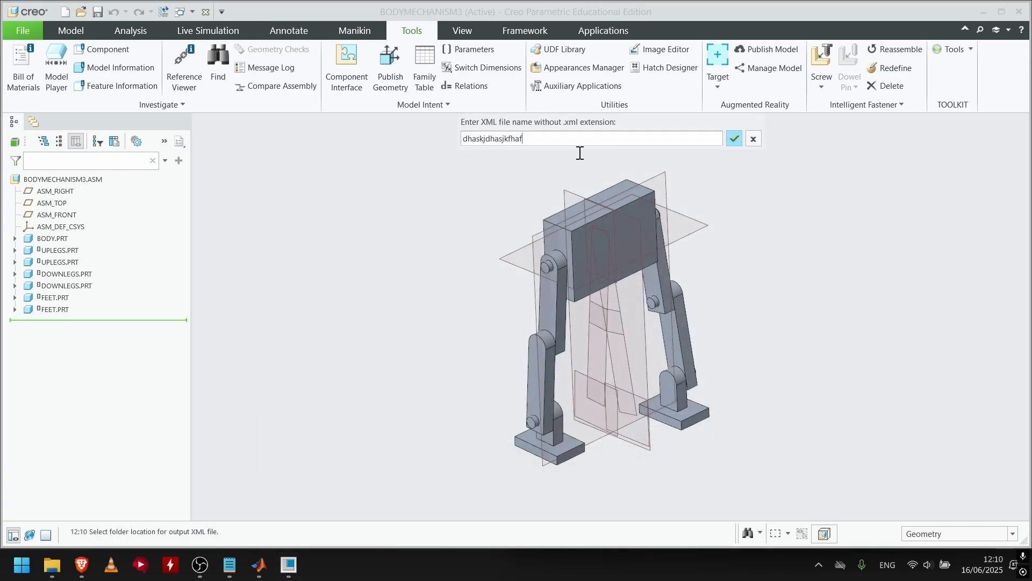
{"action": "left_click", "coordinate": [734, 138]}
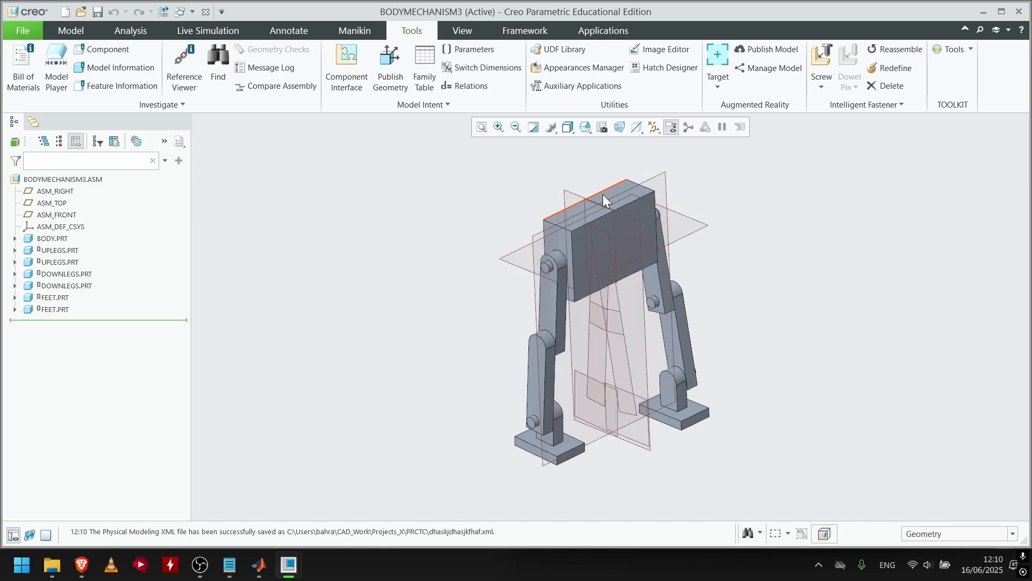
Step: Examine the material assigned to BODY.PRT in the assembly and close the materials dialog
{"action": "left_click", "coordinate": [47, 242]}
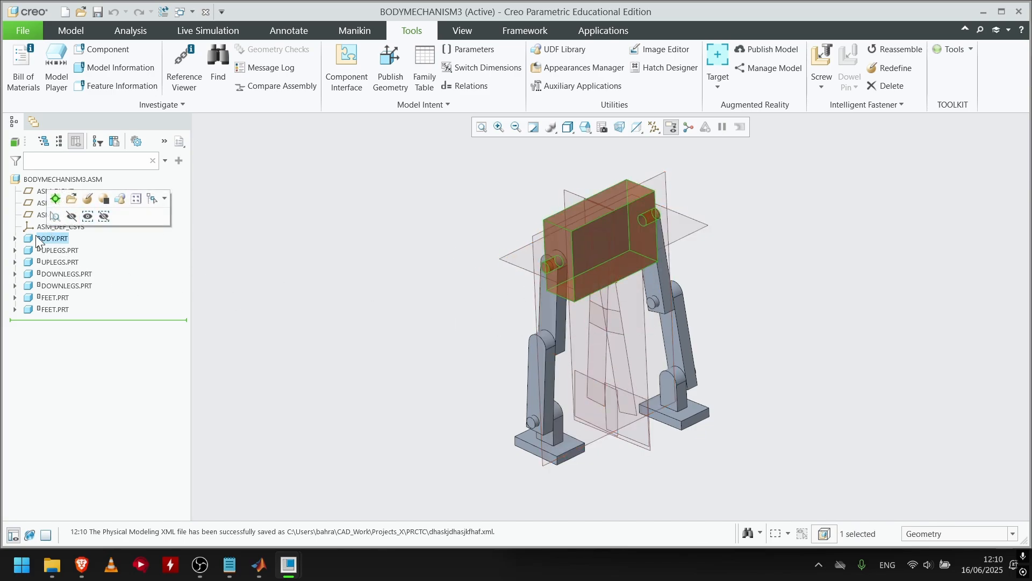
{"action": "right_click", "coordinate": [47, 242]}
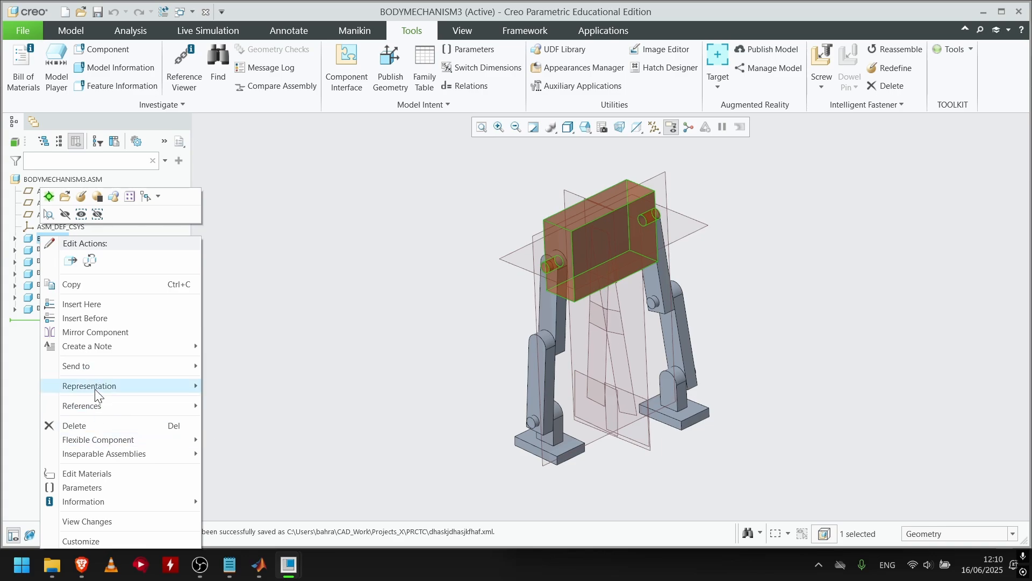
{"action": "left_click", "coordinate": [94, 473]}
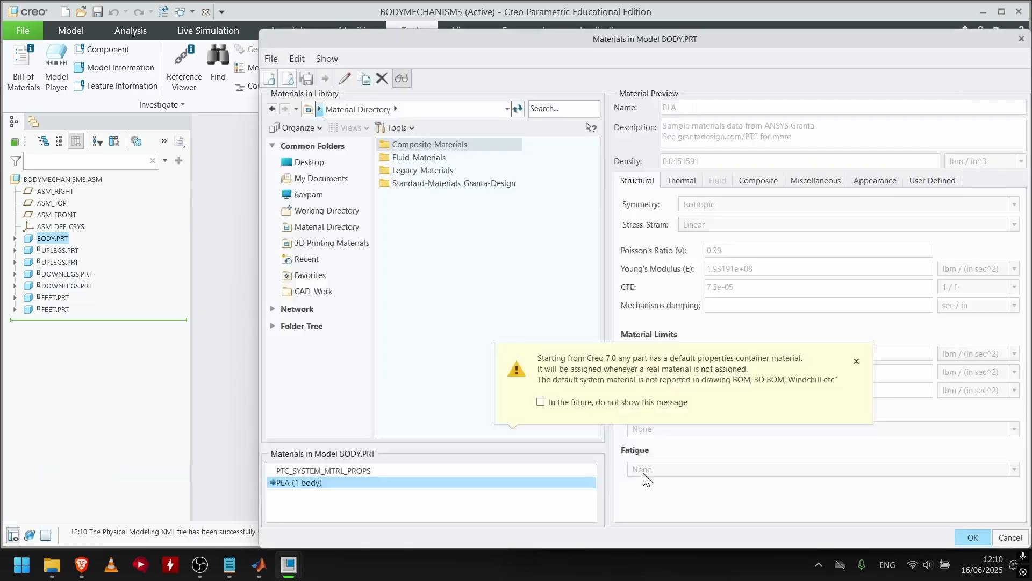
{"action": "left_click", "coordinate": [857, 361]}
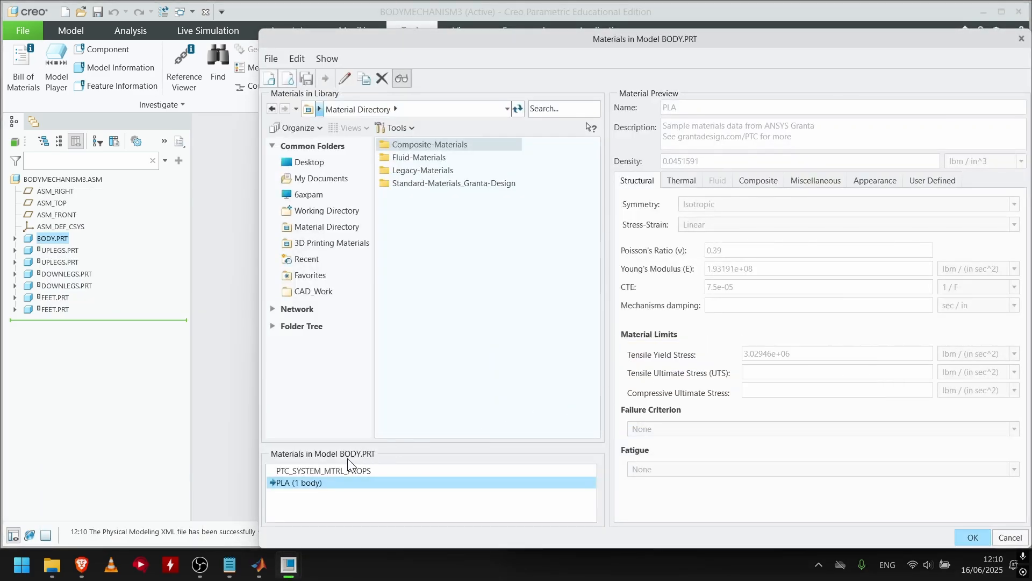
{"action": "left_click", "coordinate": [1002, 537]}
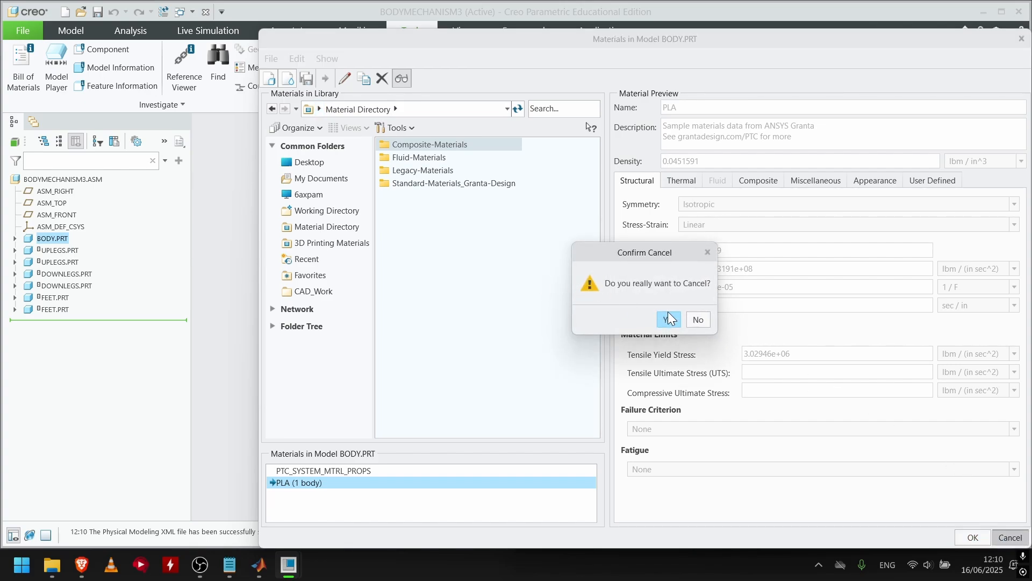
{"action": "left_click", "coordinate": [691, 324]}
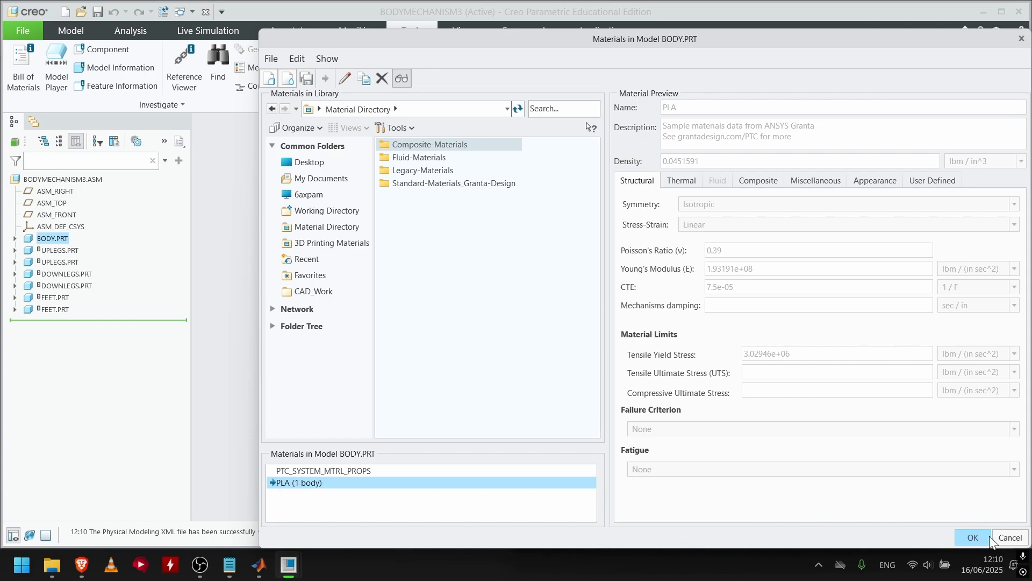
{"action": "left_click", "coordinate": [973, 537]}
{"action": "left_click", "coordinate": [499, 402]}
{"action": "mouse_move", "coordinate": [787, 255]}
{"action": "left_mouse_down"}
{"action": "mouse_move", "coordinate": [807, 265]}
{"action": "mouse_move", "coordinate": [779, 243]}
{"action": "mouse_move", "coordinate": [796, 252]}
{"action": "mouse_move", "coordinate": [788, 257]}
{"action": "left_mouse_up"}
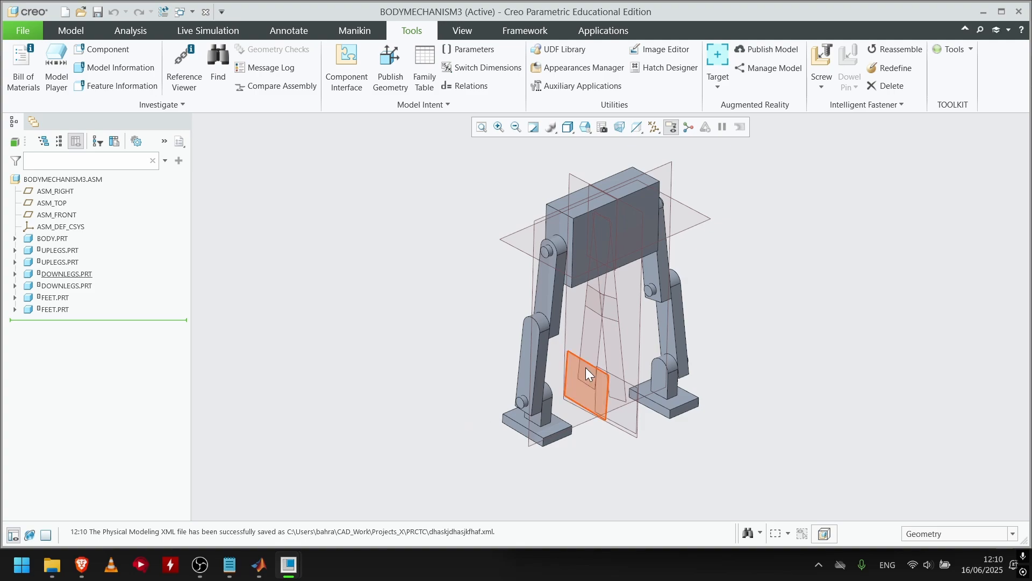
{"action": "scroll", "coordinate": [739, 293], "scroll_direction": "up", "scroll_amount": 1}
{"action": "scroll", "coordinate": [704, 309], "scroll_direction": "down", "scroll_amount": 2}
{"action": "scroll", "coordinate": [576, 488], "scroll_direction": "up", "scroll_amount": 1}
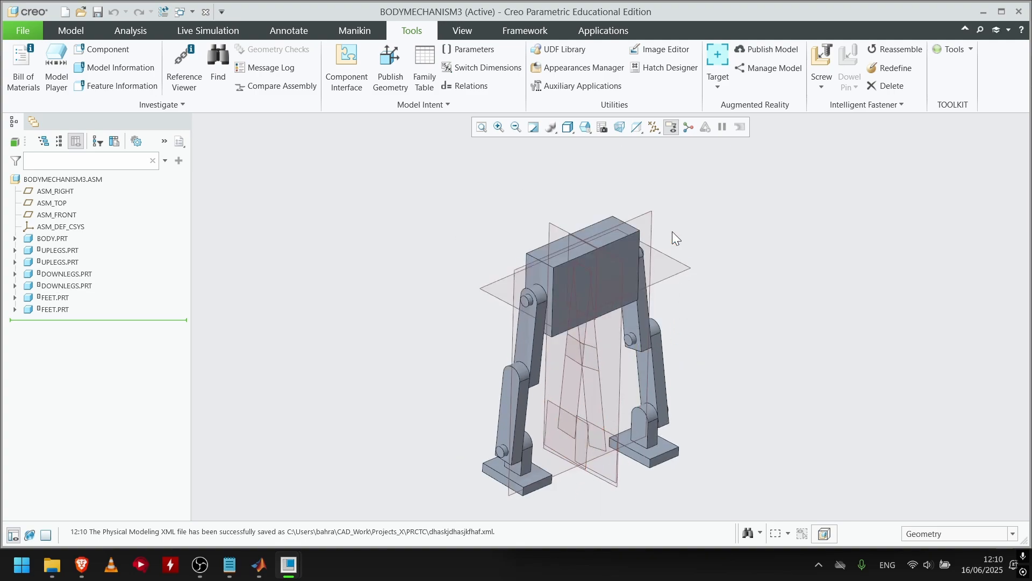
{"action": "scroll", "coordinate": [563, 186], "scroll_direction": "up", "scroll_amount": 1}
{"action": "scroll", "coordinate": [562, 346], "scroll_direction": "down", "scroll_amount": 1}
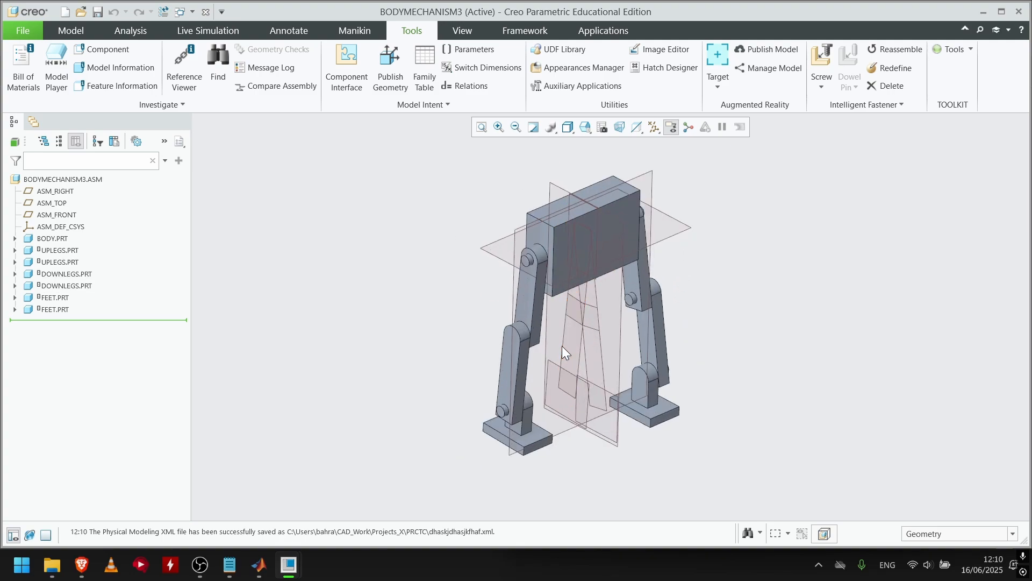
Step: Close Creo Parametric and switch to MATLAB
{"action": "left_click", "coordinate": [1019, 12]}
{"action": "left_click", "coordinate": [263, 565]}
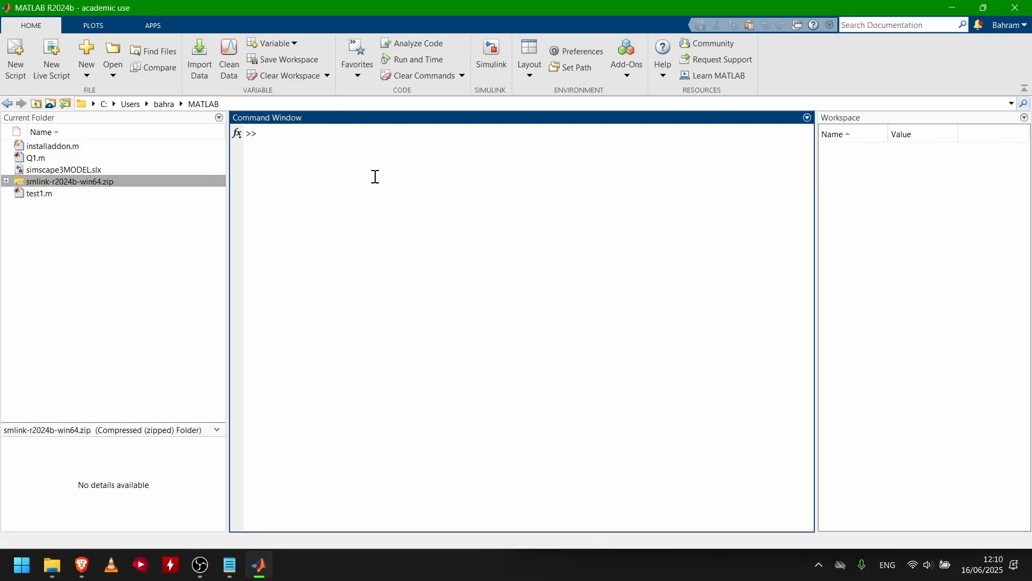
{"action": "left_click", "coordinate": [98, 232]}
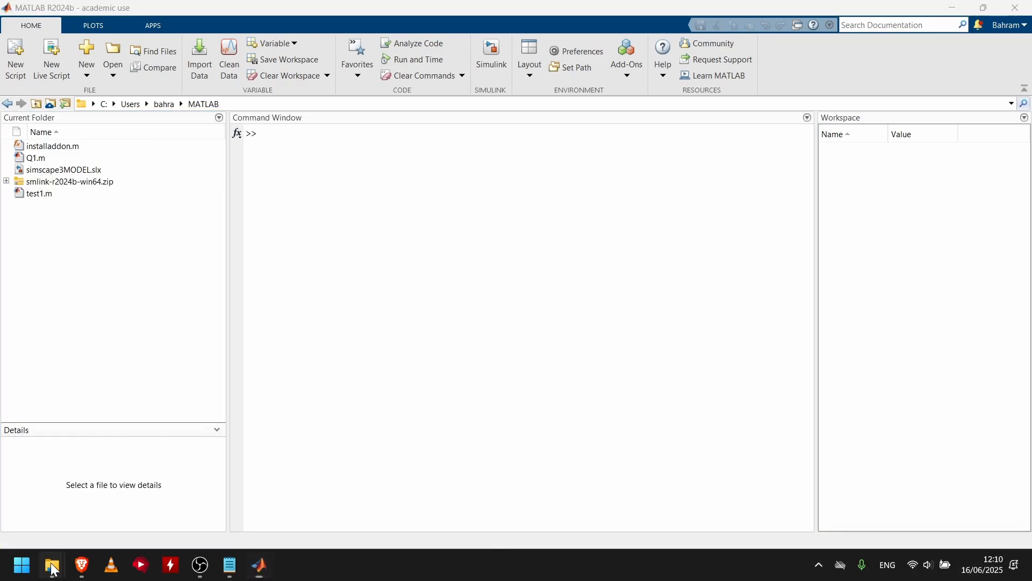
Step: Switch to File Explorer and open the PRCTC folder inside CAD_Work\Projects_X
{"action": "mouse_move", "coordinate": [53, 565]}
{"action": "left_click", "coordinate": [213, 488]}
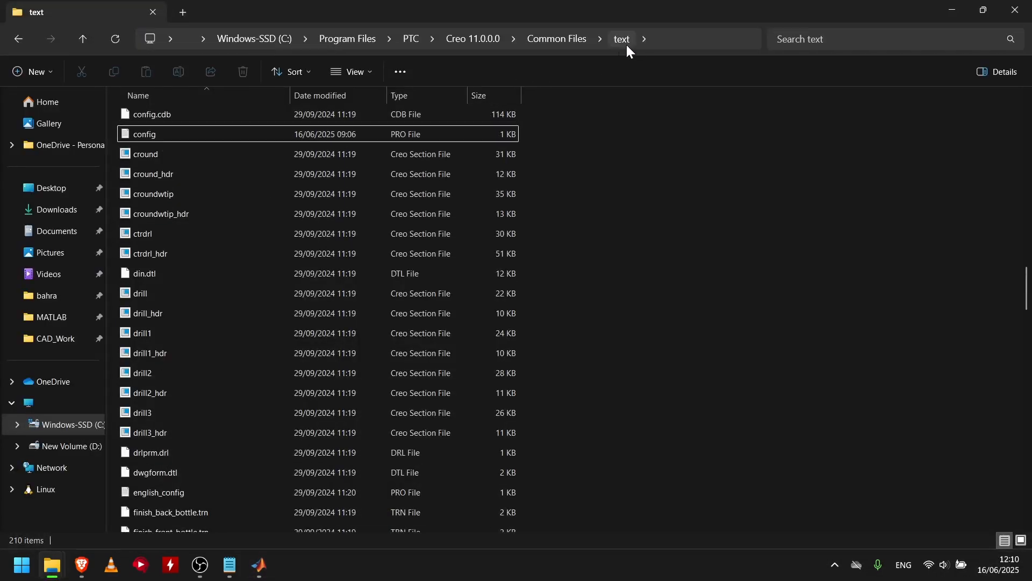
{"action": "left_click", "coordinate": [70, 489]}
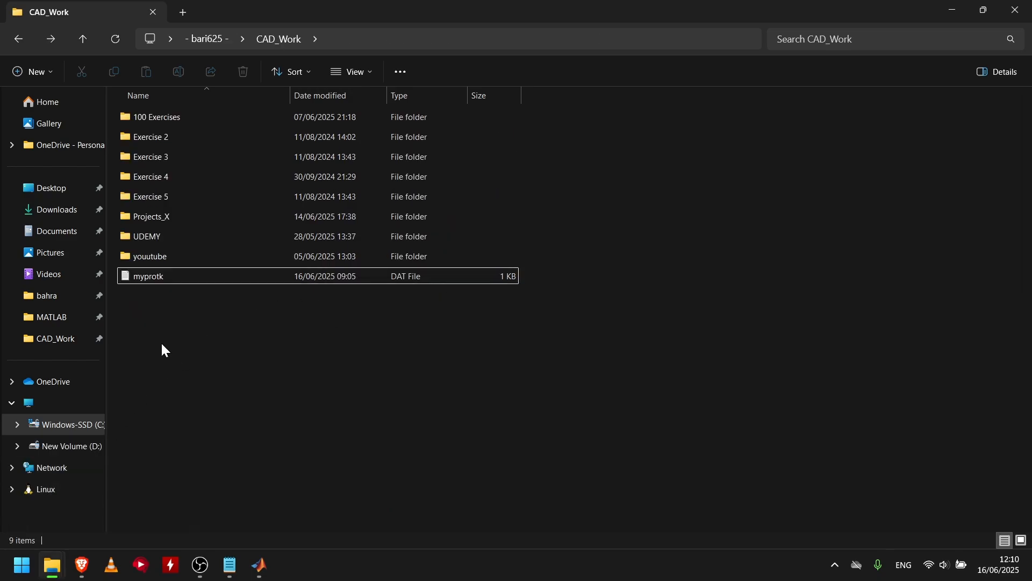
{"action": "double_click", "coordinate": [198, 218]}
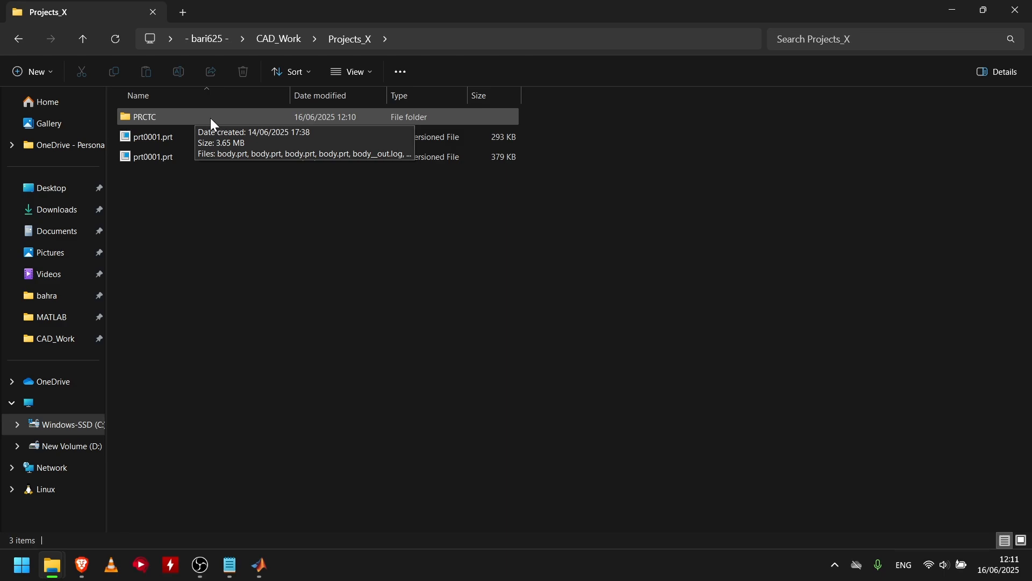
{"action": "double_click", "coordinate": [233, 116]}
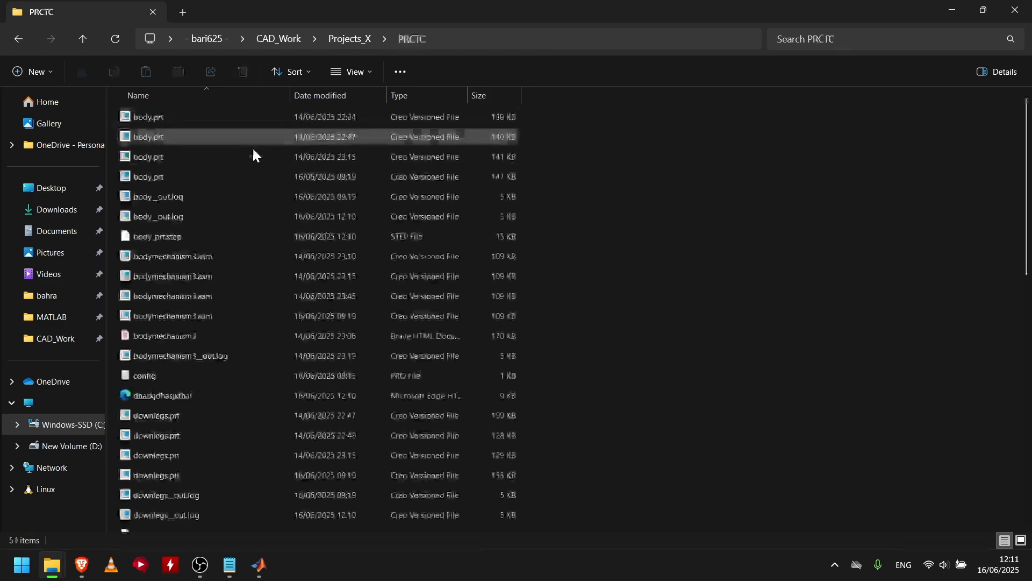
Step: Delete the config PRO file from the PRCTC folder
{"action": "scroll", "coordinate": [306, 237], "scroll_direction": "down", "scroll_amount": 3}
{"action": "scroll", "coordinate": [279, 237], "scroll_direction": "up", "scroll_amount": 3}
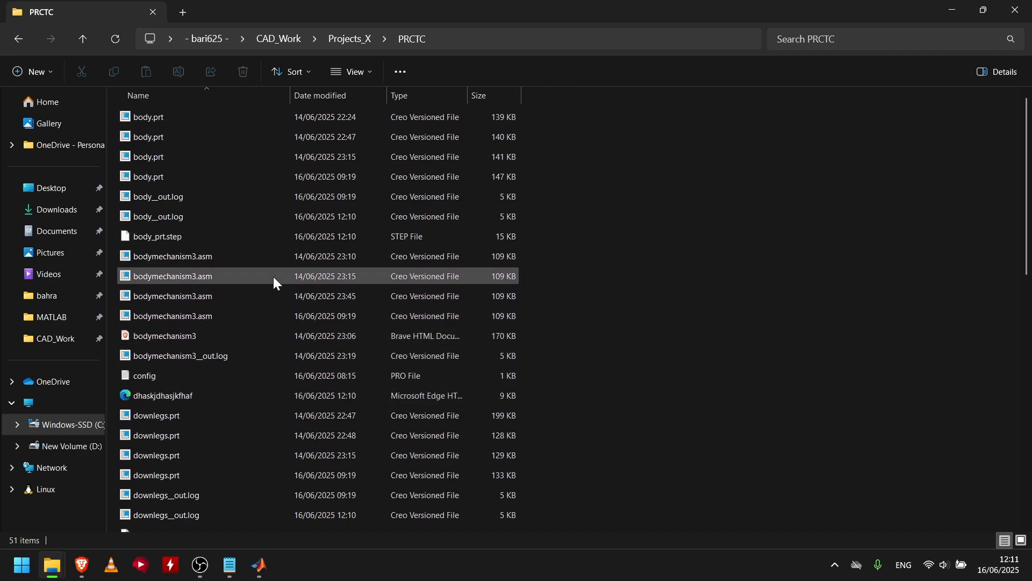
{"action": "scroll", "coordinate": [273, 276], "scroll_direction": "down", "scroll_amount": 1}
{"action": "scroll", "coordinate": [211, 318], "scroll_direction": "down", "scroll_amount": 1}
{"action": "scroll", "coordinate": [218, 314], "scroll_direction": "up", "scroll_amount": 1}
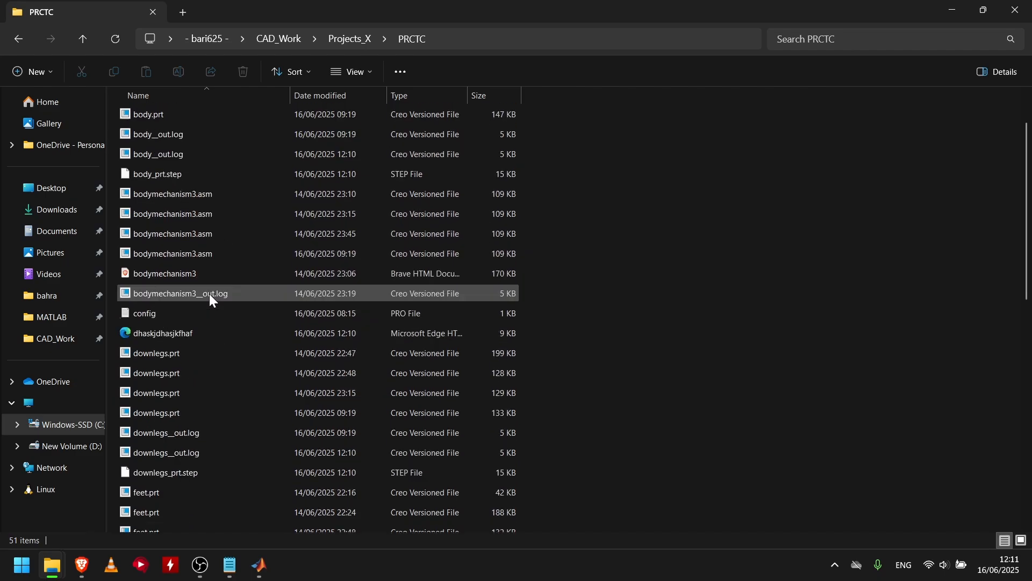
{"action": "left_click", "coordinate": [212, 312]}
{"action": "key", "text": "Delete"}
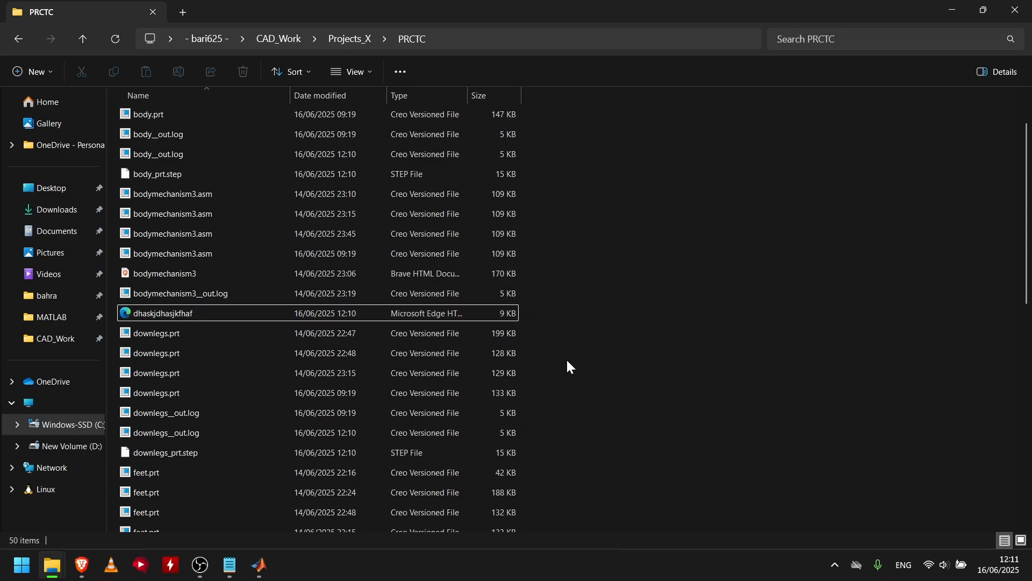
Step: Check the file type of the exported dhaskjdhasjkfhaf file in its properties
{"action": "left_click", "coordinate": [128, 314]}
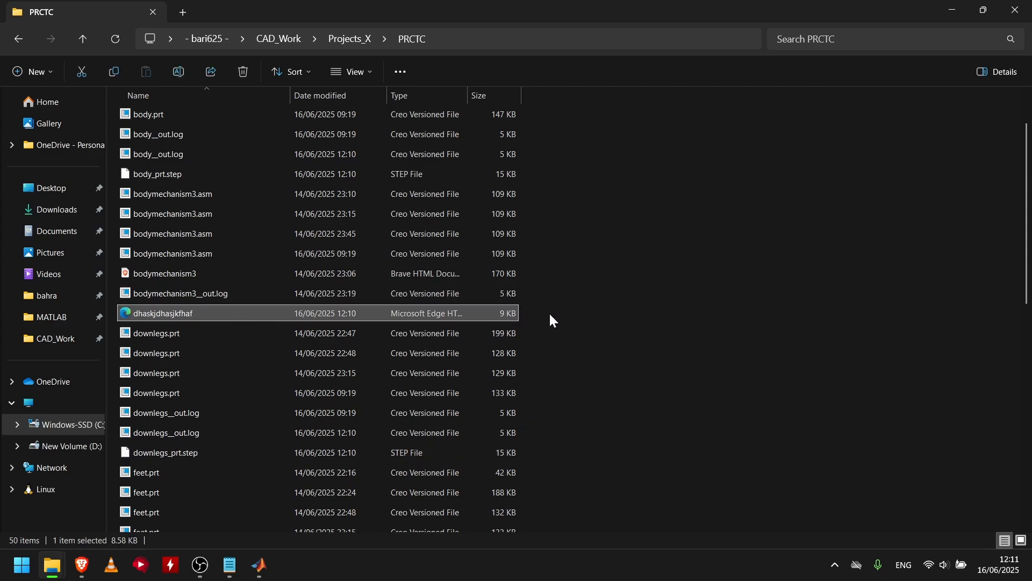
{"action": "right_click", "coordinate": [384, 311]}
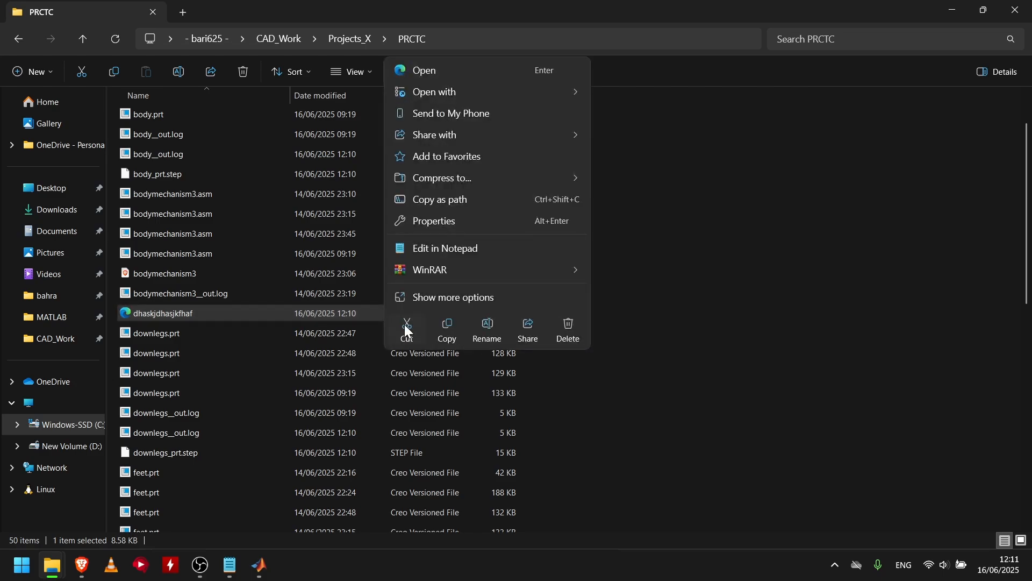
{"action": "left_click", "coordinate": [409, 330]}
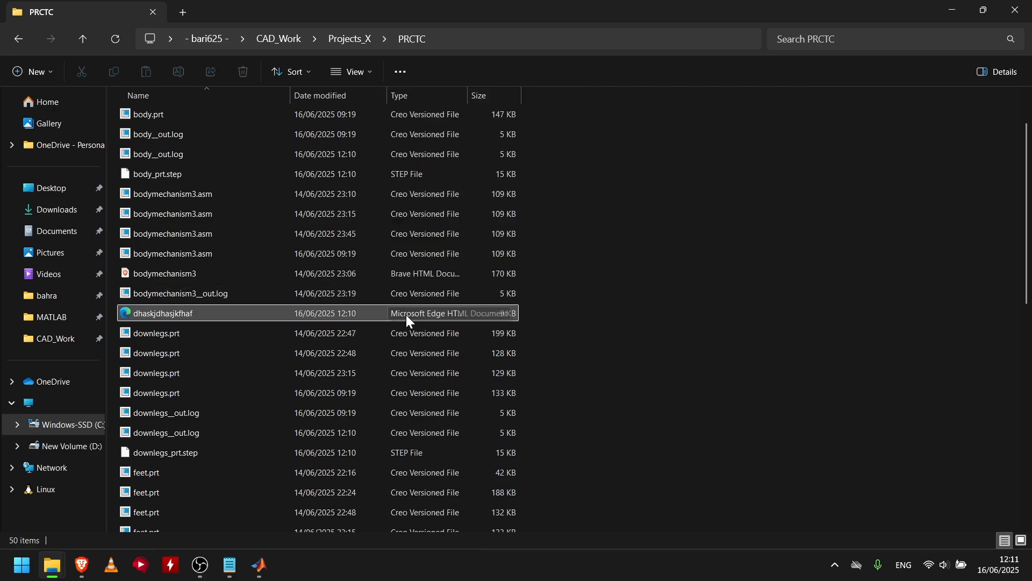
{"action": "right_click", "coordinate": [301, 312]}
{"action": "left_click", "coordinate": [356, 222]}
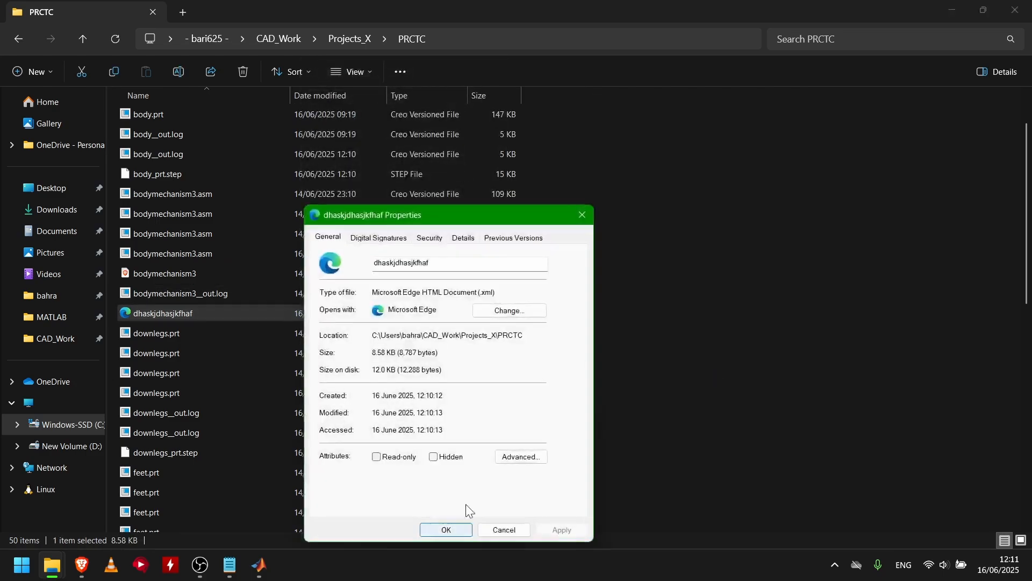
{"action": "left_click_drag", "start_coordinate": [480, 292], "coordinate": [503, 291]}
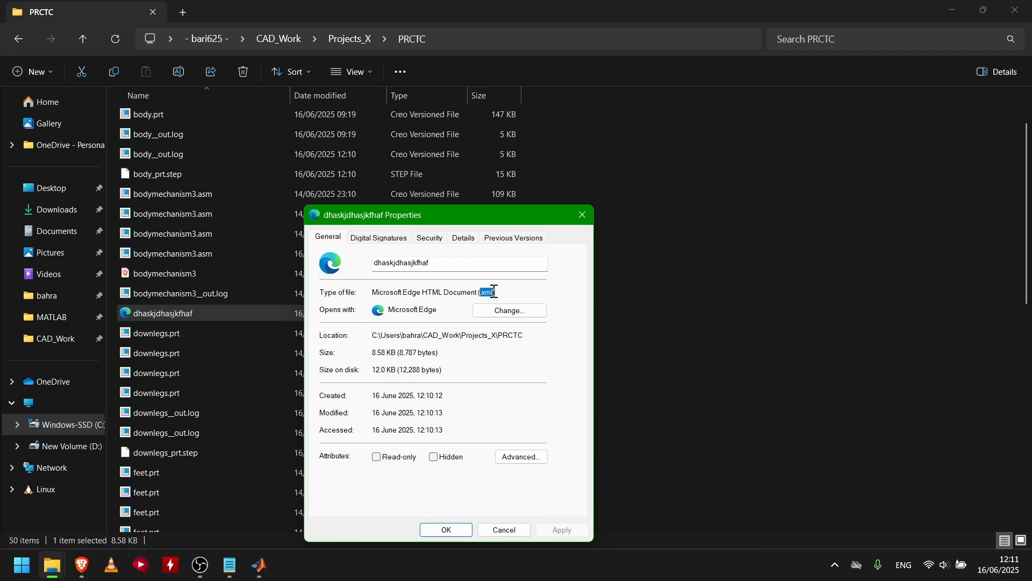
{"action": "left_click", "coordinate": [488, 293]}
{"action": "left_click_drag", "start_coordinate": [372, 292], "coordinate": [479, 290]}
{"action": "left_click", "coordinate": [583, 215]}
Step: Copy the PRCTC folder's path from File Explorer and make it the current folder in MATLAB
{"action": "left_click", "coordinate": [260, 566]}
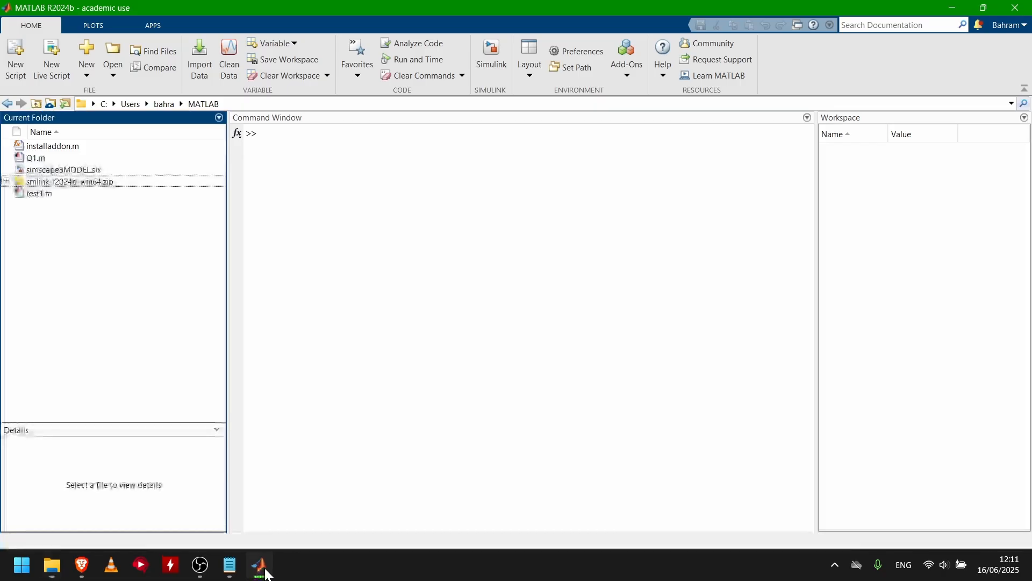
{"action": "mouse_move", "coordinate": [52, 565]}
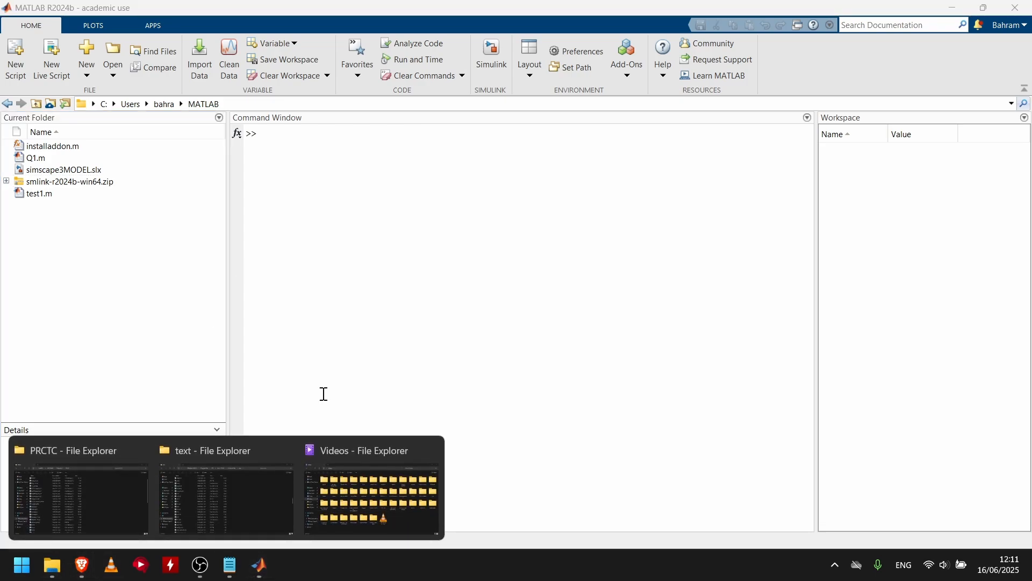
{"action": "left_click", "coordinate": [112, 496]}
{"action": "left_click", "coordinate": [478, 41]}
{"action": "key", "text": "ctrl+c"}
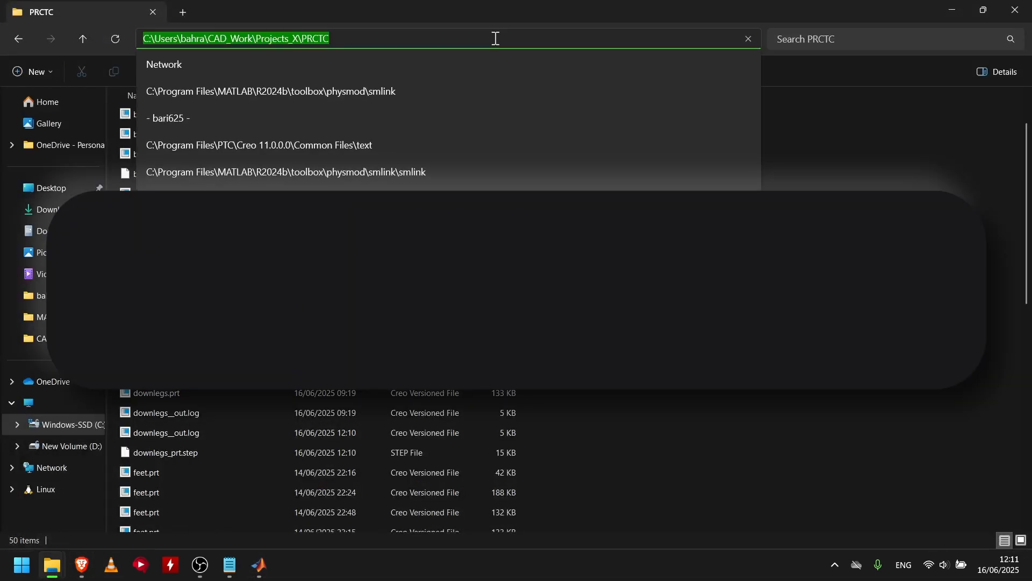
{"action": "key", "text": "alt+Tab"}
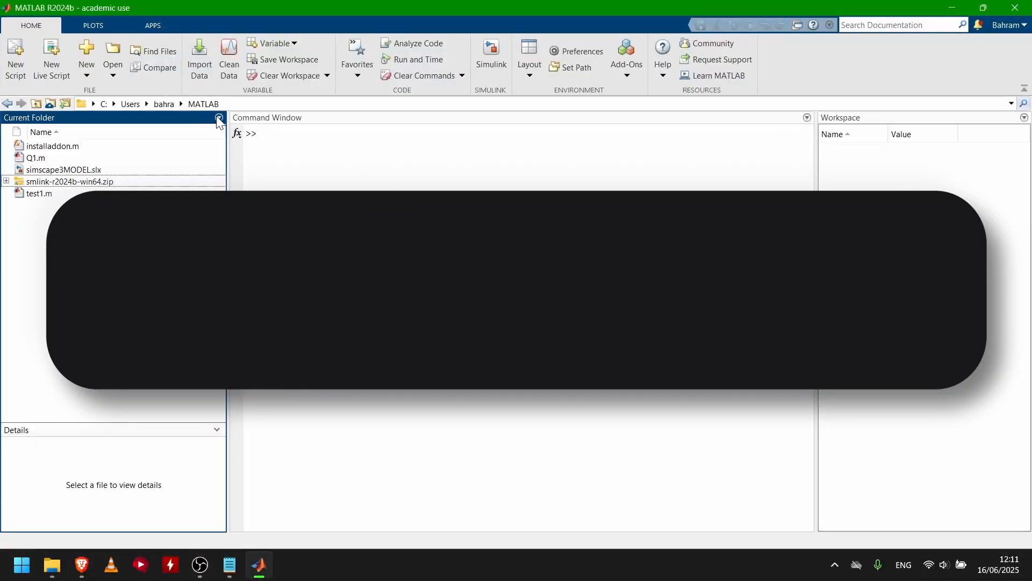
{"action": "left_click", "coordinate": [276, 104]}
{"action": "key", "text": "ctrl+v"}
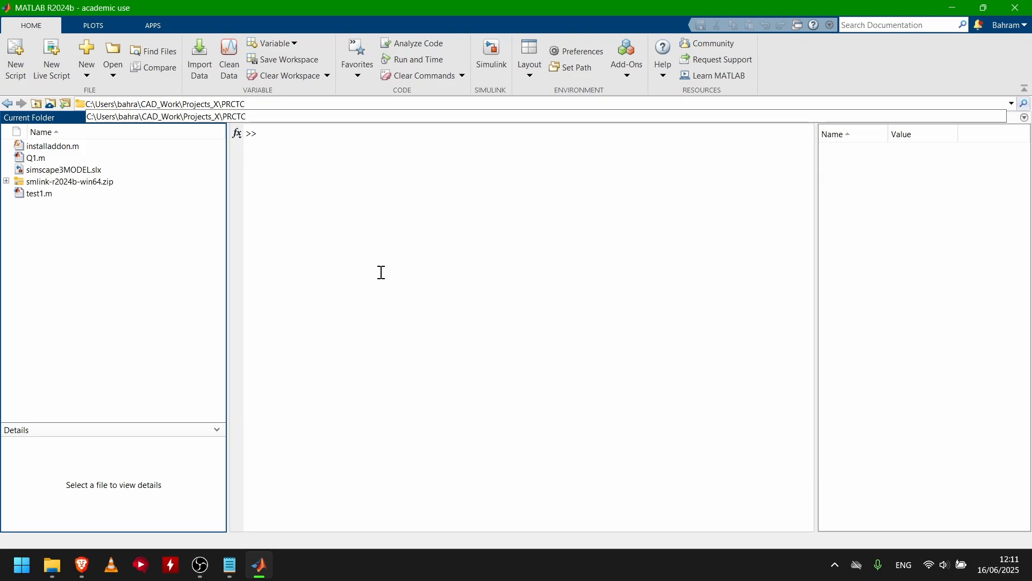
{"action": "key", "text": "Return"}
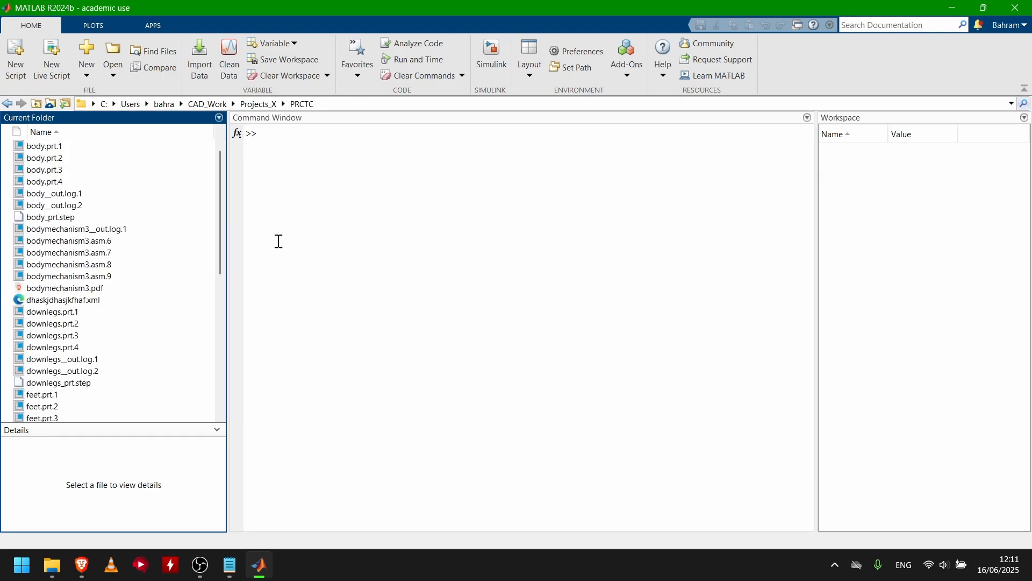
Step: Import the exported assembly by running smimport('dhaskjdhasjkfhaf.xml') in the Command Window
{"action": "left_click", "coordinate": [64, 300]}
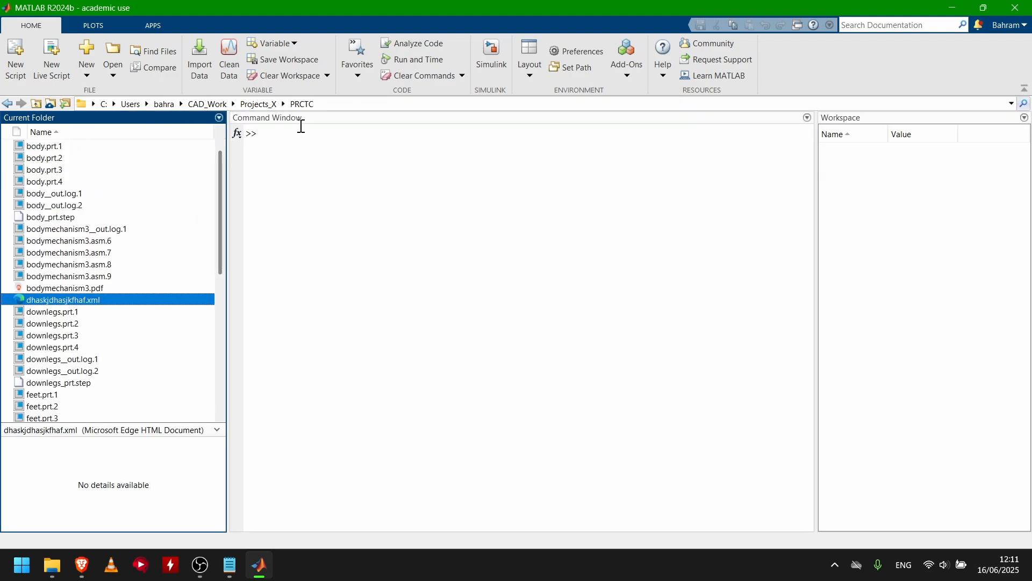
{"action": "left_click", "coordinate": [289, 138]}
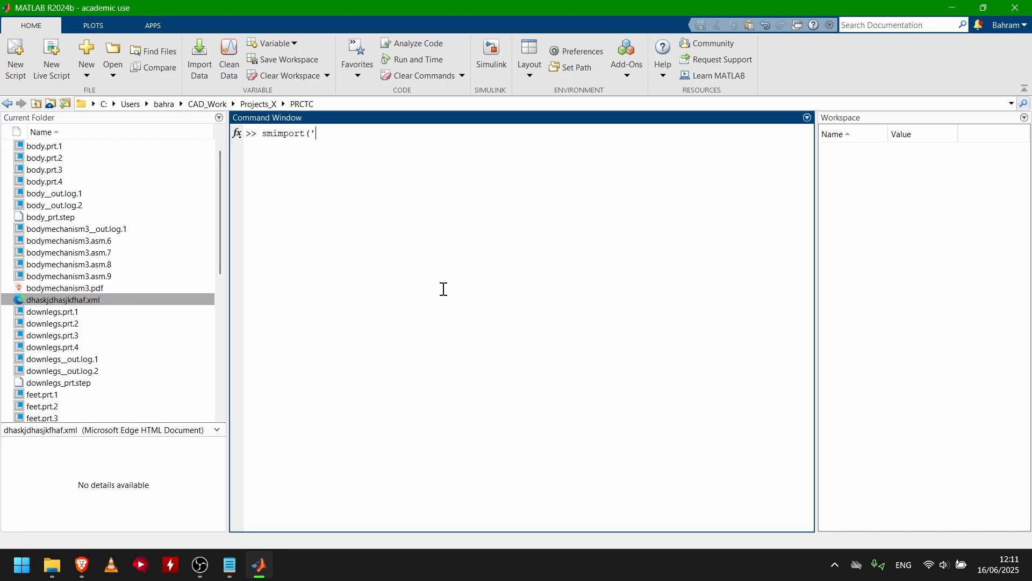
{"action": "left_click", "coordinate": [52, 303]}
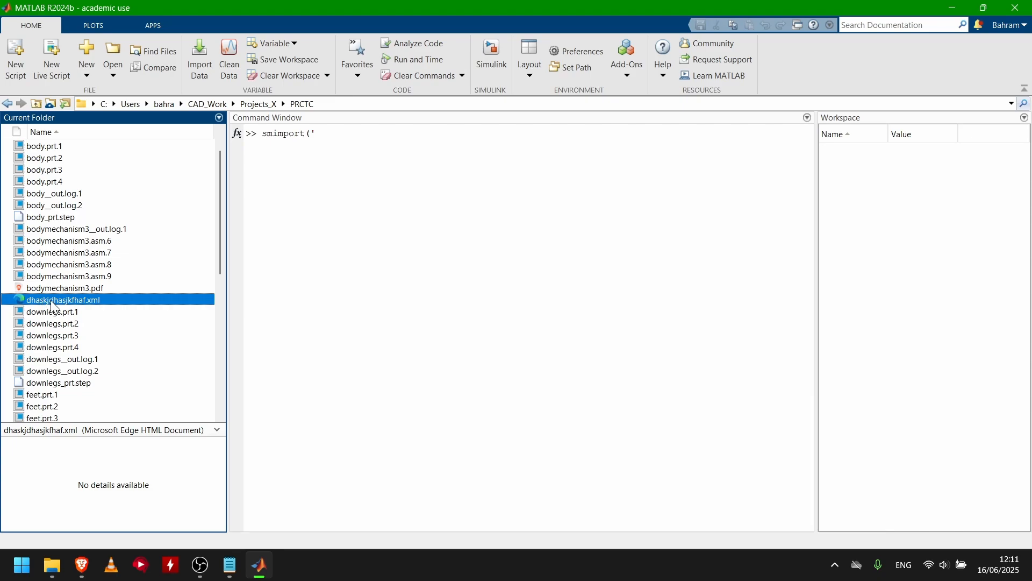
{"action": "left_click", "coordinate": [53, 303]}
{"action": "left_click_drag", "start_coordinate": [102, 301], "coordinate": [27, 303]}
{"action": "key", "text": "ctrl+c"}
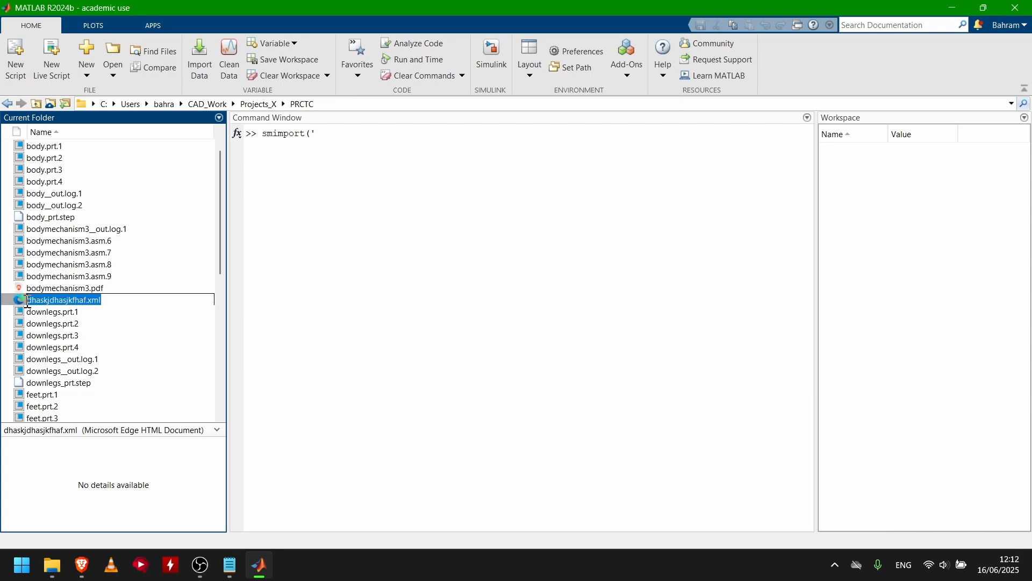
{"action": "left_click", "coordinate": [337, 134]}
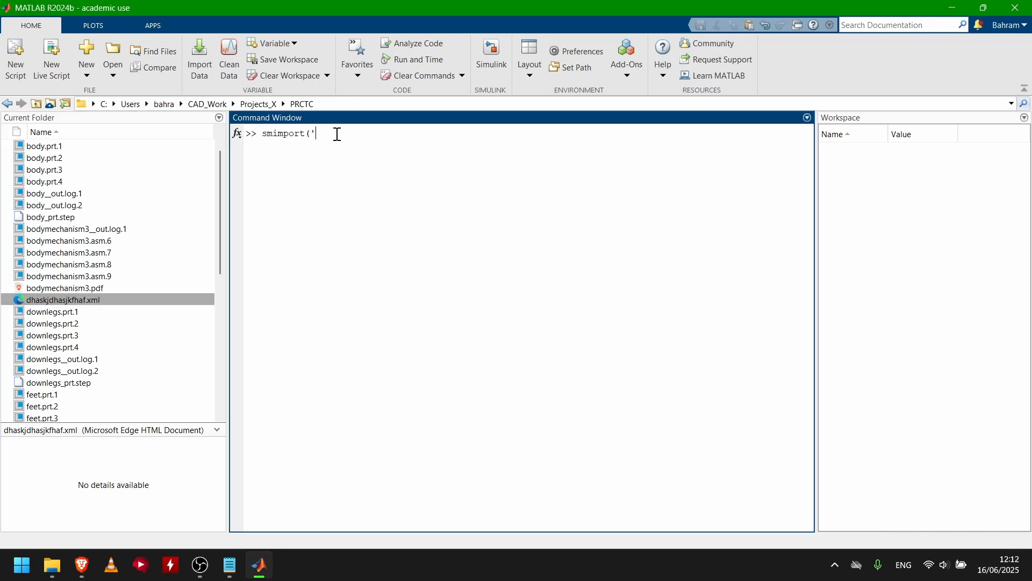
{"action": "key", "text": "ctrl+v"}
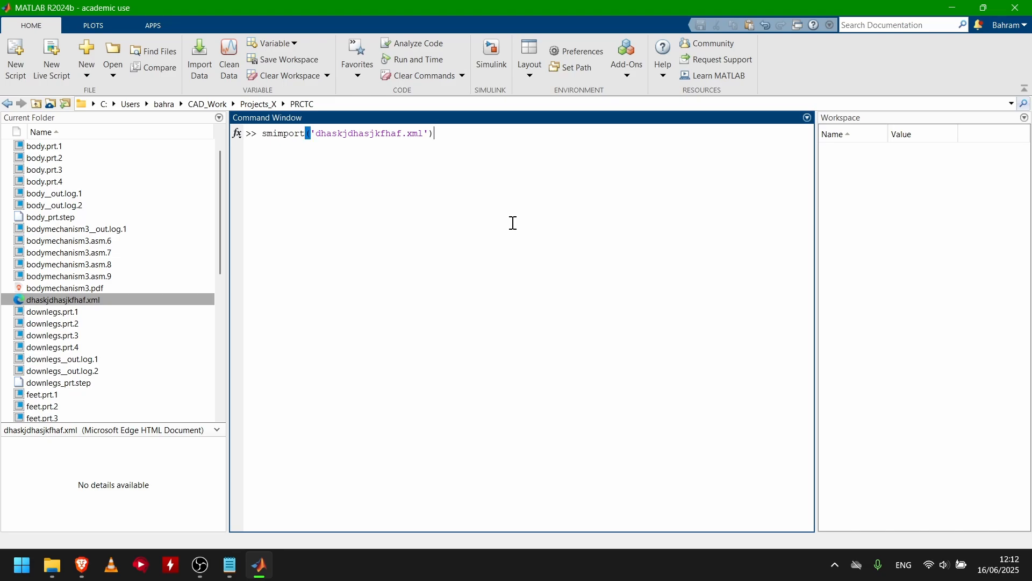
{"action": "left_click", "coordinate": [447, 133]}
{"action": "key", "text": "Return"}
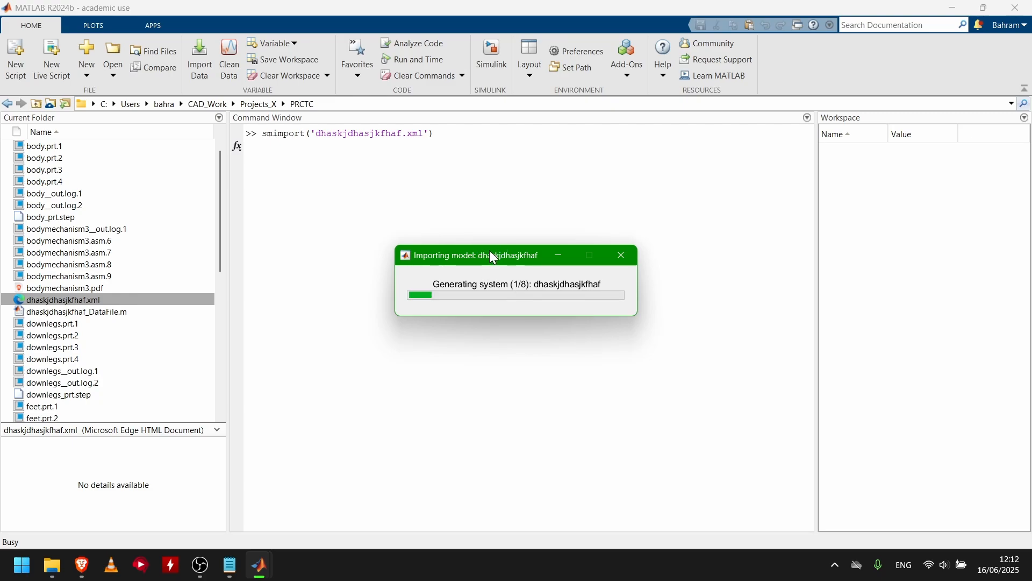
{"action": "left_click_drag", "start_coordinate": [490, 251], "coordinate": [501, 282]}
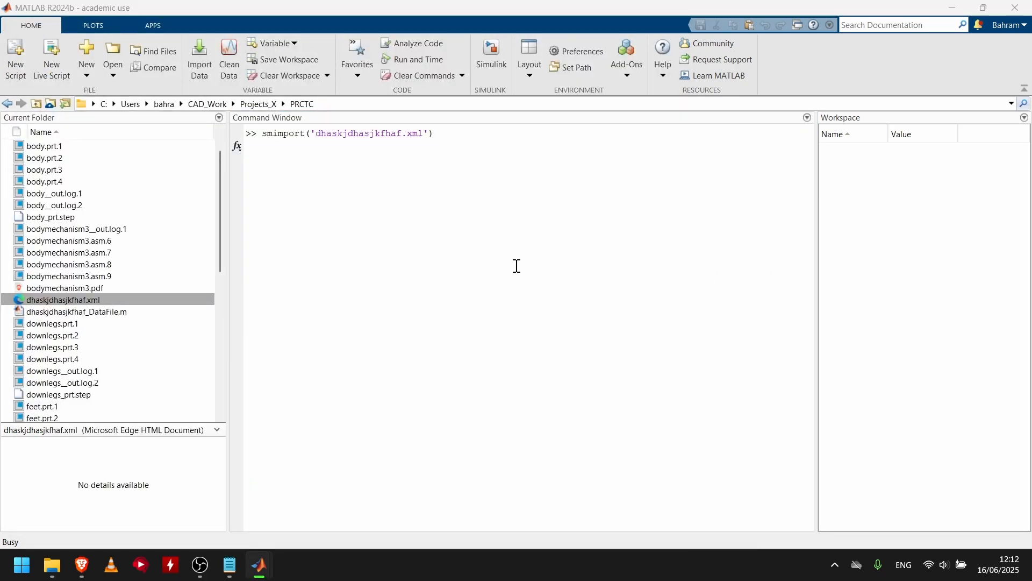
Step: Switch to the Simulink window with the imported dhaskjdhasjkfhaf model and make it a floating window over MATLAB
{"action": "key", "text": "alt+Tab"}
{"action": "left_click", "coordinate": [301, 226]}
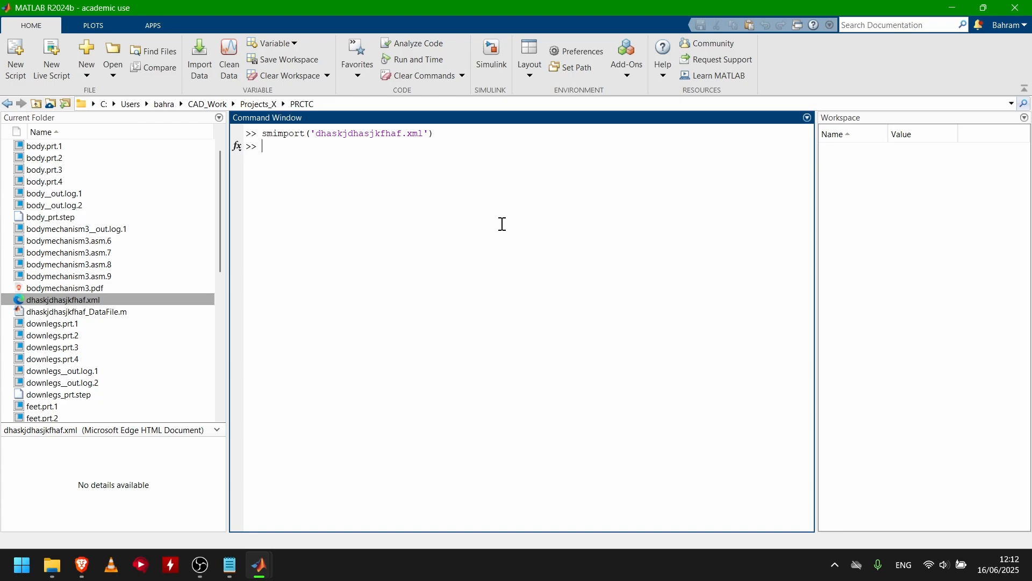
{"action": "key", "text": "alt+Tab"}
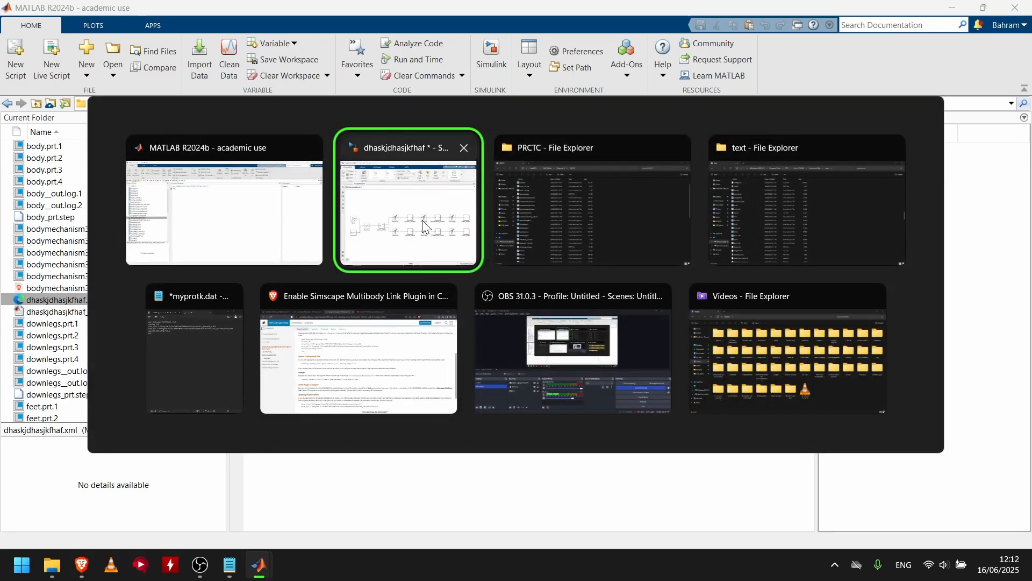
{"action": "left_click", "coordinate": [421, 220]}
{"action": "left_click_drag", "start_coordinate": [351, 8], "coordinate": [506, 34]}
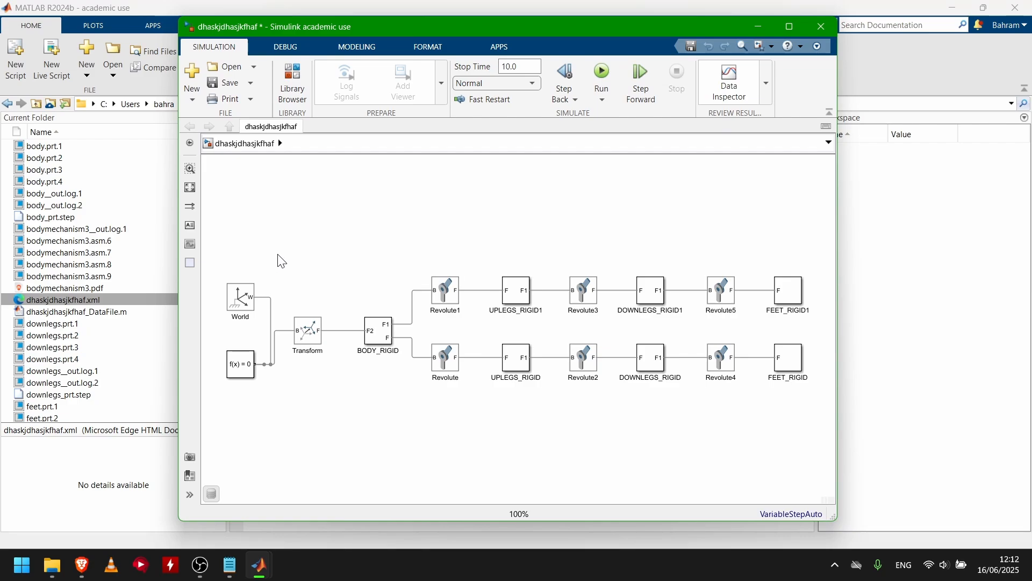
Step: Look over the overall layout of the imported block diagram, from the World block to both leg chains
{"action": "scroll", "coordinate": [276, 269], "scroll_direction": "down", "scroll_amount": 2}
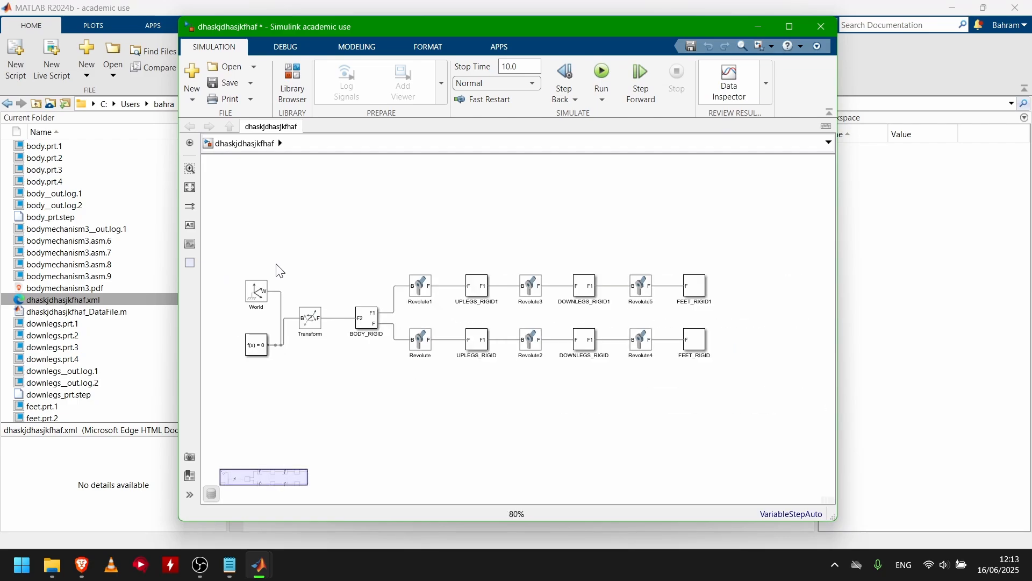
{"action": "scroll", "coordinate": [293, 261], "scroll_direction": "up", "scroll_amount": 2}
{"action": "scroll", "coordinate": [323, 279], "scroll_direction": "down", "scroll_amount": 1}
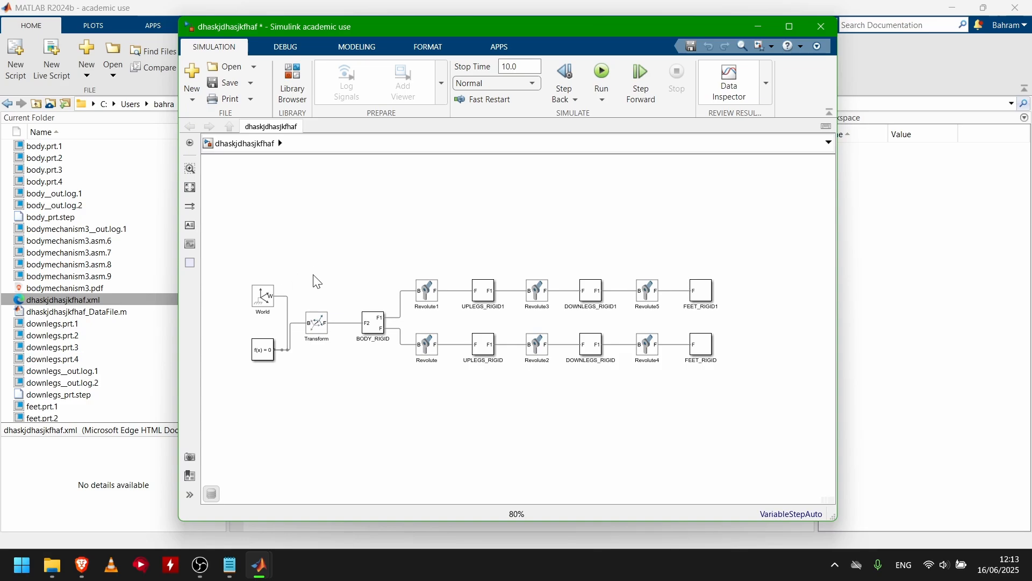
{"action": "scroll", "coordinate": [237, 276], "scroll_direction": "up", "scroll_amount": 1}
{"action": "scroll", "coordinate": [248, 275], "scroll_direction": "down", "scroll_amount": 1}
{"action": "scroll", "coordinate": [475, 281], "scroll_direction": "up", "scroll_amount": 1}
{"action": "scroll", "coordinate": [442, 287], "scroll_direction": "down", "scroll_amount": 1}
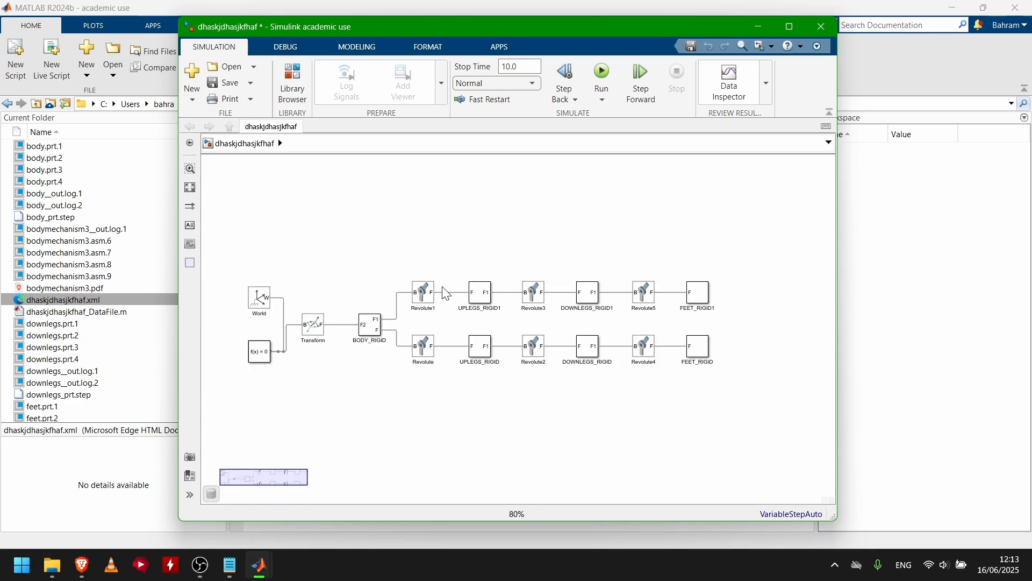
{"action": "scroll", "coordinate": [342, 282], "scroll_direction": "up", "scroll_amount": 1}
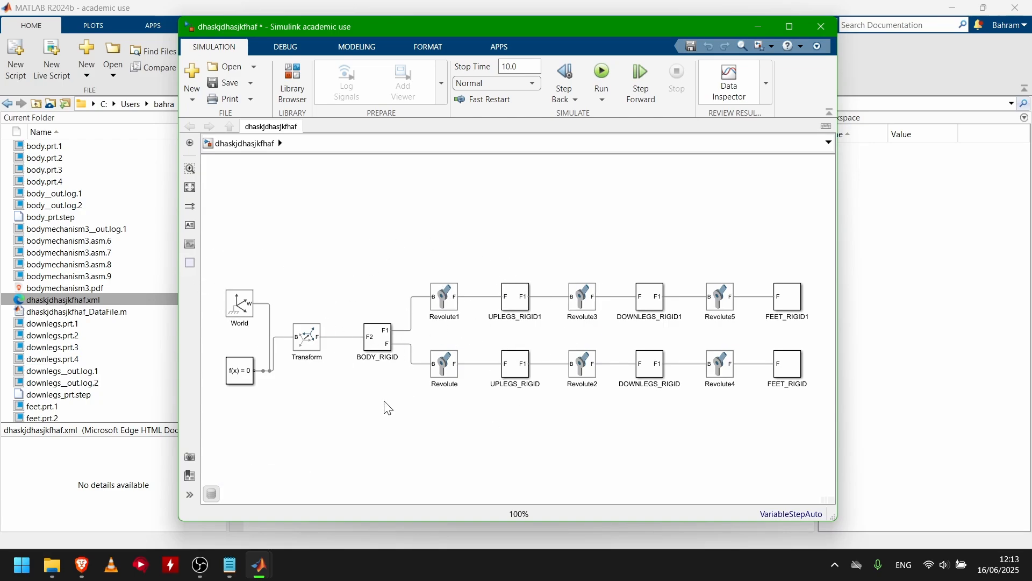
Step: Examine the body, upper-leg, lower-leg and feet rigid blocks along both chains of the diagram
{"action": "left_click", "coordinate": [374, 336]}
{"action": "left_click", "coordinate": [381, 254]}
{"action": "left_click", "coordinate": [514, 301]}
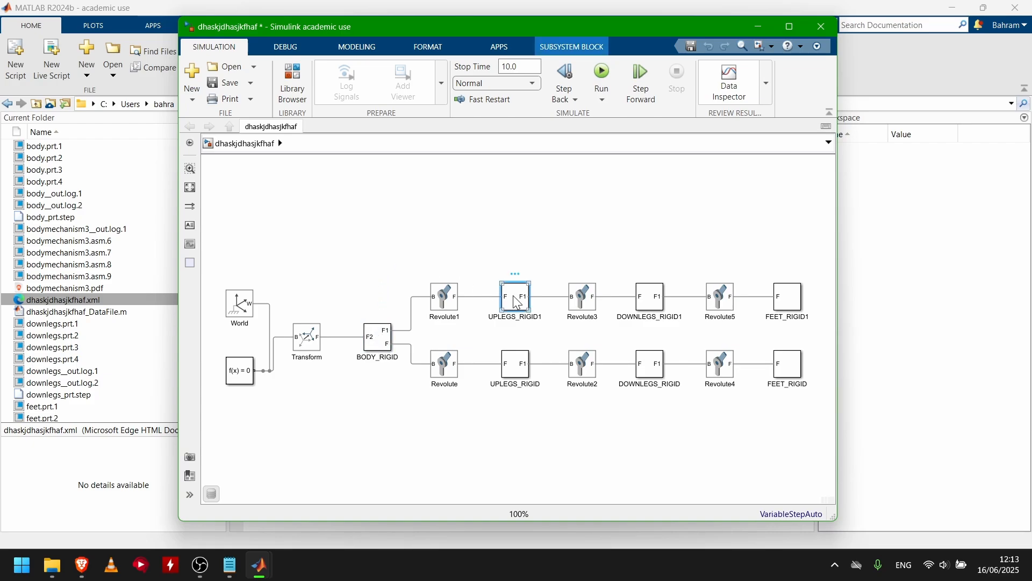
{"action": "left_click", "coordinate": [515, 368]}
{"action": "left_click", "coordinate": [515, 299]}
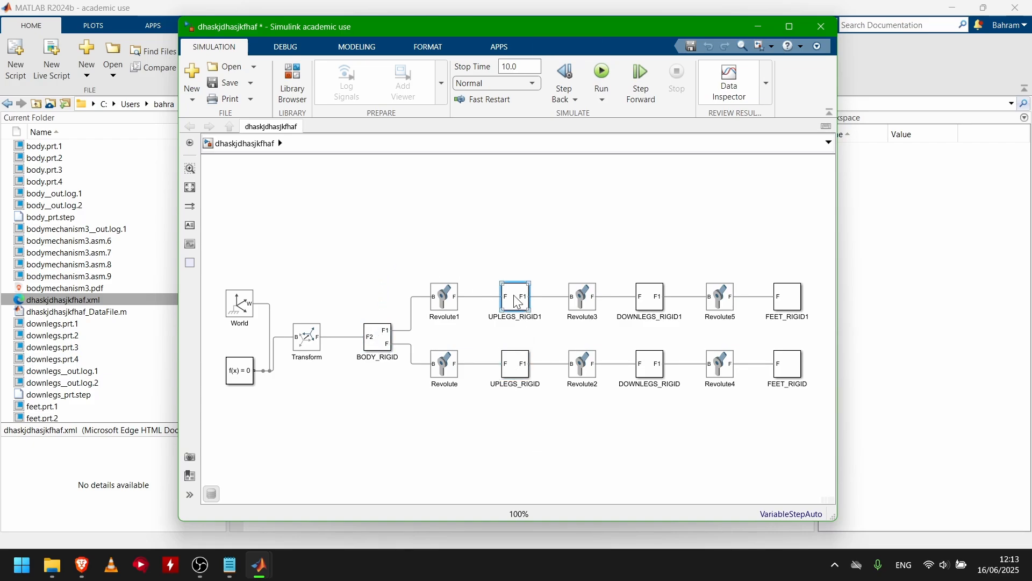
{"action": "left_click", "coordinate": [515, 363]}
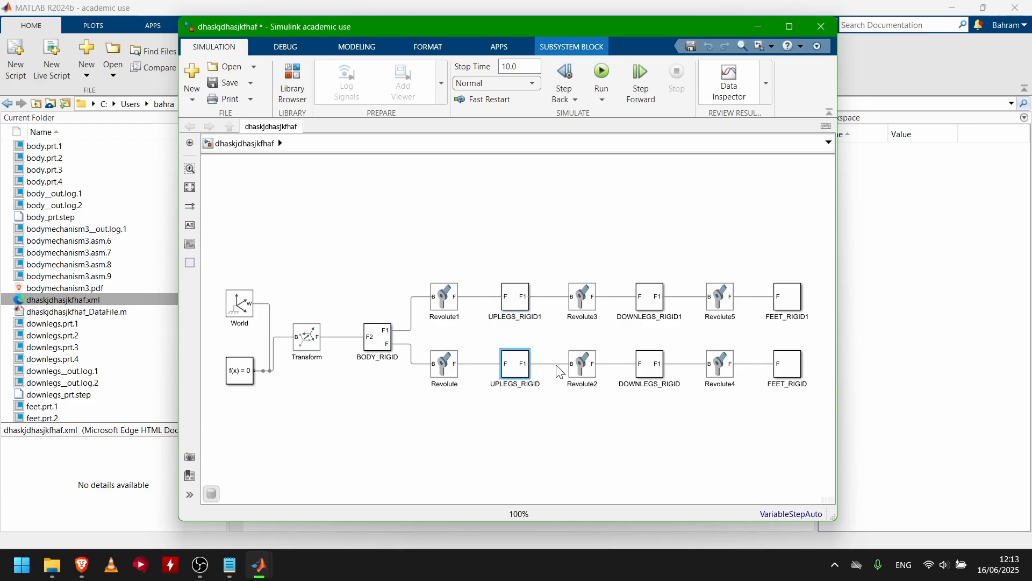
{"action": "left_click", "coordinate": [651, 304]}
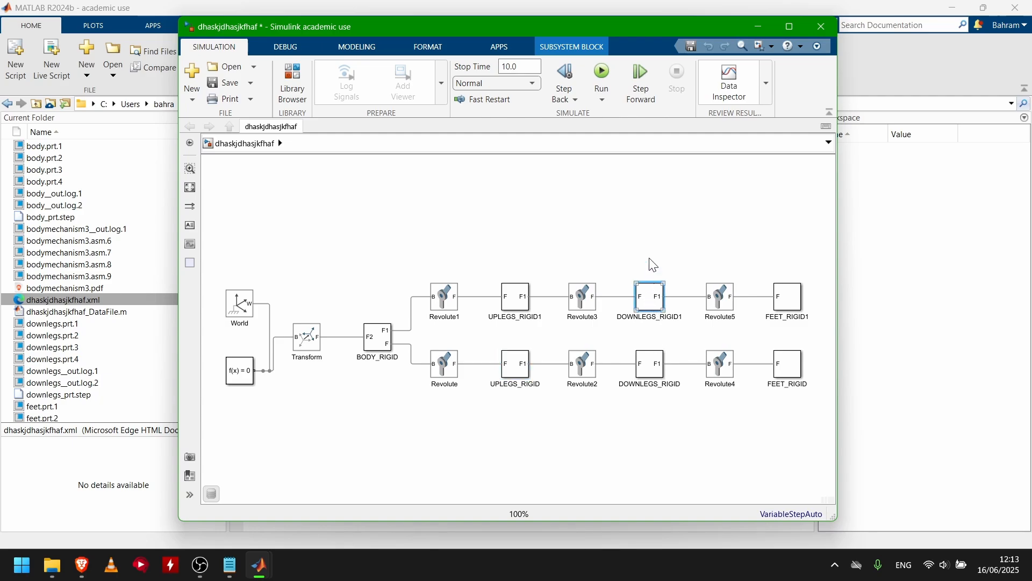
{"action": "left_click", "coordinate": [659, 215]}
{"action": "left_click", "coordinate": [650, 305]}
{"action": "left_click", "coordinate": [527, 307]}
{"action": "left_click", "coordinate": [651, 304]}
{"action": "left_click", "coordinate": [656, 231]}
{"action": "left_click", "coordinate": [790, 304]}
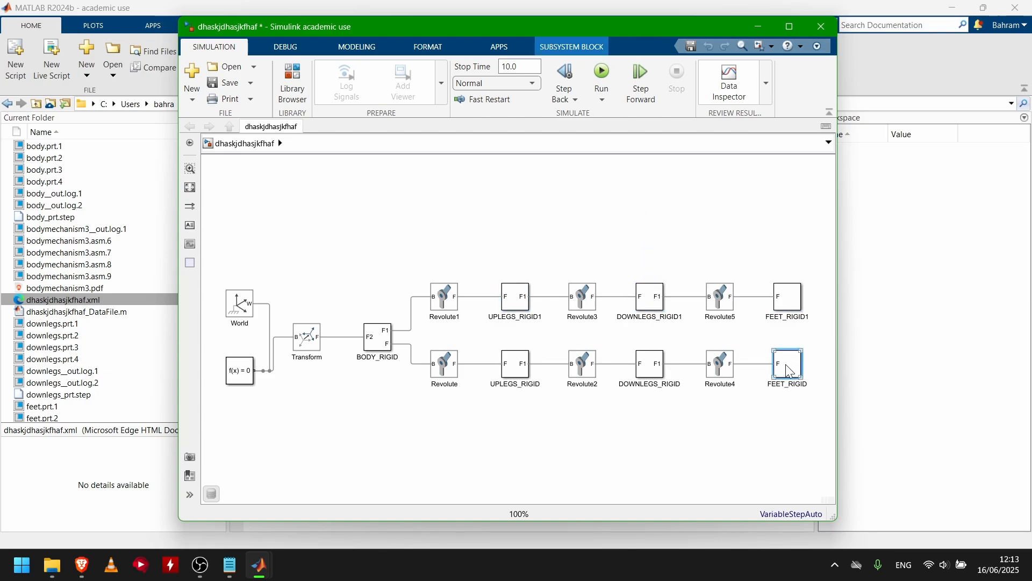
{"action": "left_click", "coordinate": [532, 457]}
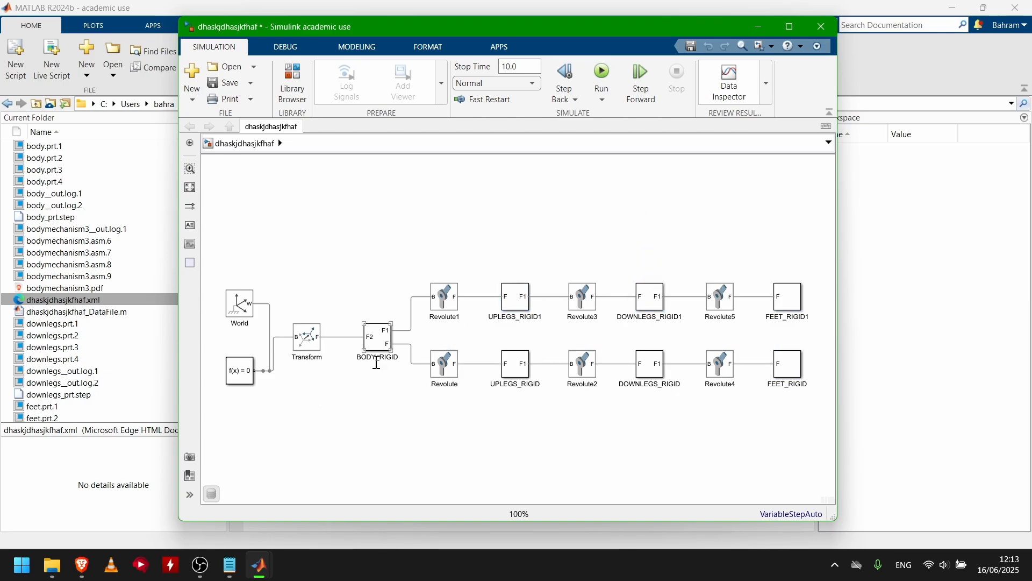
Step: Run the model's simulation and play the mechanism's motion from an angled 3D view in Mechanics Explorer
{"action": "left_click", "coordinate": [603, 73]}
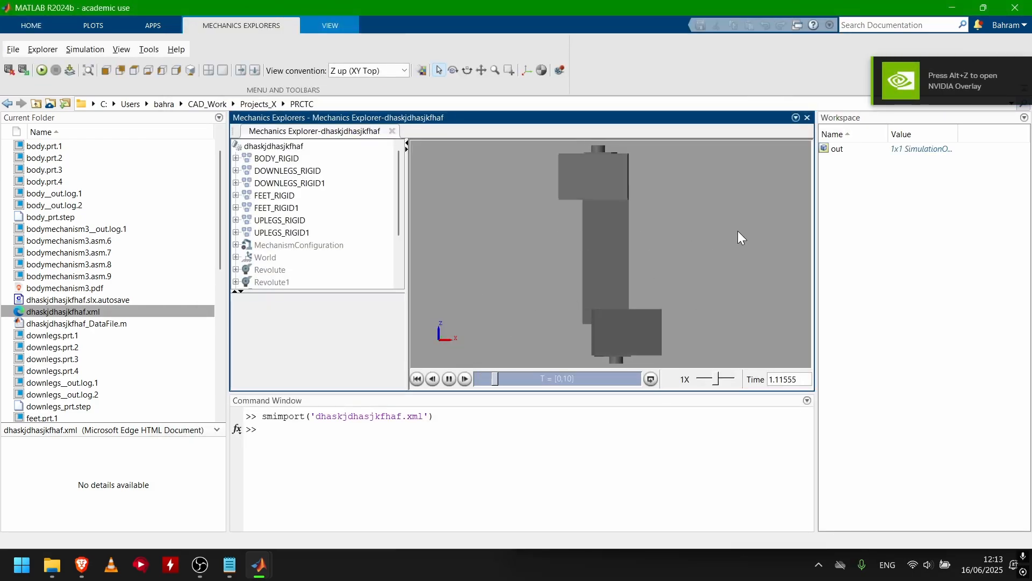
{"action": "right_click", "coordinate": [508, 246]}
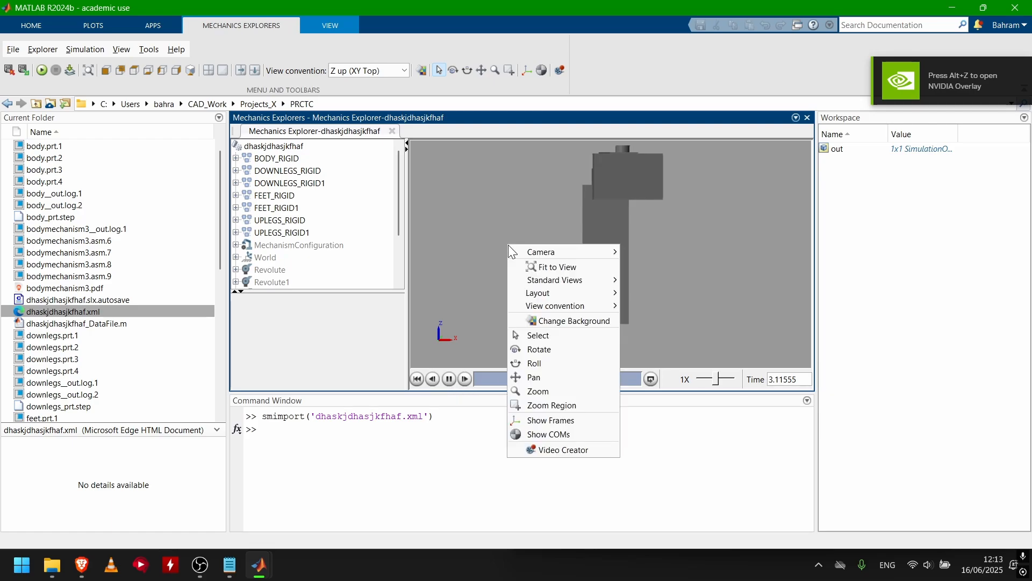
{"action": "left_click", "coordinate": [531, 367]}
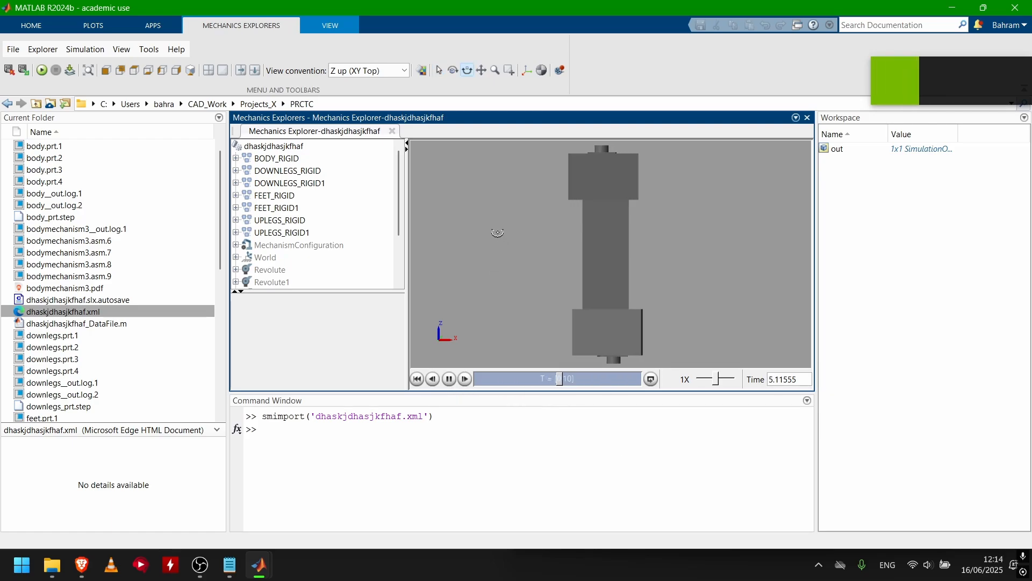
{"action": "left_click_drag", "start_coordinate": [497, 235], "coordinate": [595, 271]}
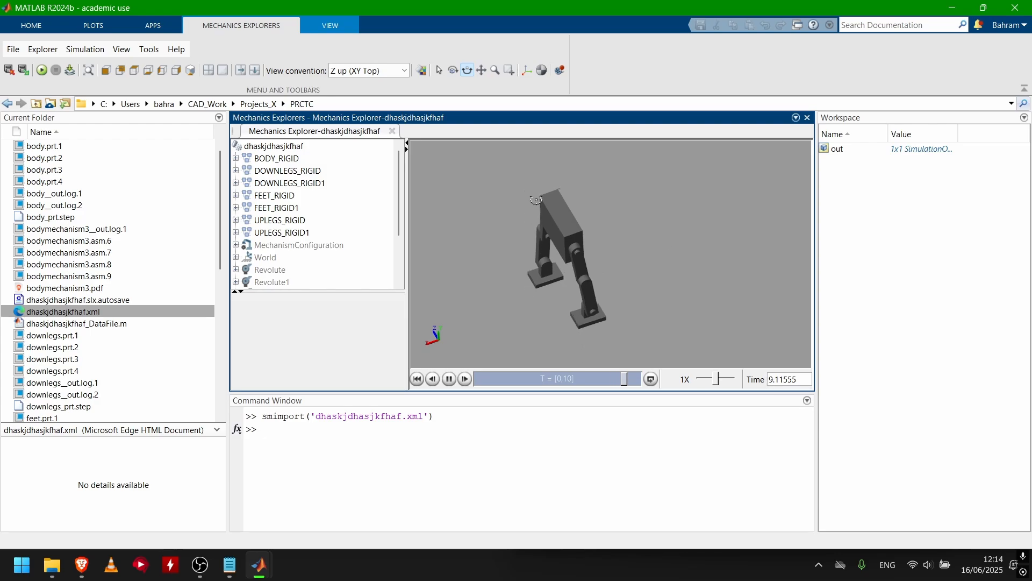
{"action": "left_click", "coordinate": [447, 379]}
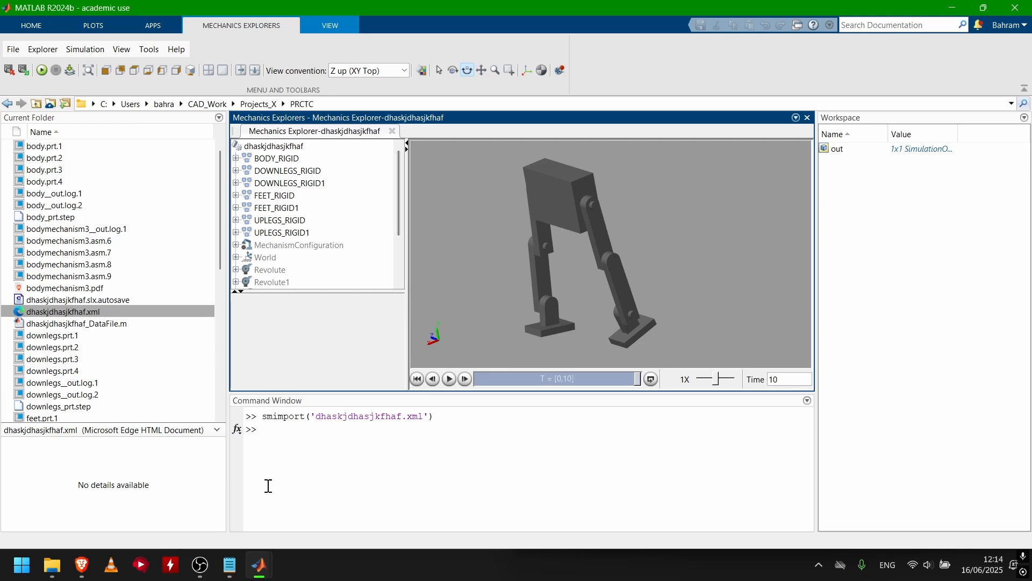
Step: Inspect the Revolute1 joint's parameters and the contents of the UPLEGS_RIGID1 subsystem in Simulink, then minimize the model window
{"action": "key", "text": "alt+Tab"}
{"action": "left_click", "coordinate": [403, 205]}
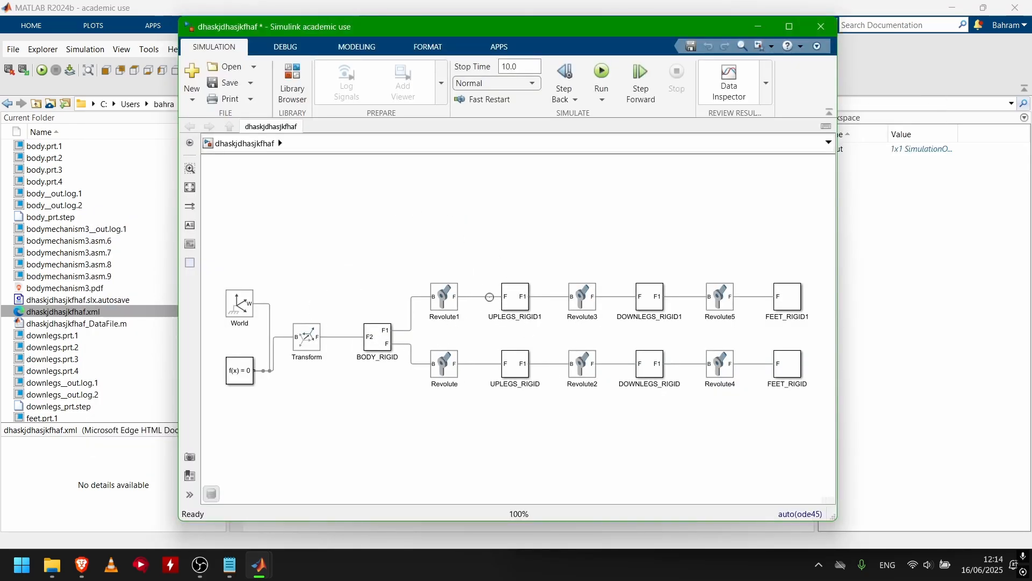
{"action": "double_click", "coordinate": [444, 297]}
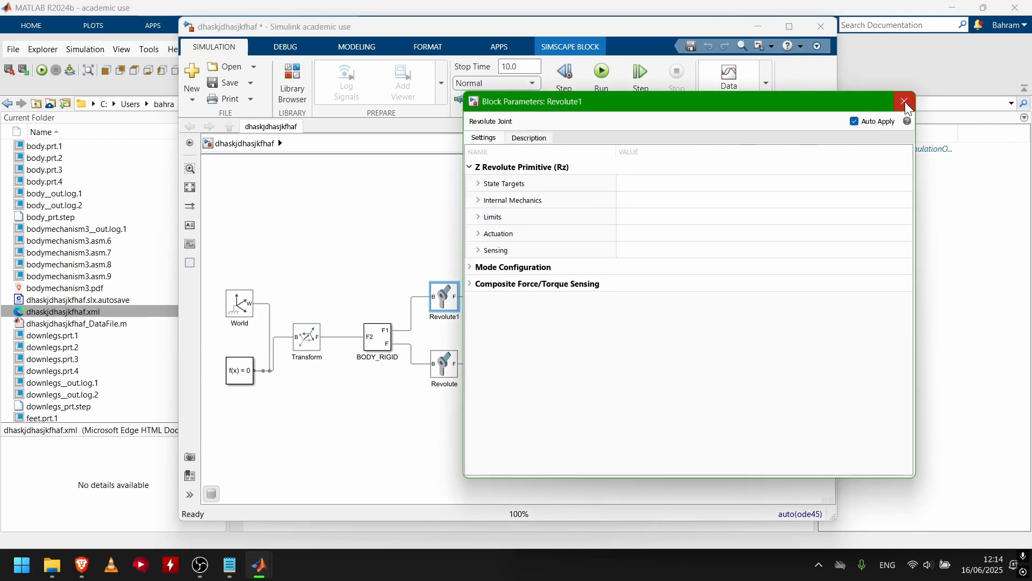
{"action": "left_click", "coordinate": [905, 102]}
{"action": "double_click", "coordinate": [513, 297]}
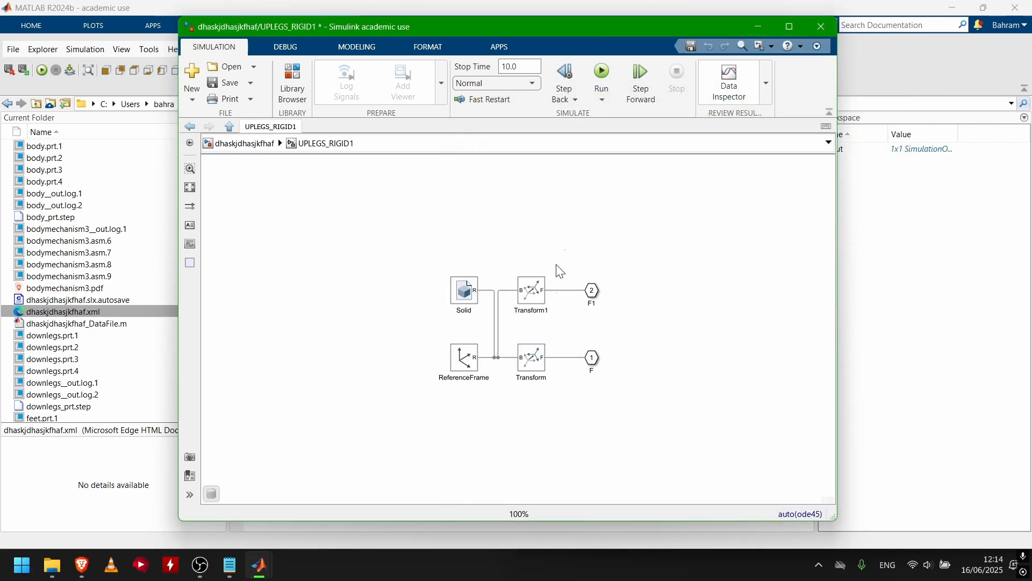
{"action": "left_click", "coordinate": [192, 124]}
{"action": "left_click", "coordinate": [523, 232]}
{"action": "left_click", "coordinate": [758, 27]}
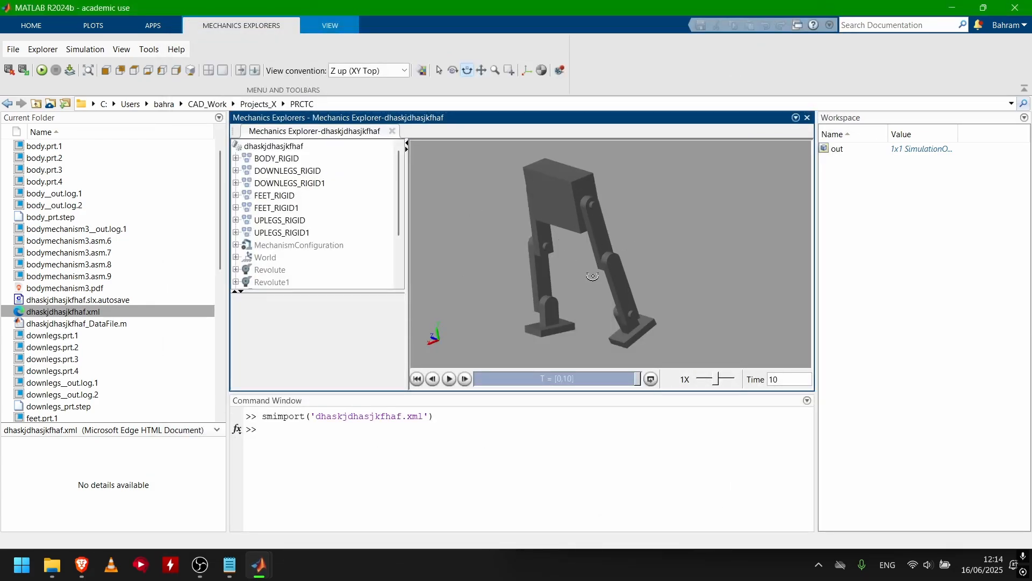
Step: View the leg mechanism from different sides in Mechanics Explorer and replay its simulated motion
{"action": "mouse_move", "coordinate": [621, 245]}
{"action": "left_mouse_down"}
{"action": "mouse_move", "coordinate": [704, 233]}
{"action": "mouse_move", "coordinate": [648, 195]}
{"action": "mouse_move", "coordinate": [610, 234]}
{"action": "mouse_move", "coordinate": [736, 255]}
{"action": "left_mouse_up"}
{"action": "left_click_drag", "start_coordinate": [623, 266], "coordinate": [744, 259]}
{"action": "left_click_drag", "start_coordinate": [608, 252], "coordinate": [595, 271]}
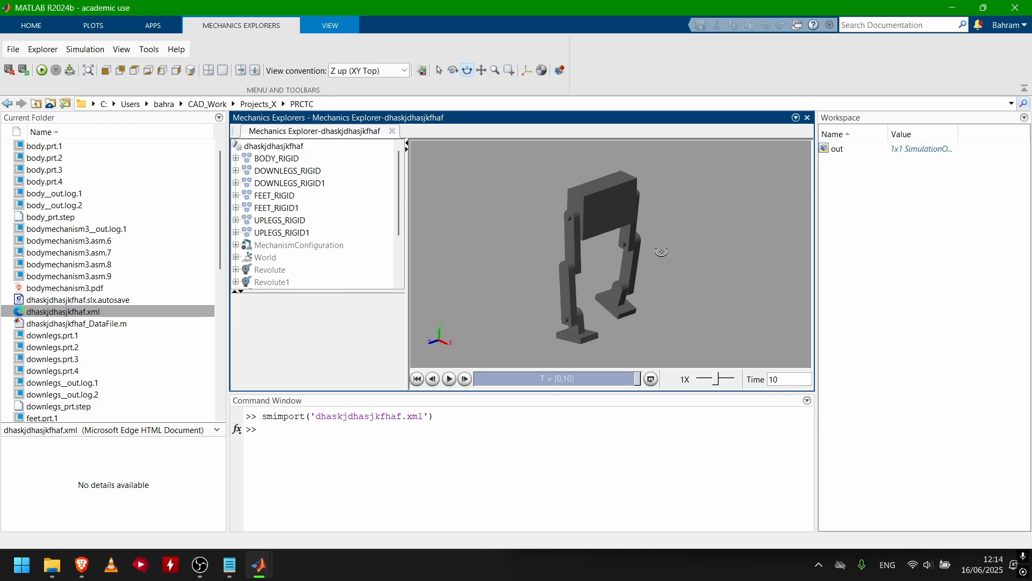
{"action": "mouse_move", "coordinate": [661, 253]}
{"action": "left_mouse_down"}
{"action": "mouse_move", "coordinate": [673, 252]}
{"action": "mouse_move", "coordinate": [663, 252]}
{"action": "left_mouse_up"}
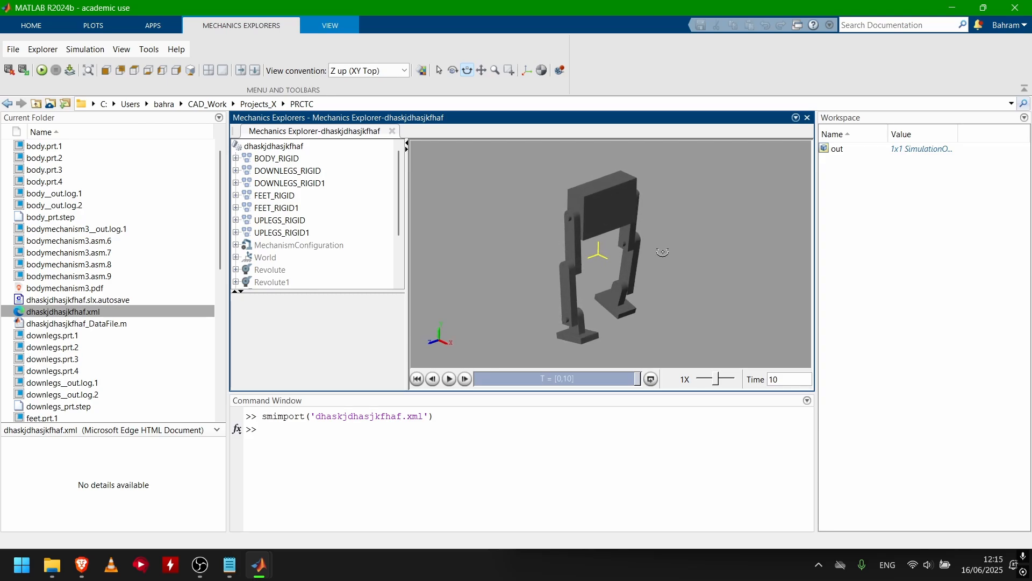
{"action": "left_click", "coordinate": [449, 379]}
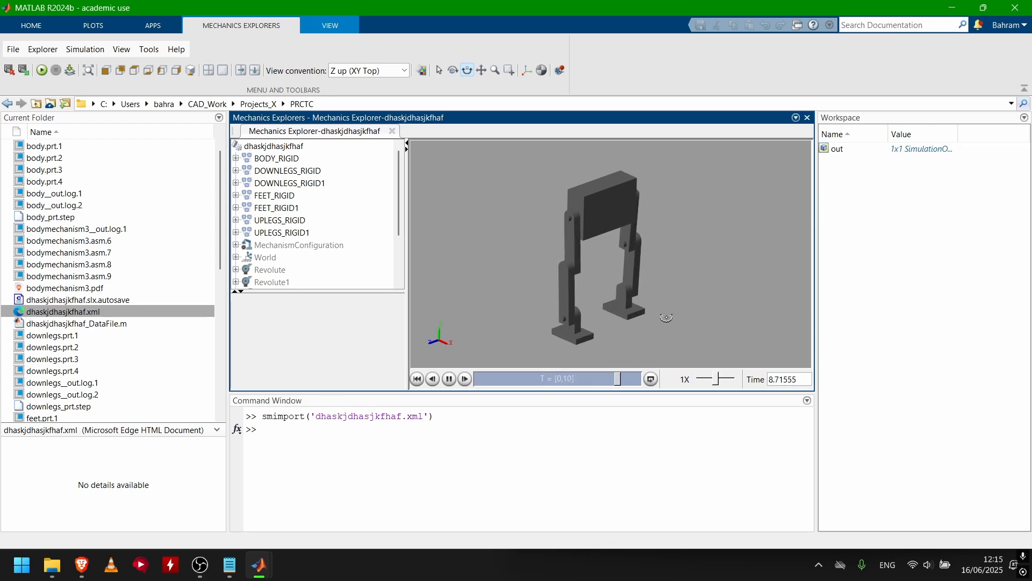
{"action": "left_click", "coordinate": [652, 408]}
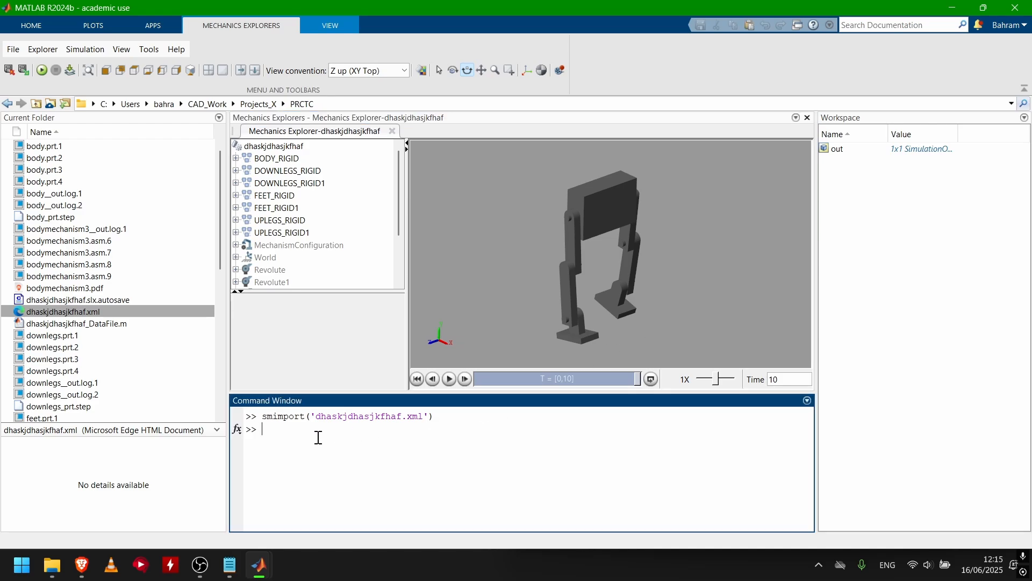